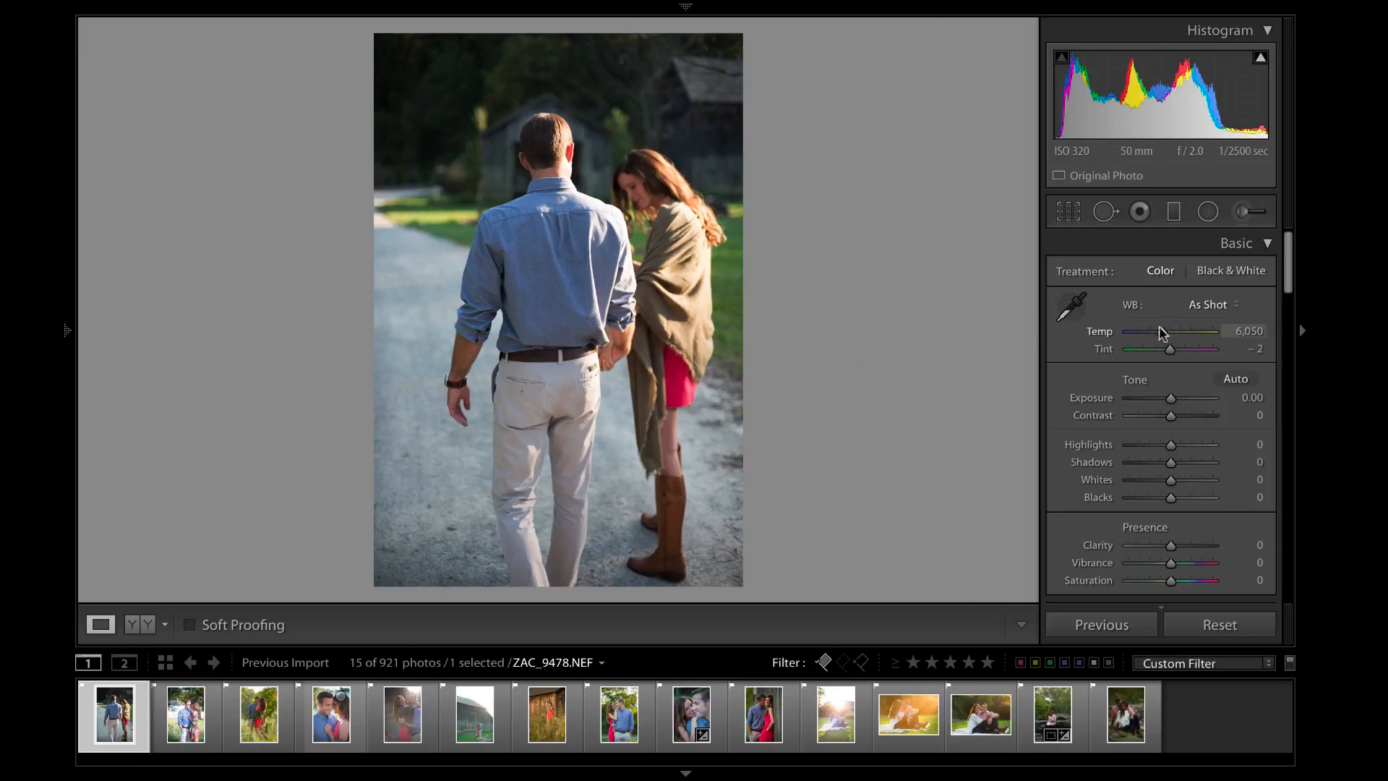
- Try the black-and-white treatment, return to color, and test cooler and warmer color temperatures of 5,448 and 6,943
click(1226, 269)
click(1161, 270)
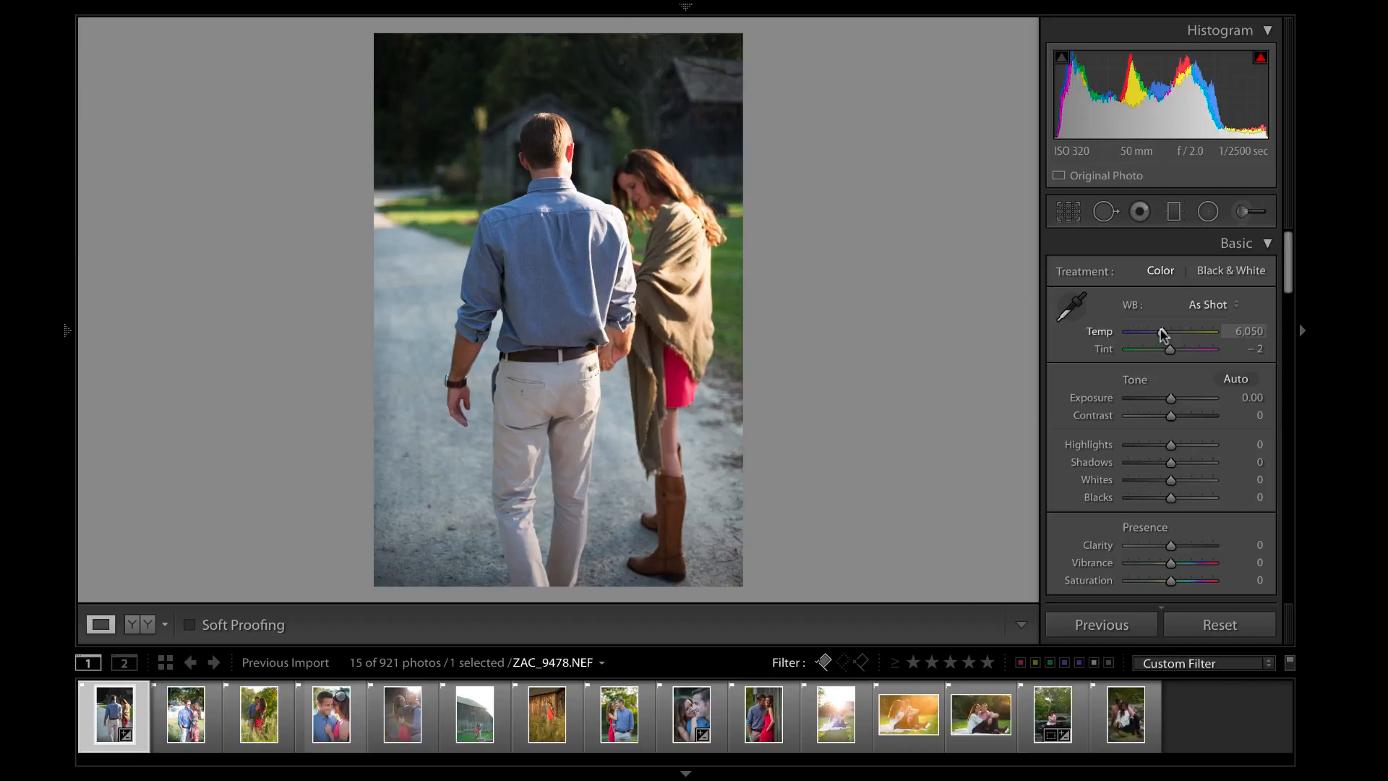
mouse_move(1162, 334)
mouse_down()
mouse_move(1237, 337)
mouse_move(1102, 340)
mouse_move(1205, 335)
mouse_move(1157, 337)
mouse_up()
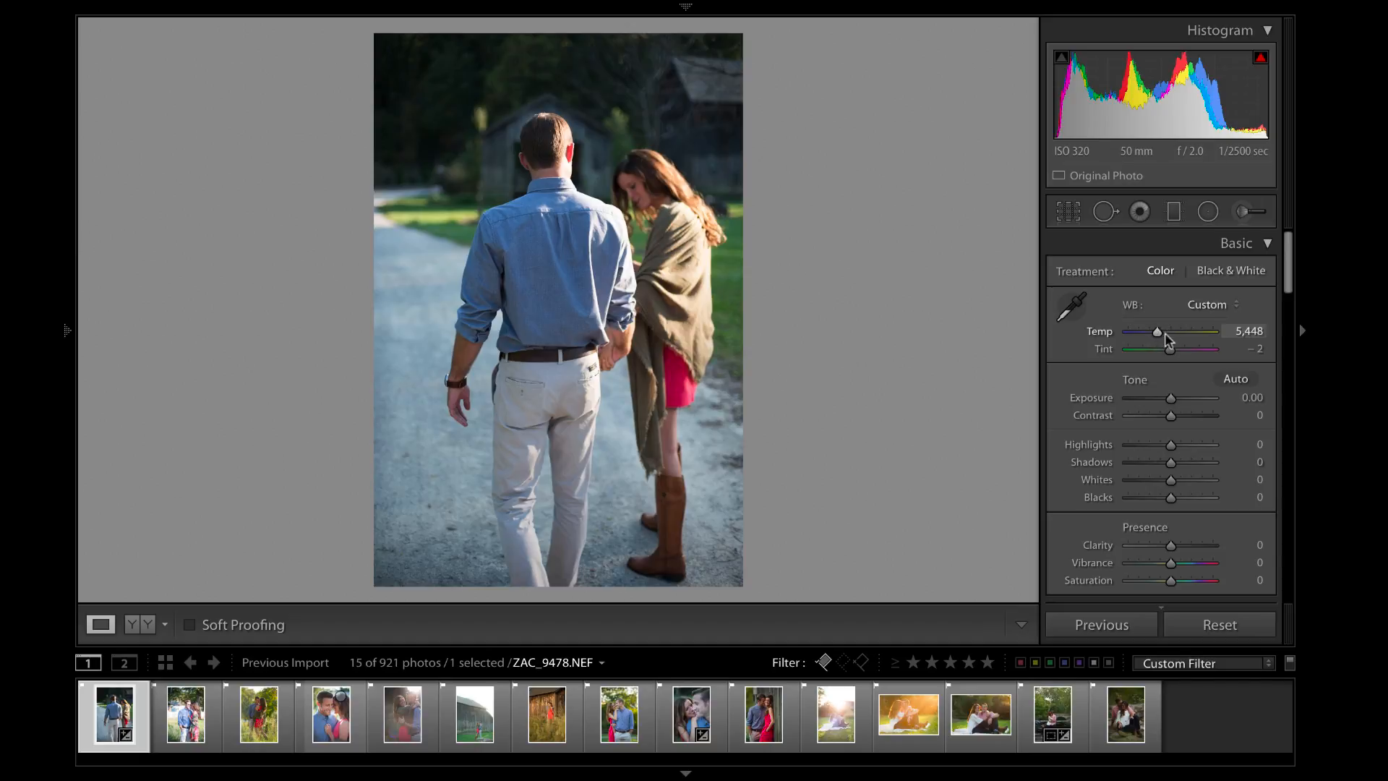
drag(1158, 332, 1170, 332)
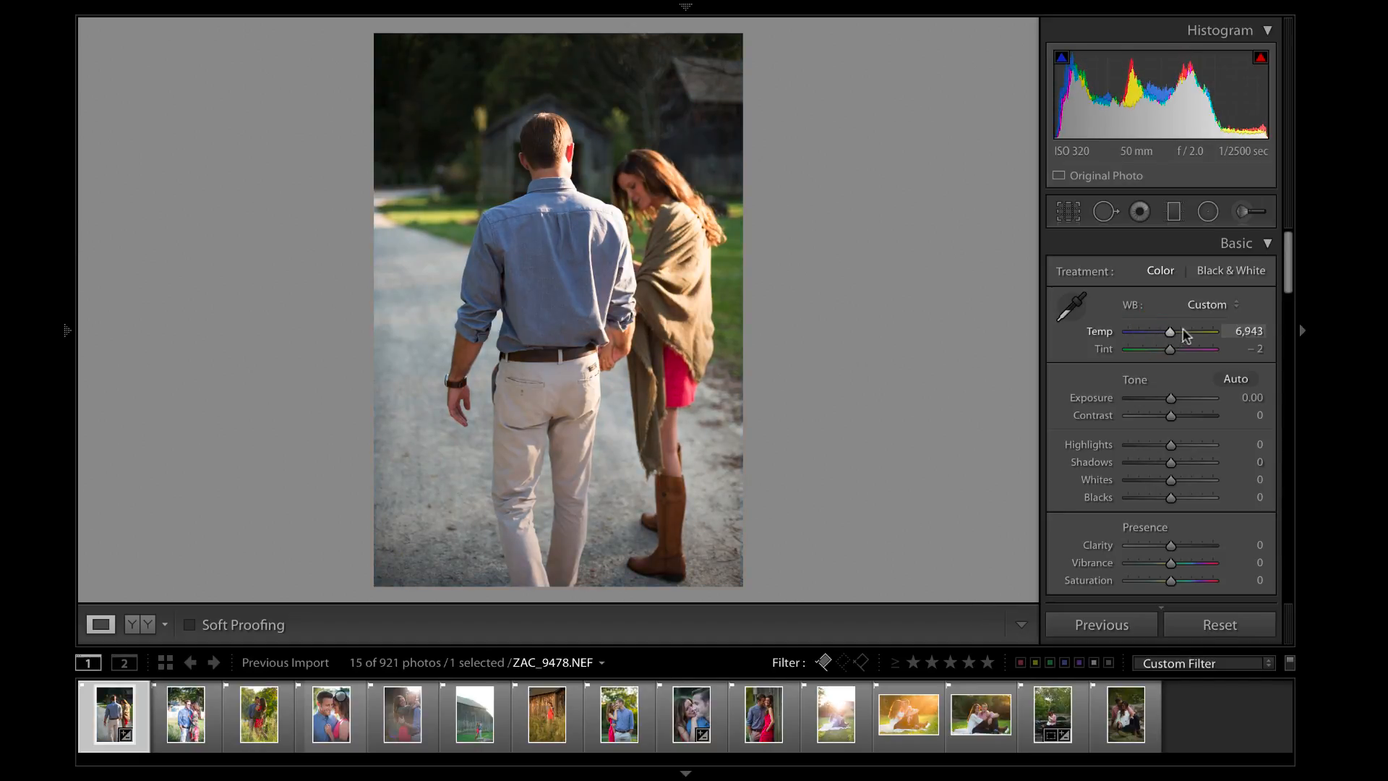
- Sample the gravel path and the pink dress as white balance neutrals, settling on Temp 6,367 and Tint −9
click(1073, 305)
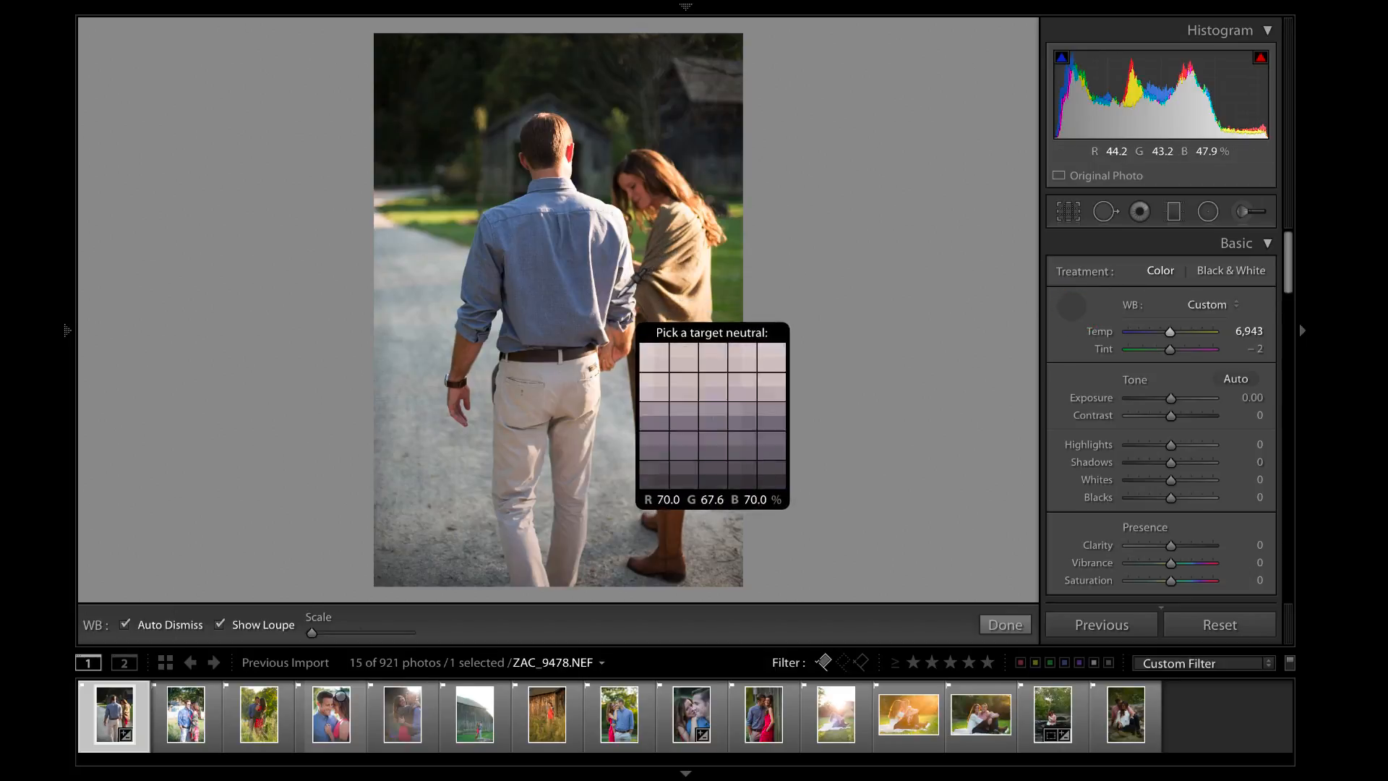
click(616, 449)
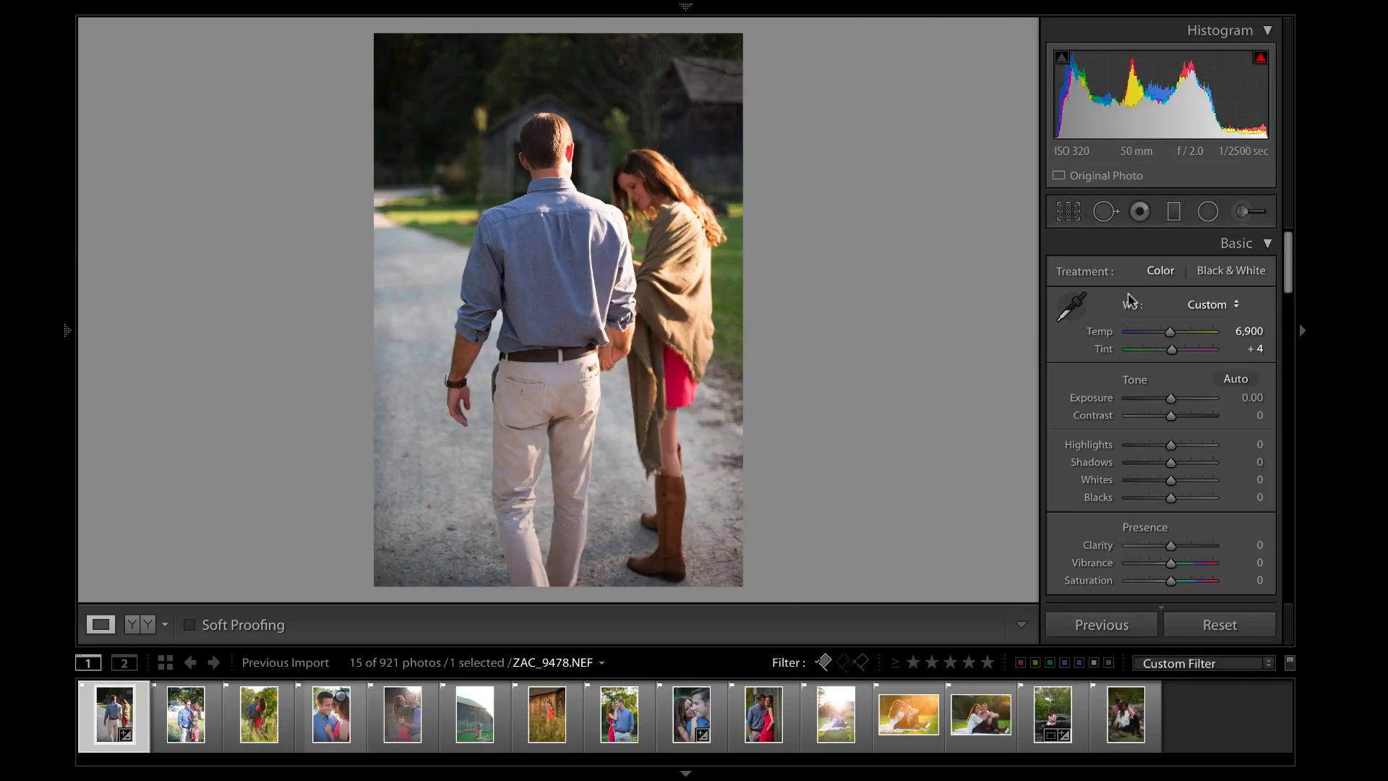
click(1076, 308)
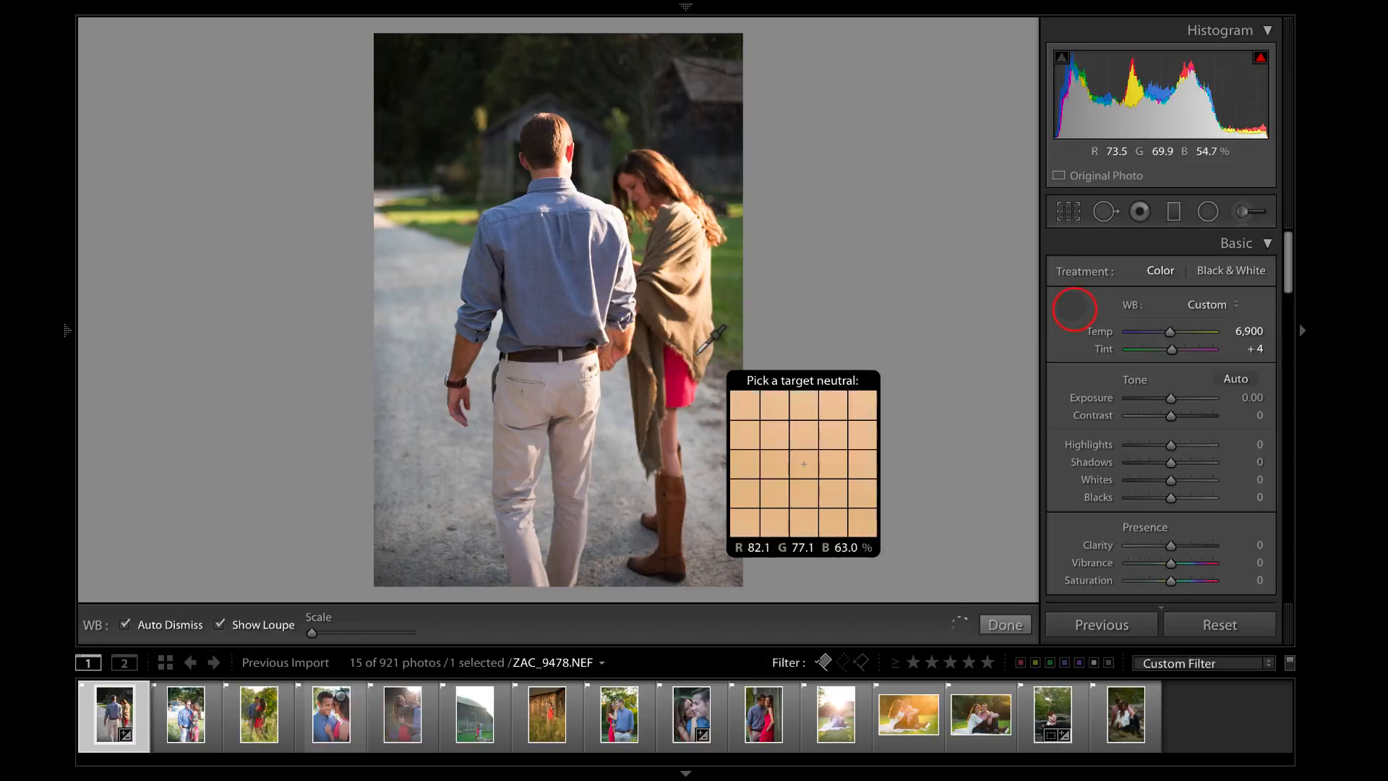
click(671, 374)
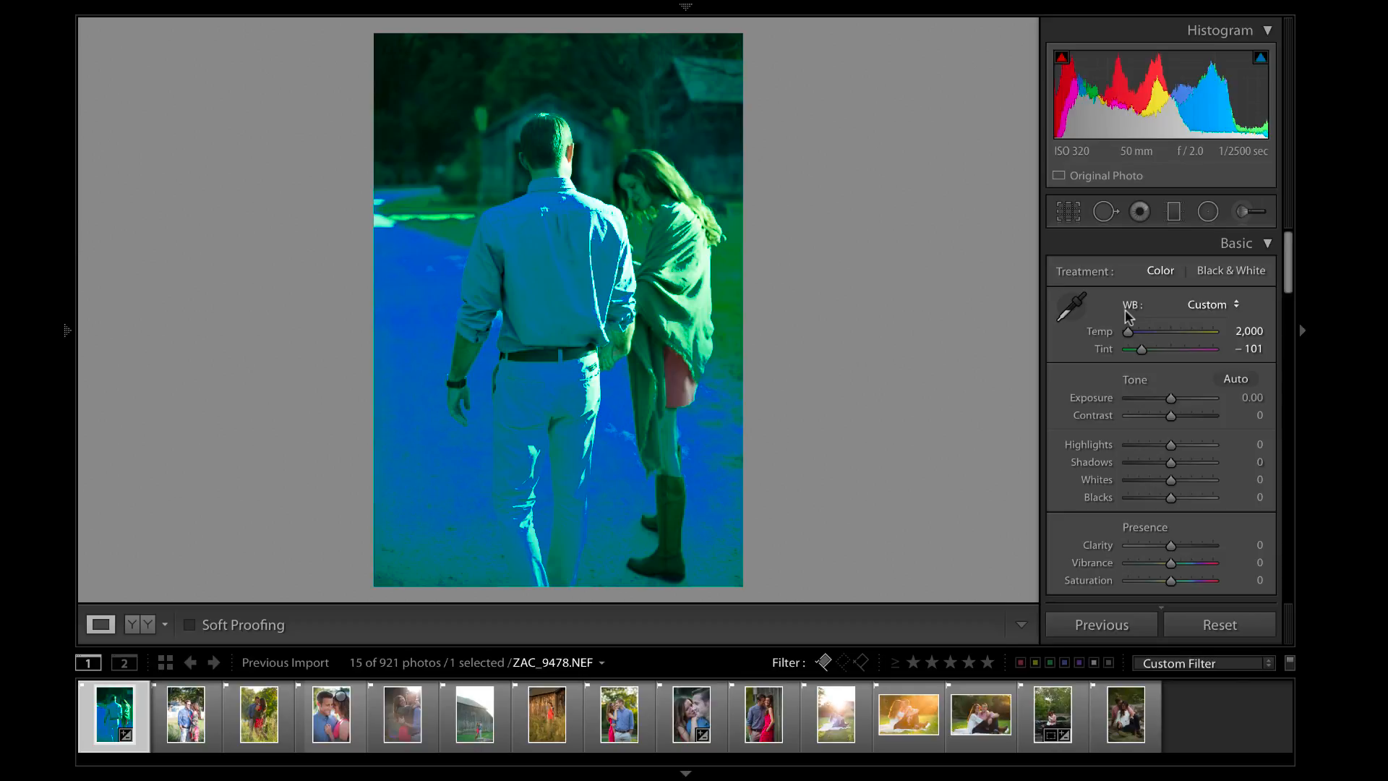
drag(1132, 338, 1163, 334)
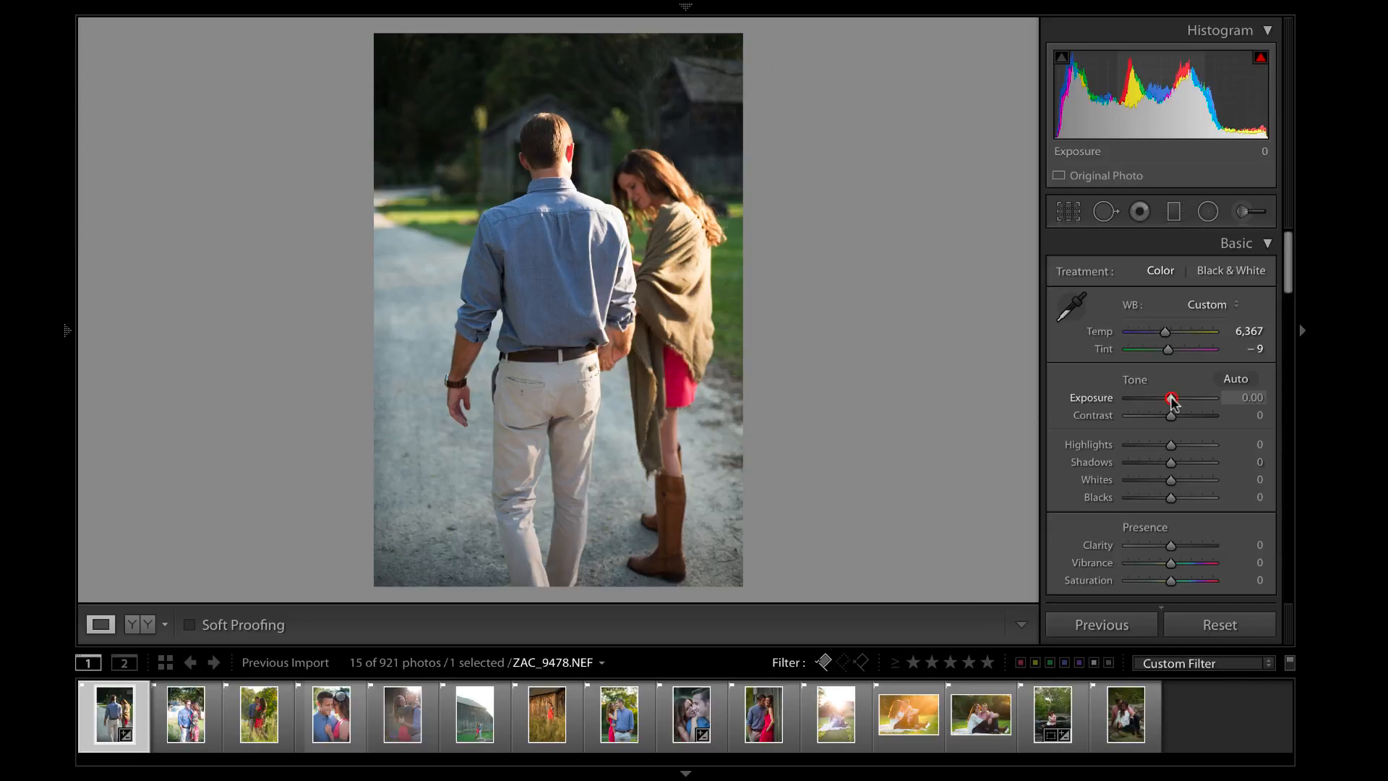
- Set Exposure to −0.05 and Contrast to +20 after trying the maximum contrast
mouse_move(1171, 398)
mouse_down()
mouse_move(1144, 400)
mouse_move(1184, 401)
mouse_move(1170, 399)
mouse_up()
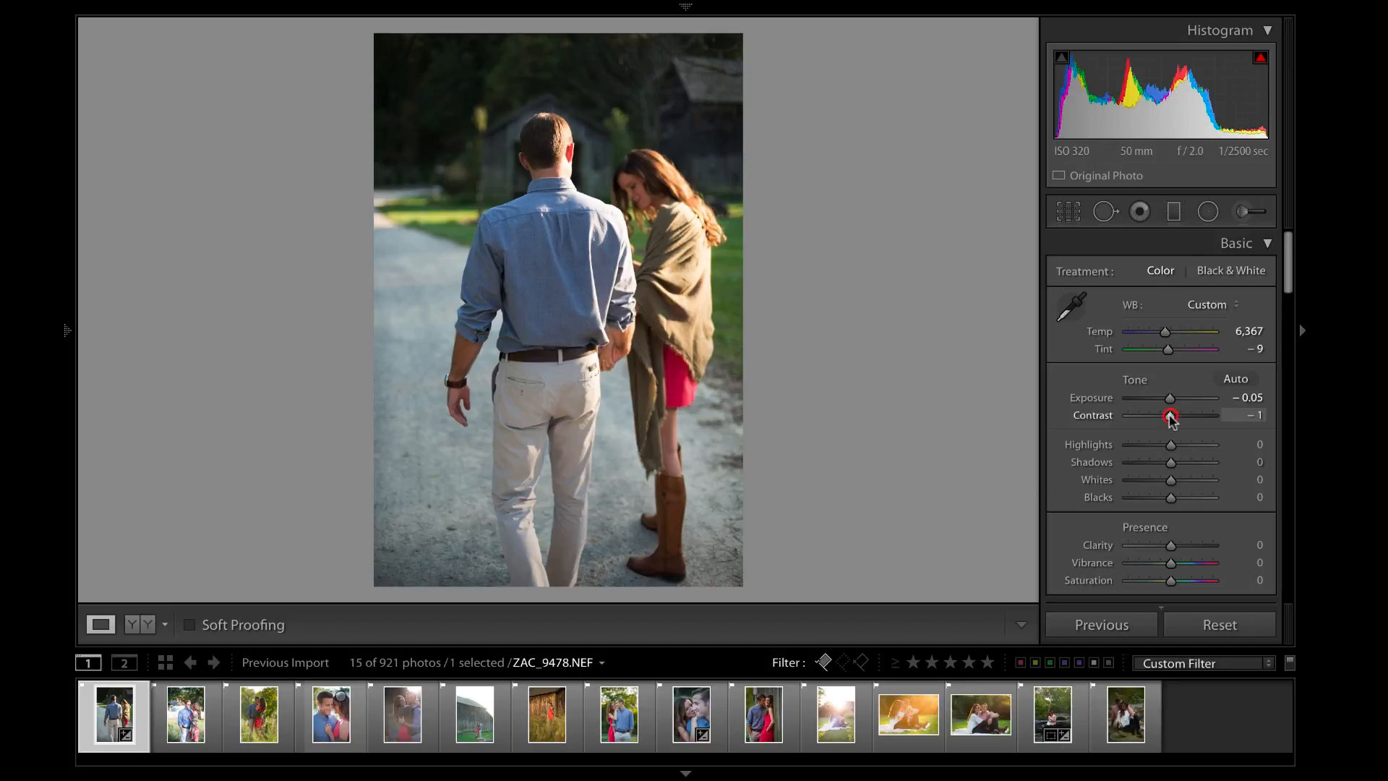
drag(1171, 417, 1239, 413)
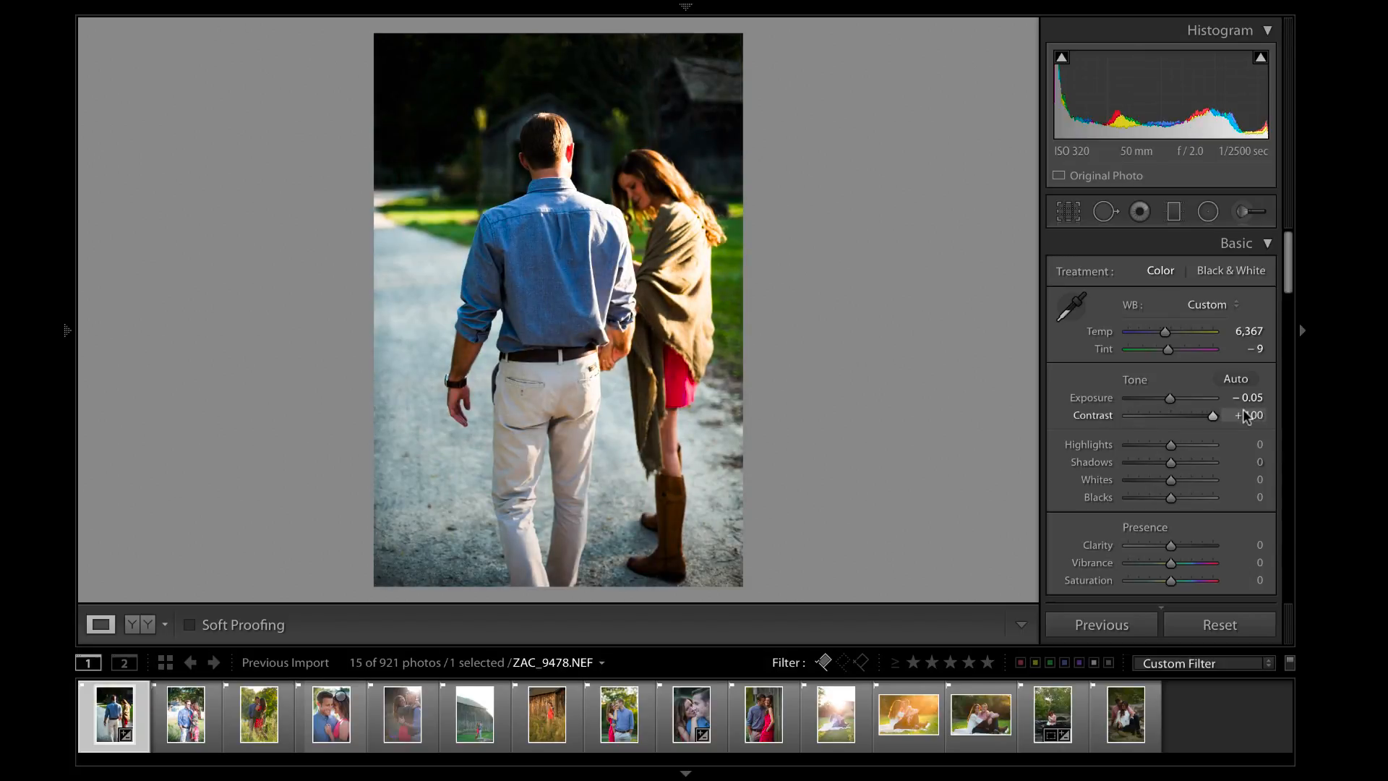
drag(1221, 418, 1178, 425)
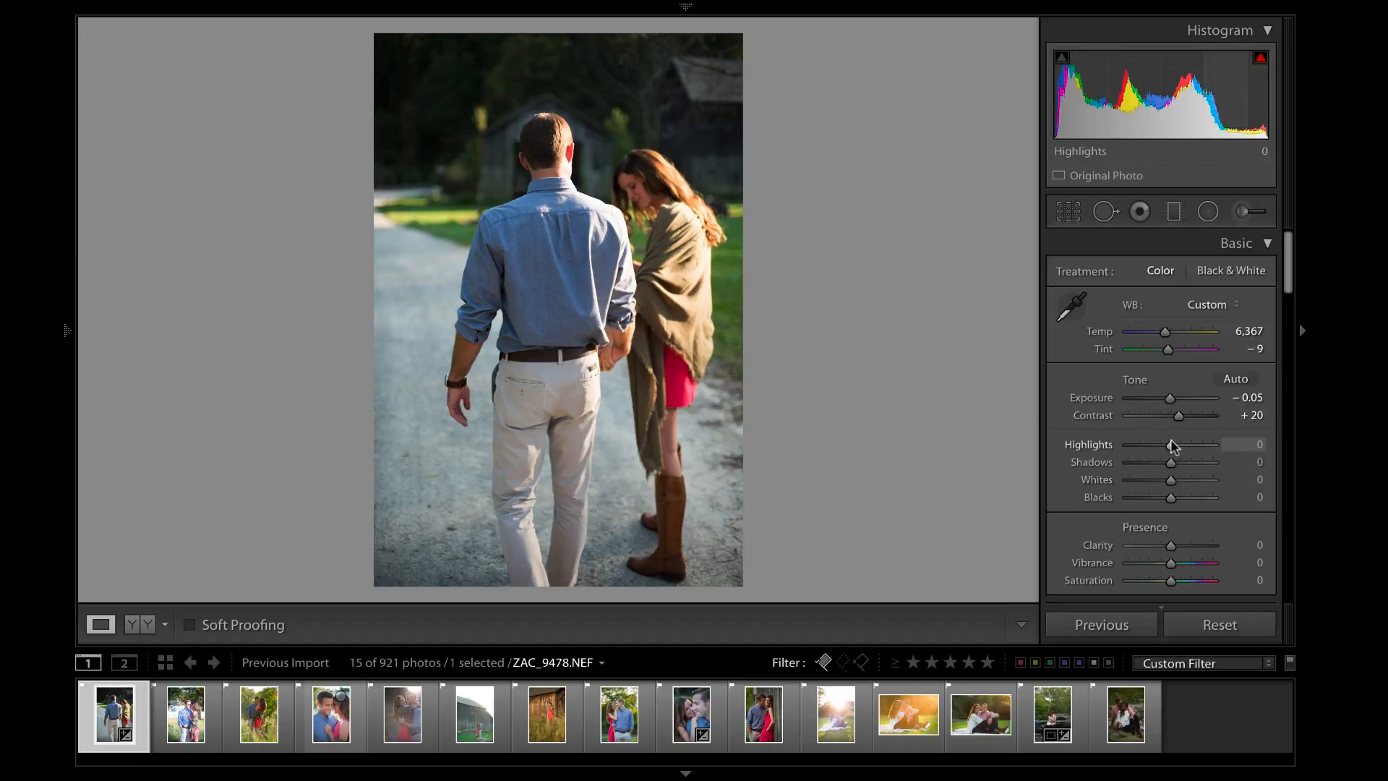
- Test strong highlight reduction down to −100, settling on Highlights −6 and Whites −10
mouse_move(1170, 442)
mouse_down()
mouse_move(1101, 441)
mouse_move(1184, 444)
mouse_move(1157, 444)
mouse_up()
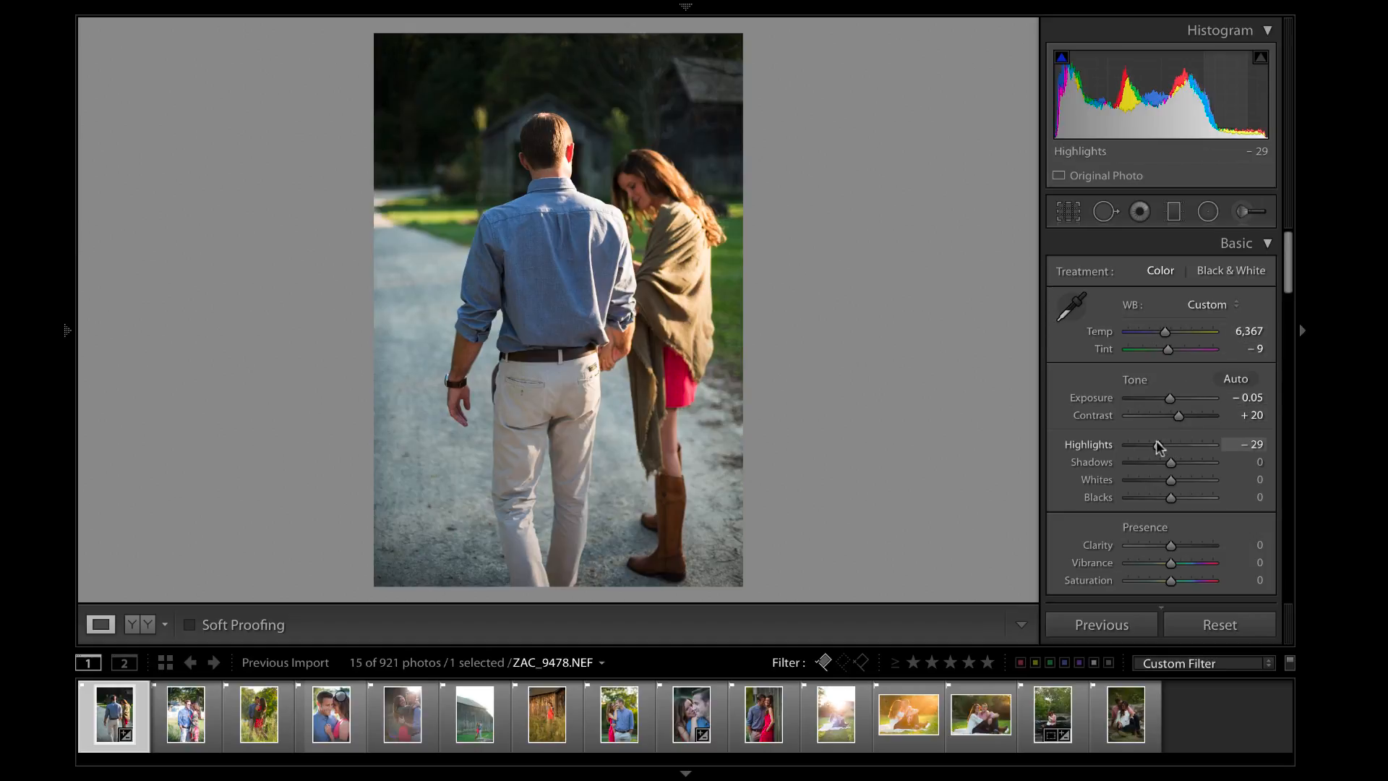
drag(1158, 446, 1090, 459)
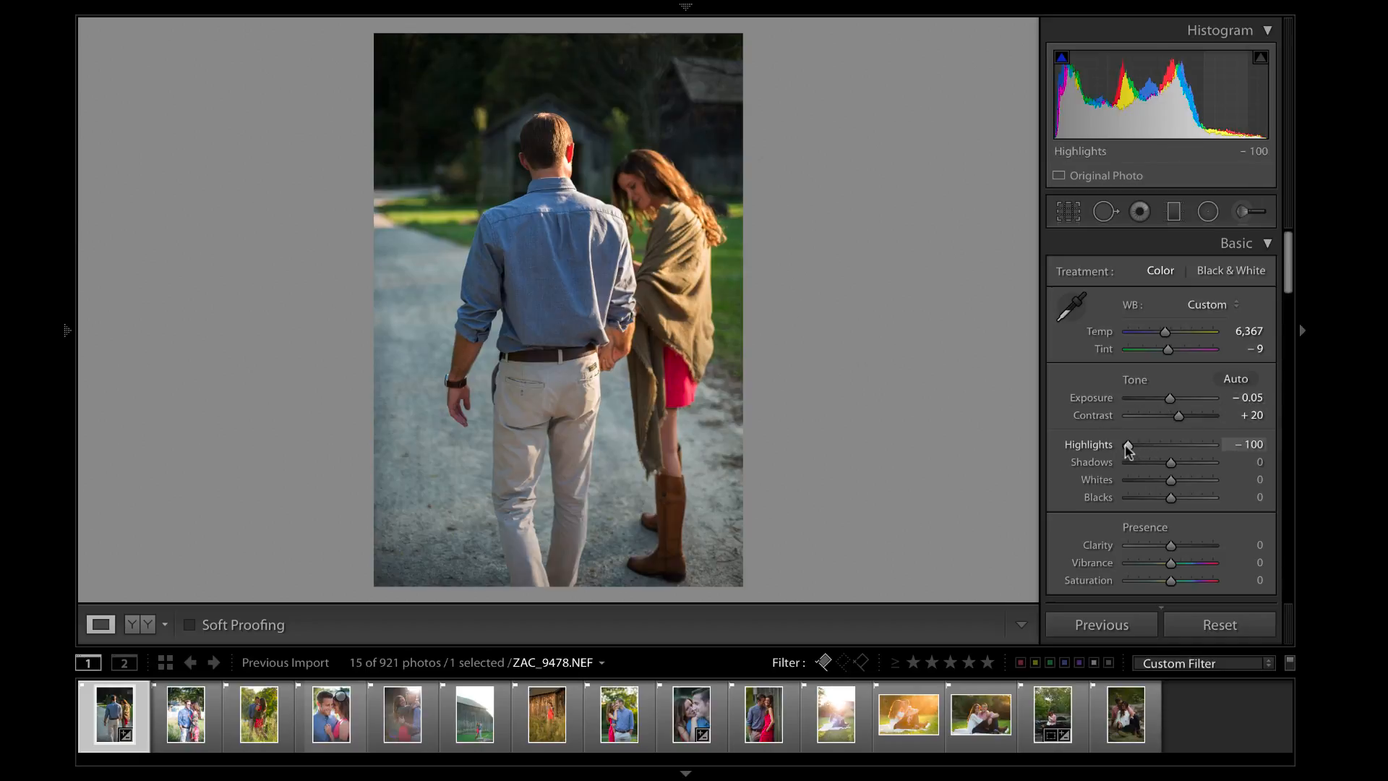
drag(1130, 445, 1192, 481)
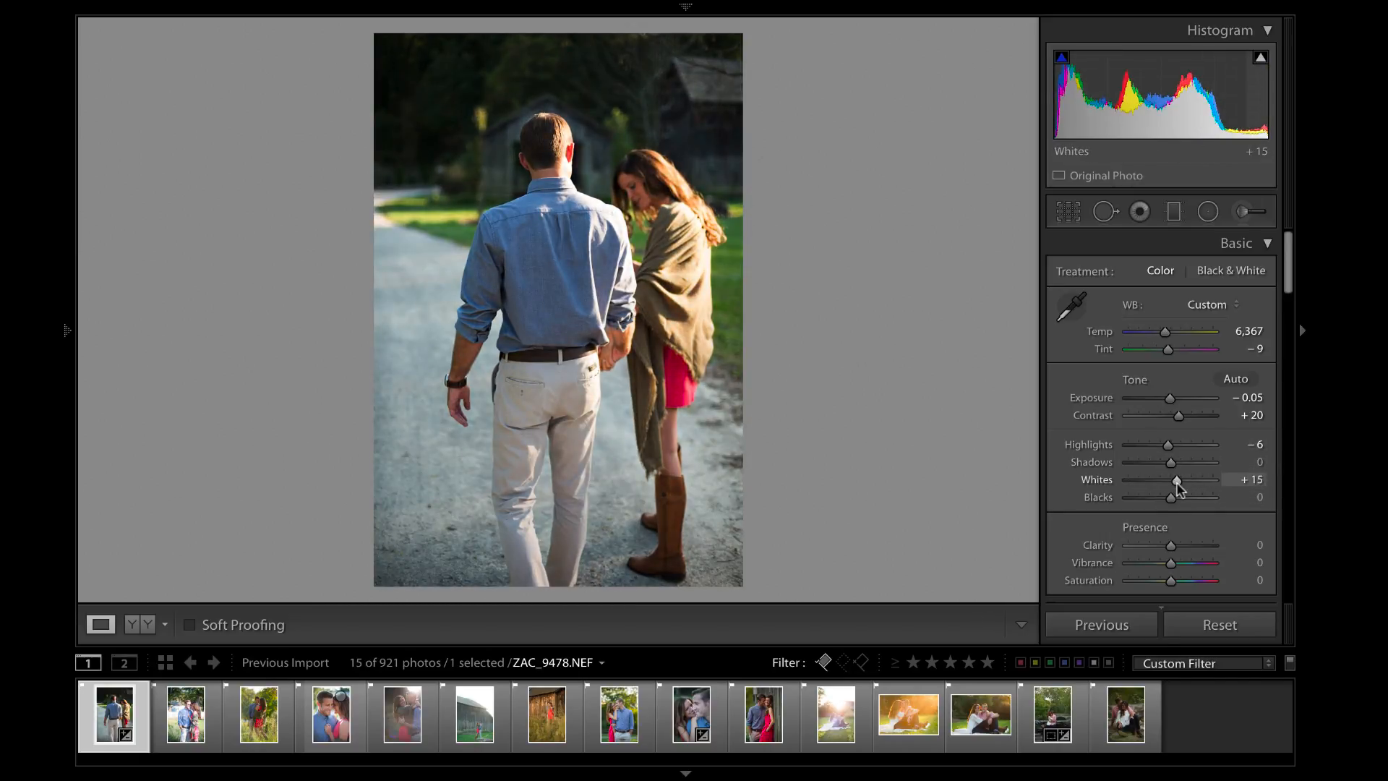
mouse_move(1169, 480)
mouse_down()
mouse_move(1143, 485)
mouse_move(1192, 483)
mouse_move(1137, 483)
mouse_move(1178, 483)
mouse_move(1148, 492)
mouse_move(1166, 484)
mouse_up()
- Set Shadows to −14 and Blacks to −13, trying Shadows at −86 along the way
drag(1171, 463, 1132, 463)
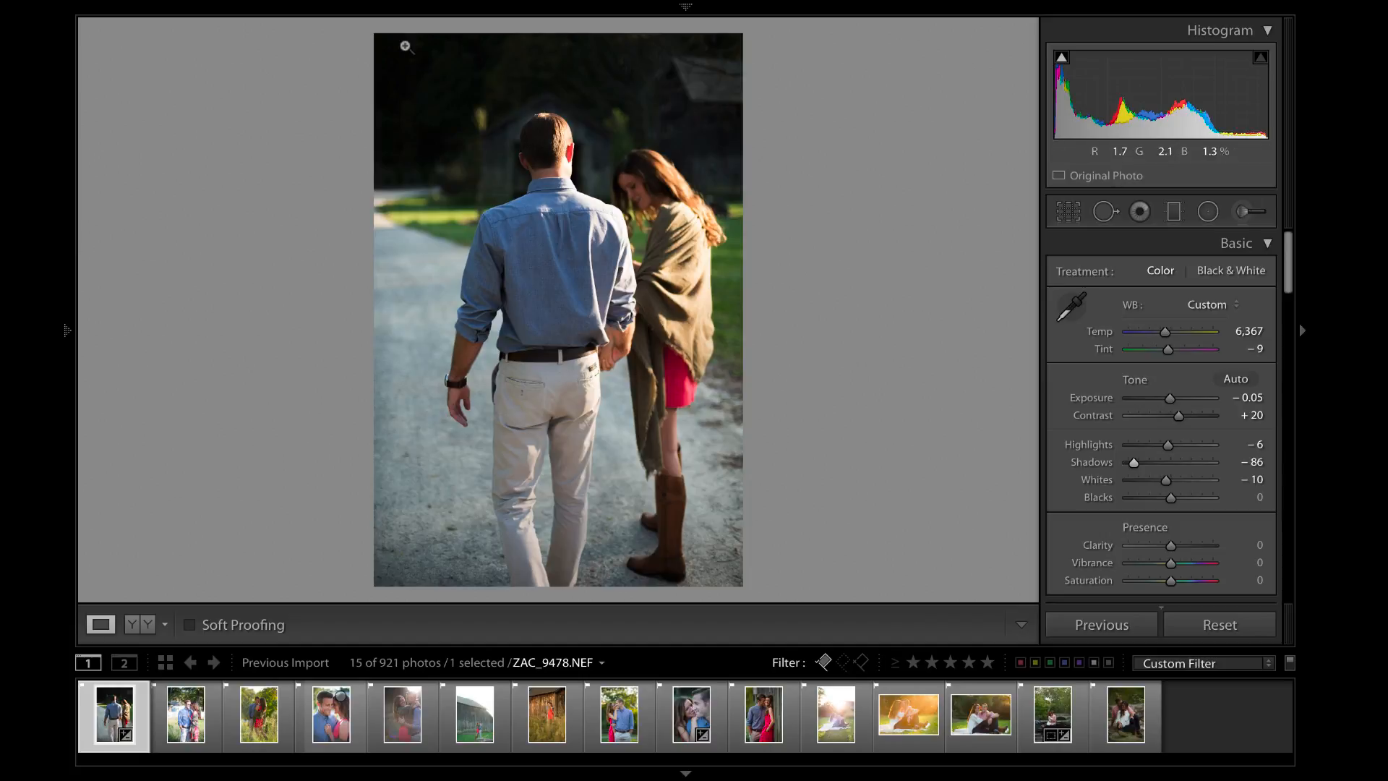
click(1171, 465)
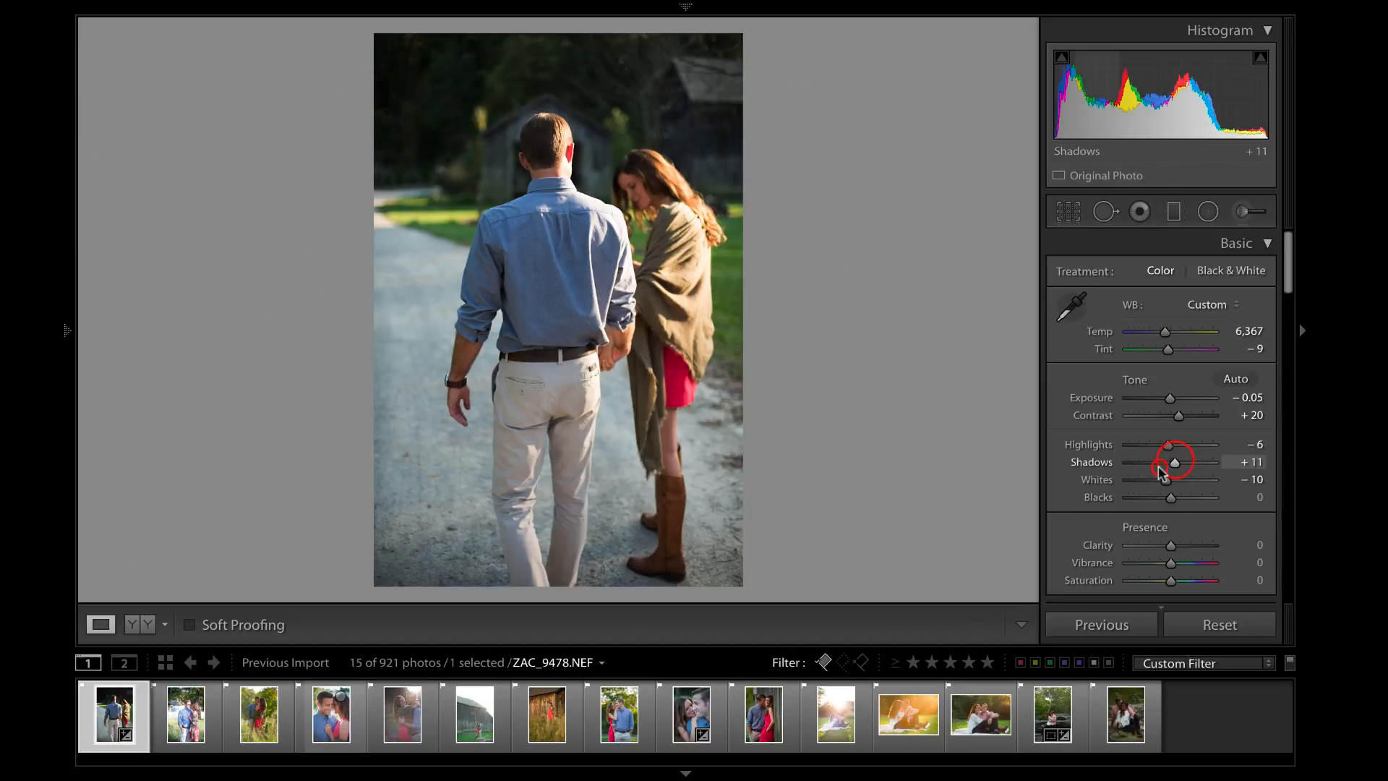
mouse_move(1173, 503)
mouse_down()
mouse_move(1131, 504)
mouse_move(1227, 498)
mouse_move(1072, 493)
mouse_move(1131, 489)
mouse_move(1164, 514)
mouse_up()
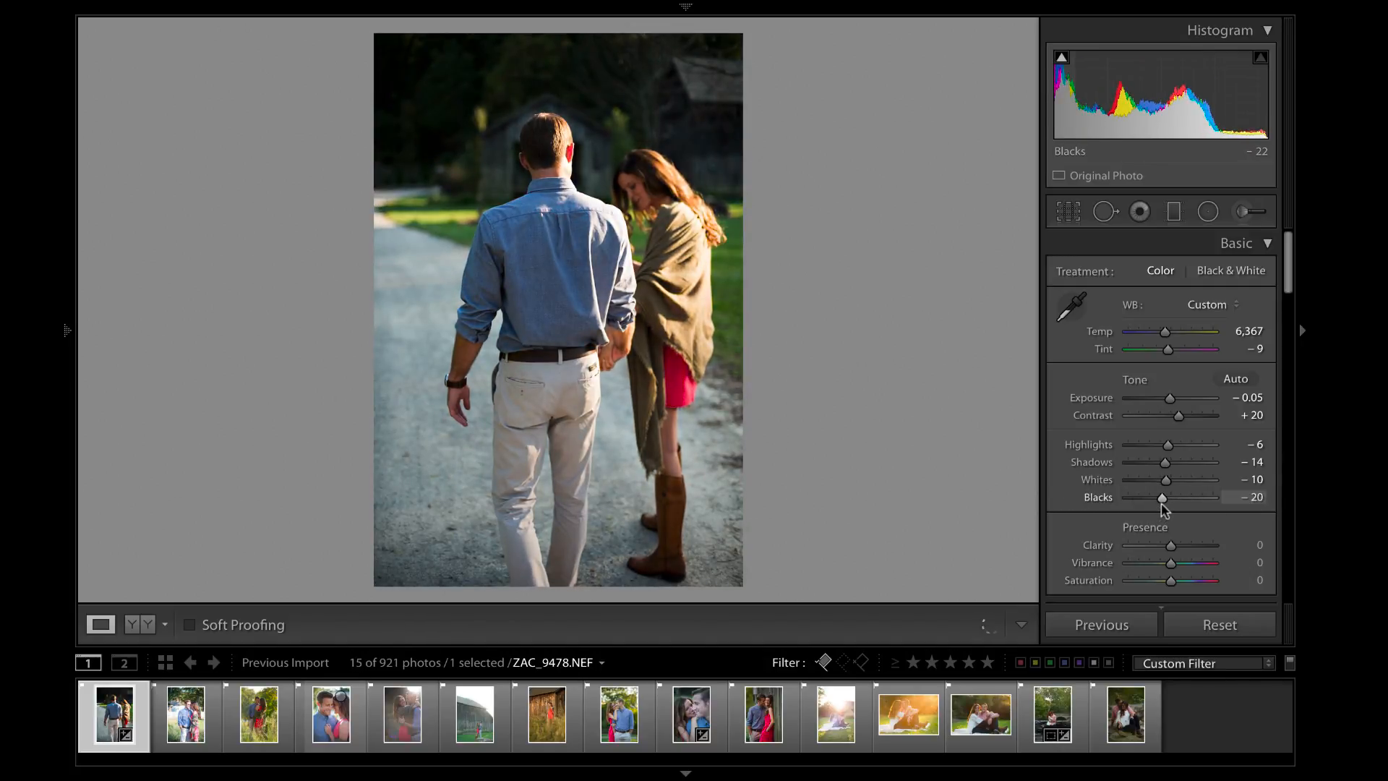
- Compare negative and positive Clarity at −36, +43 and +31, and leave it at −1
drag(1289, 281, 1297, 313)
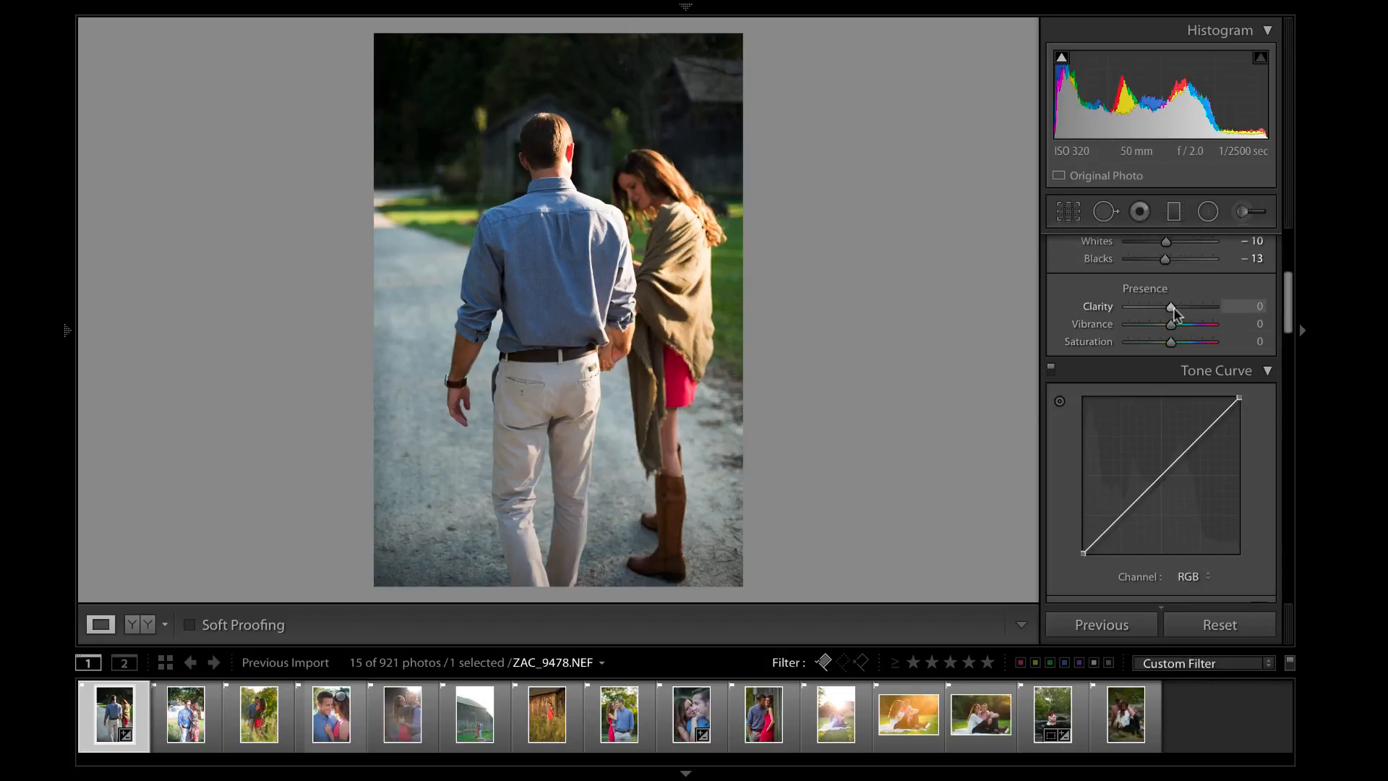
mouse_move(1150, 317)
mouse_down()
mouse_move(1122, 315)
mouse_move(1241, 309)
mouse_move(1103, 310)
mouse_move(1242, 310)
mouse_move(1157, 307)
mouse_up()
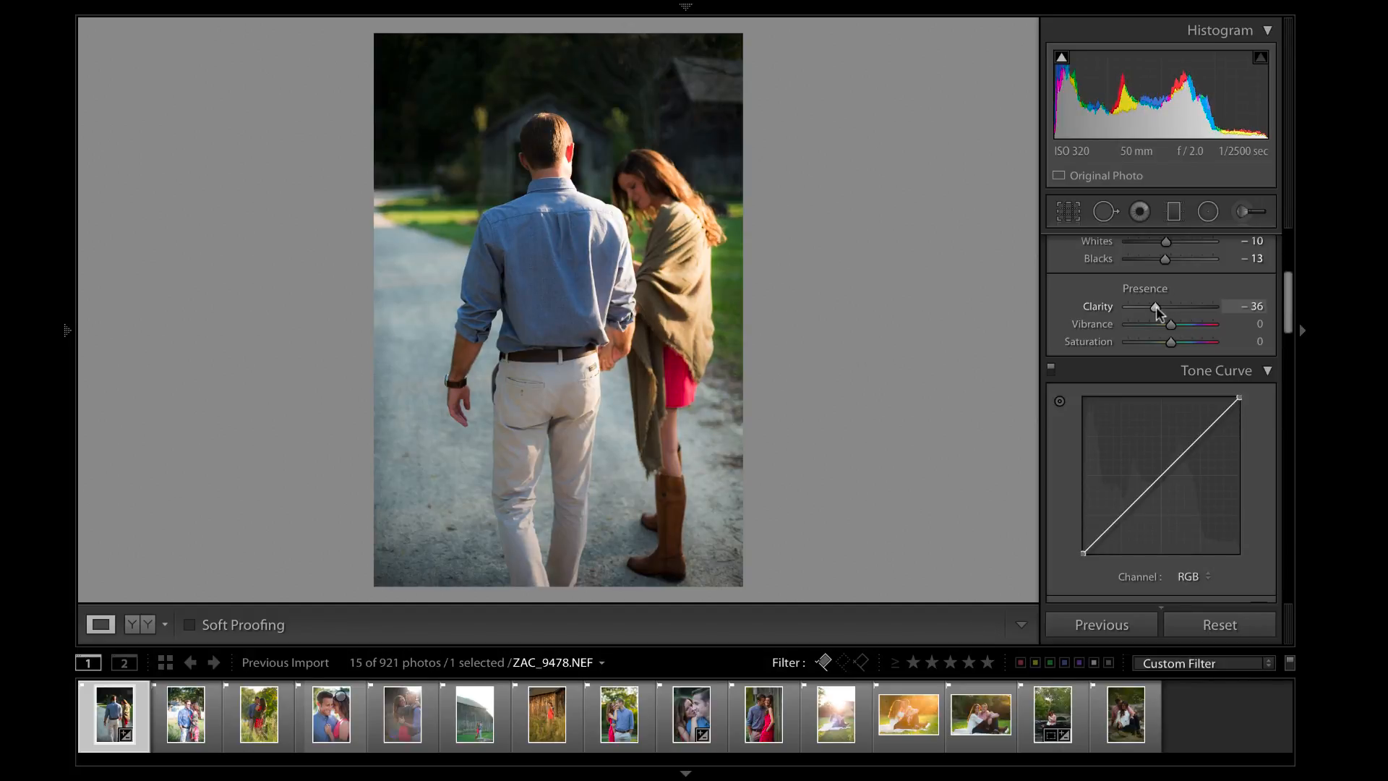
drag(1156, 306, 1190, 309)
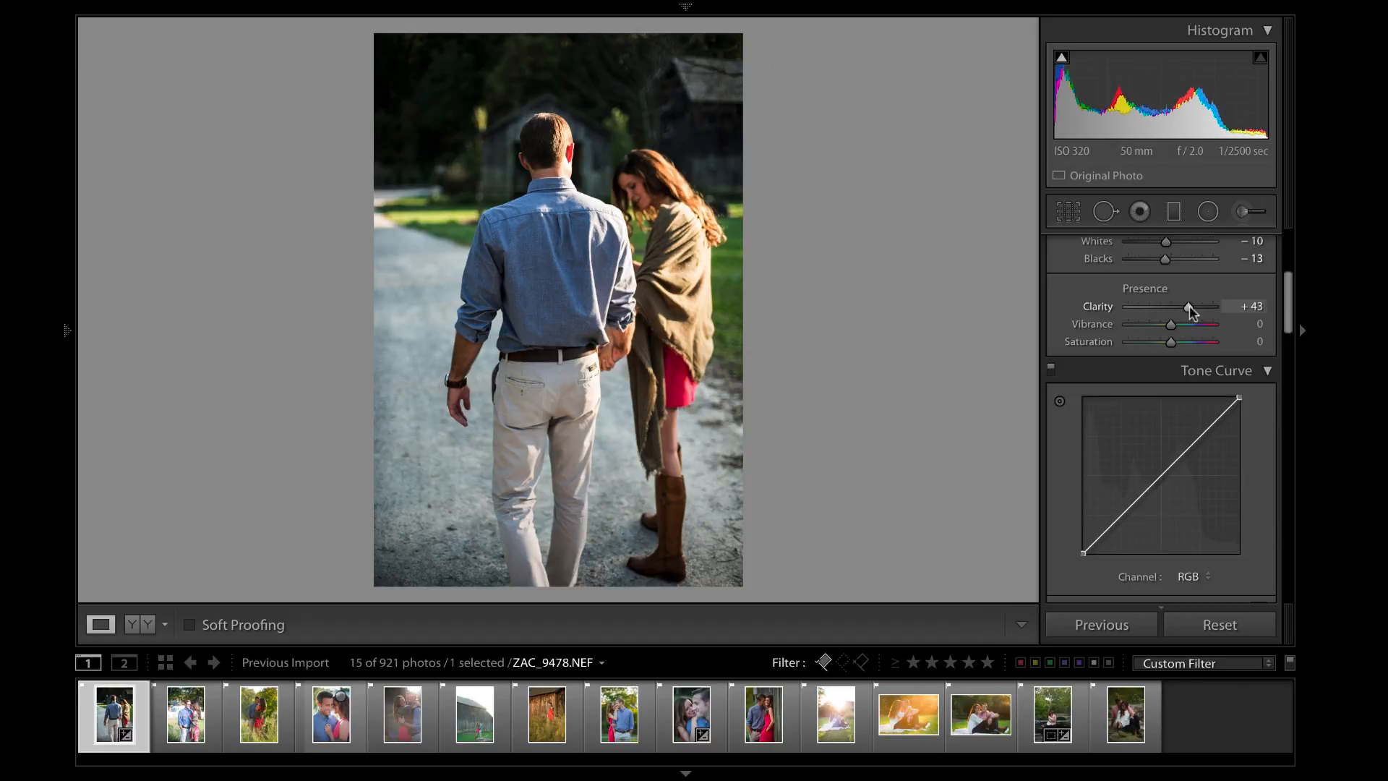
drag(1190, 306, 1185, 307)
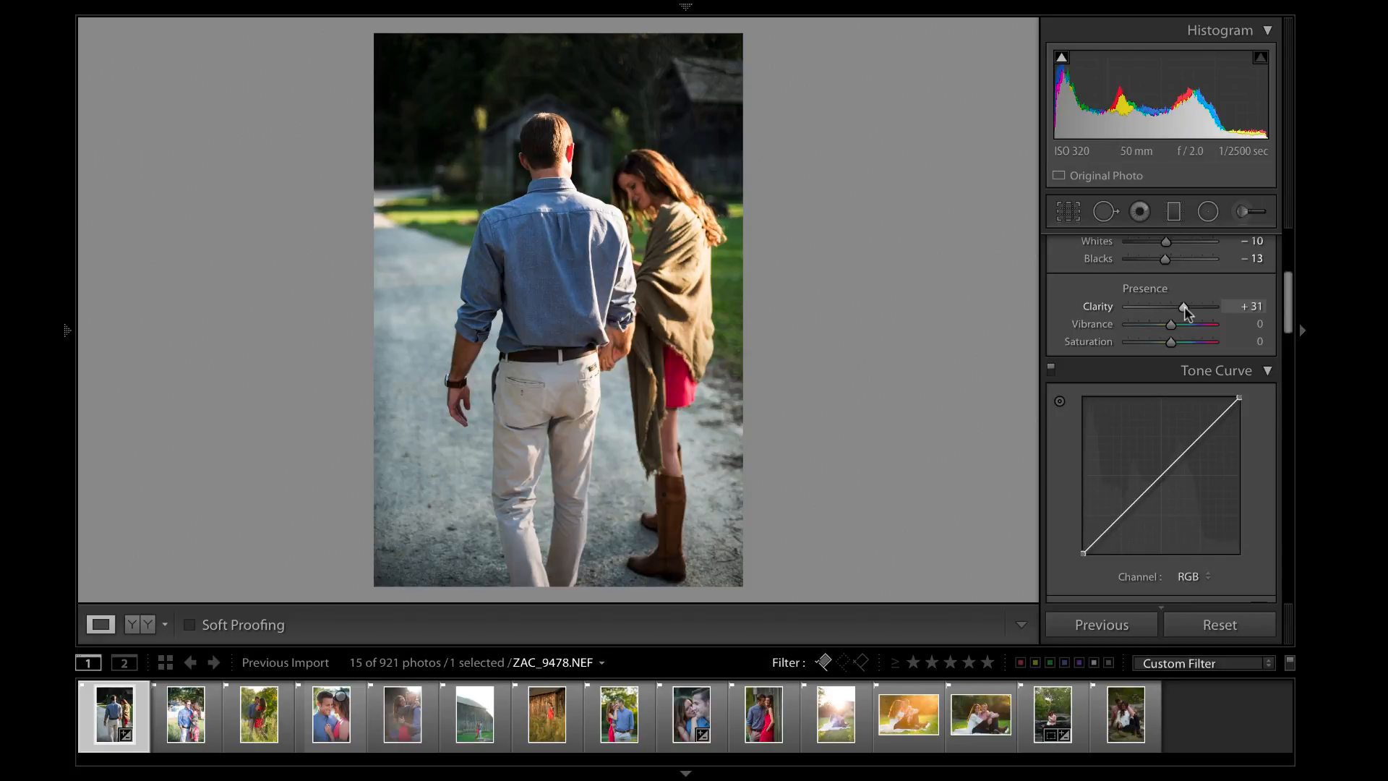
drag(1184, 305, 1172, 309)
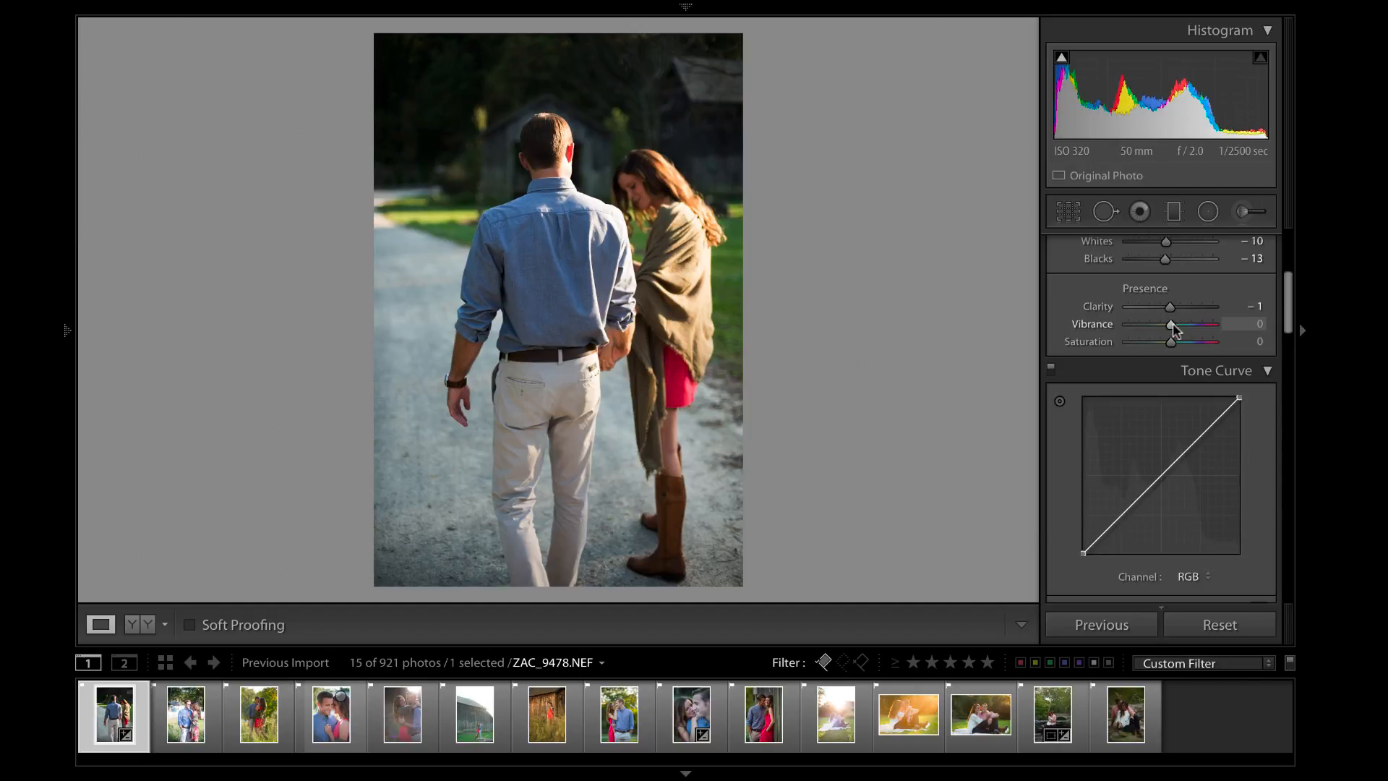
- Set Vibrance to +15 after trying −100 and +38, and set Saturation to +6
drag(1171, 327, 1114, 344)
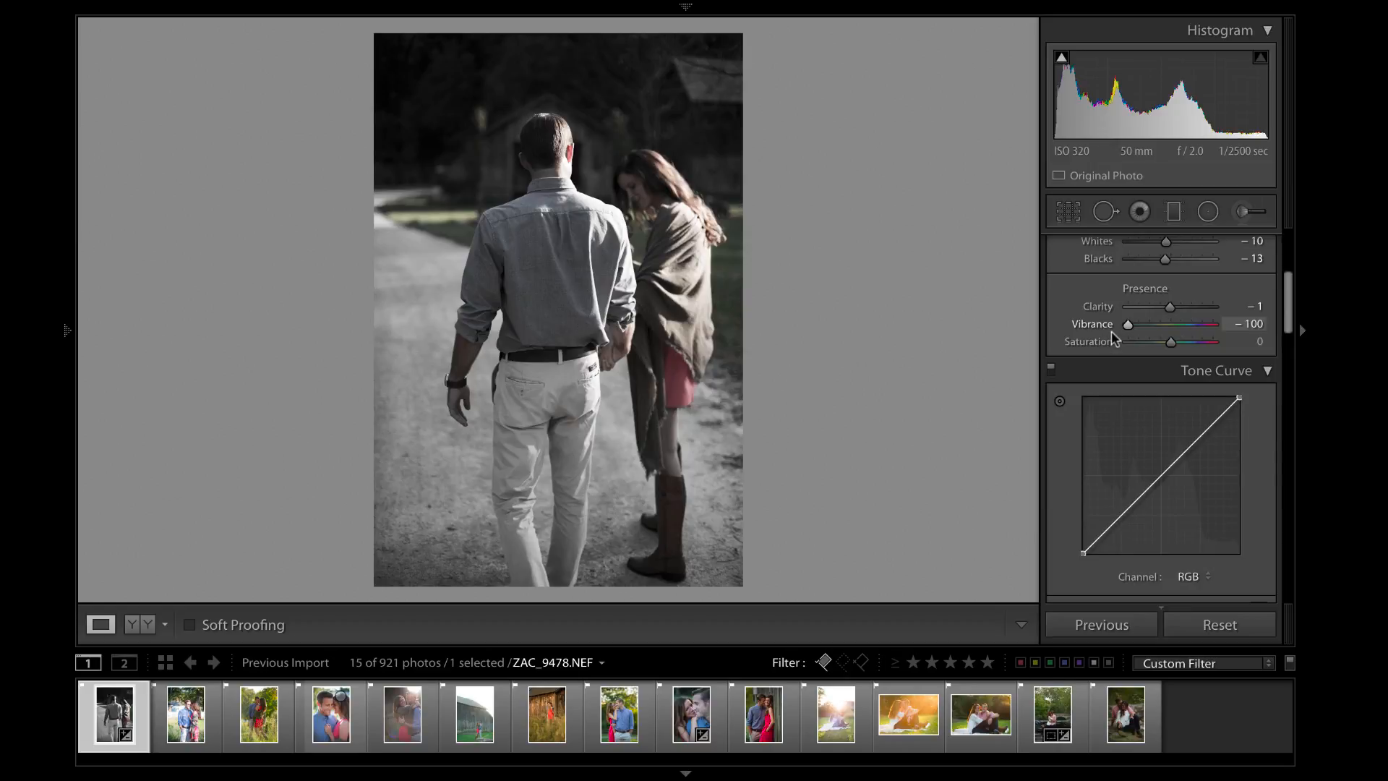
drag(1123, 330, 1188, 326)
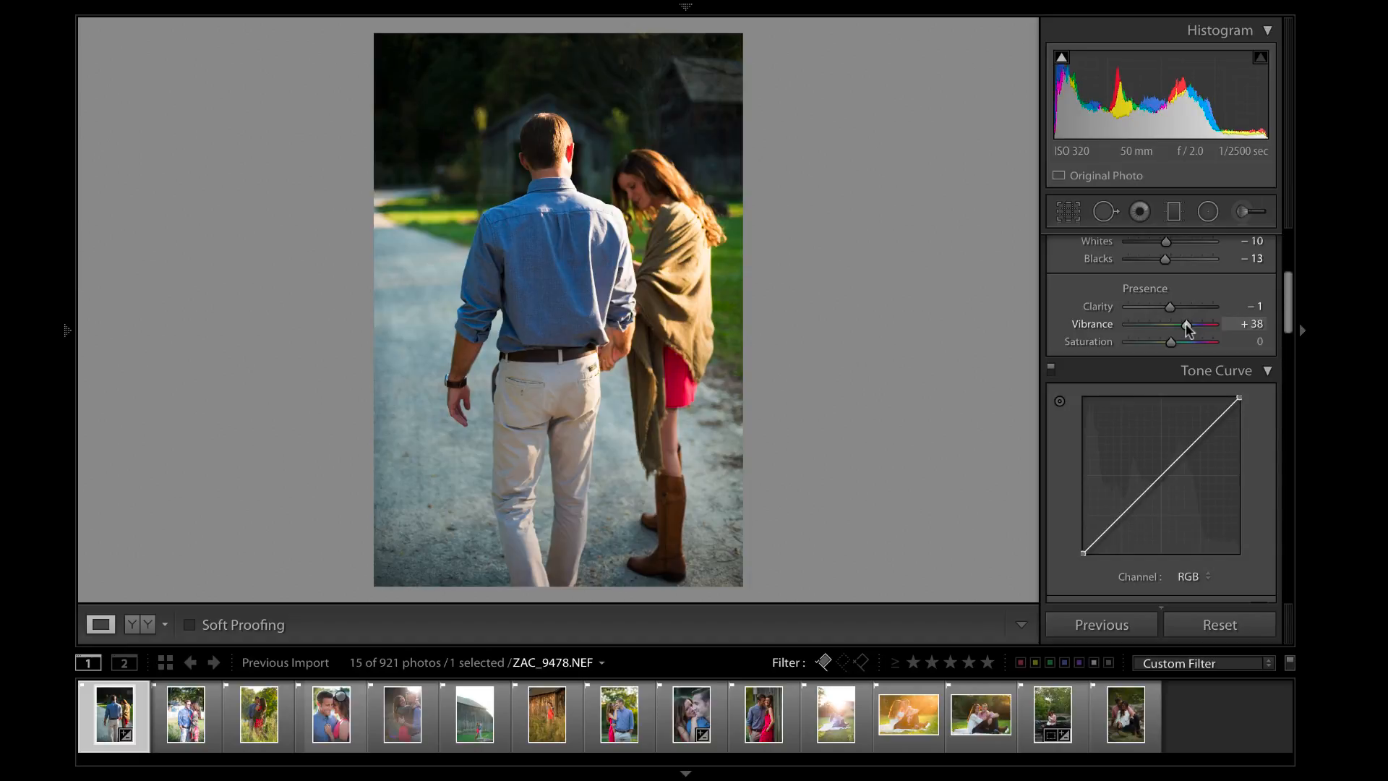
drag(1188, 326, 1176, 326)
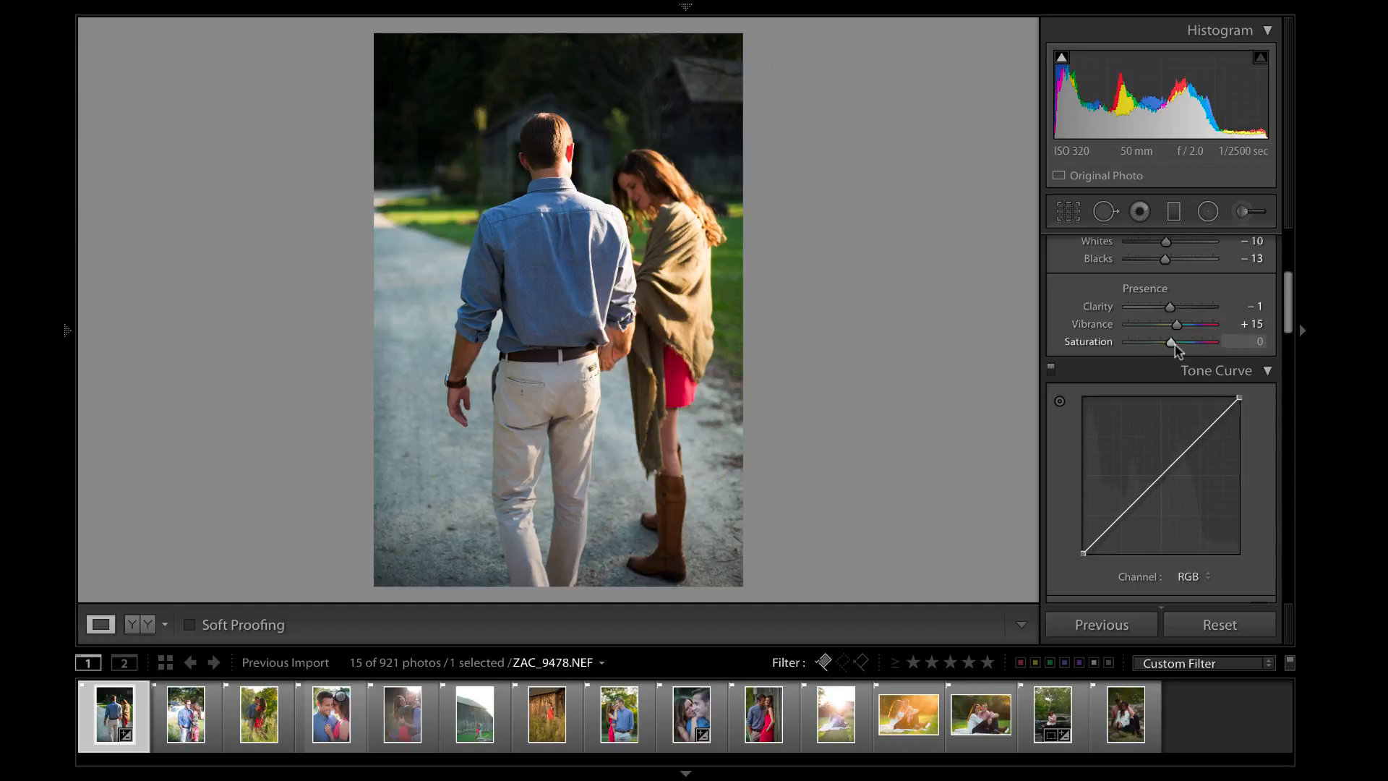
mouse_move(1170, 342)
mouse_down()
mouse_move(1204, 341)
mouse_move(1101, 352)
mouse_move(1175, 345)
mouse_up()
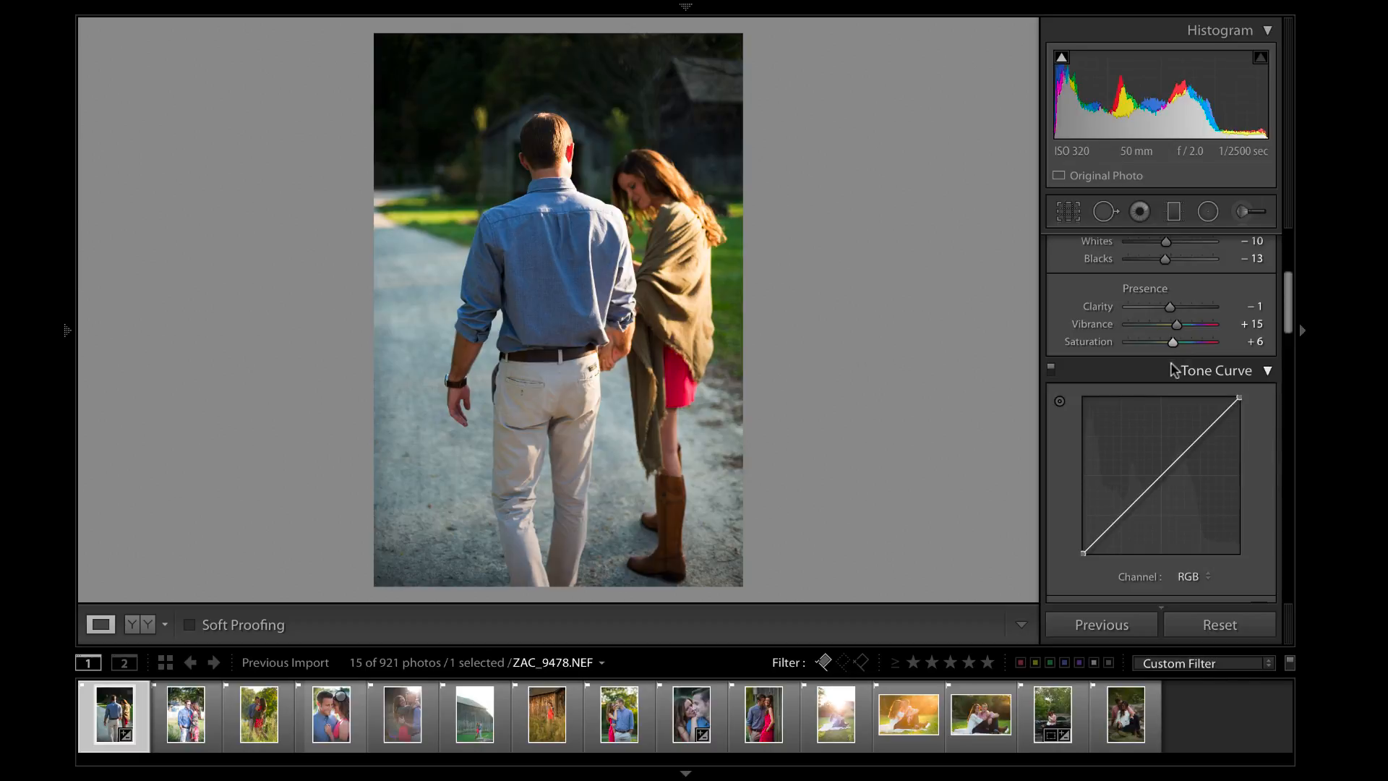
- Preview the adjusted photo in black and white and return it to color
key(v)
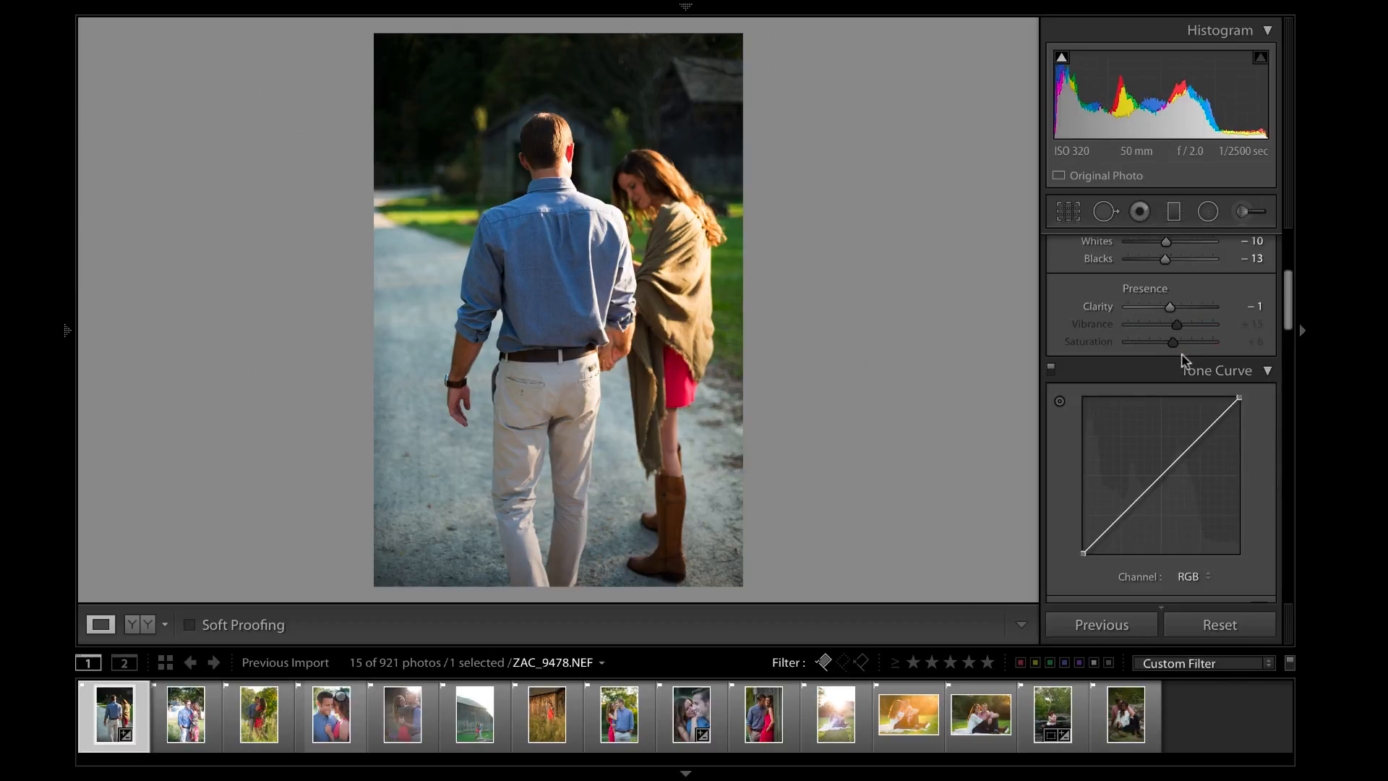
key(v)
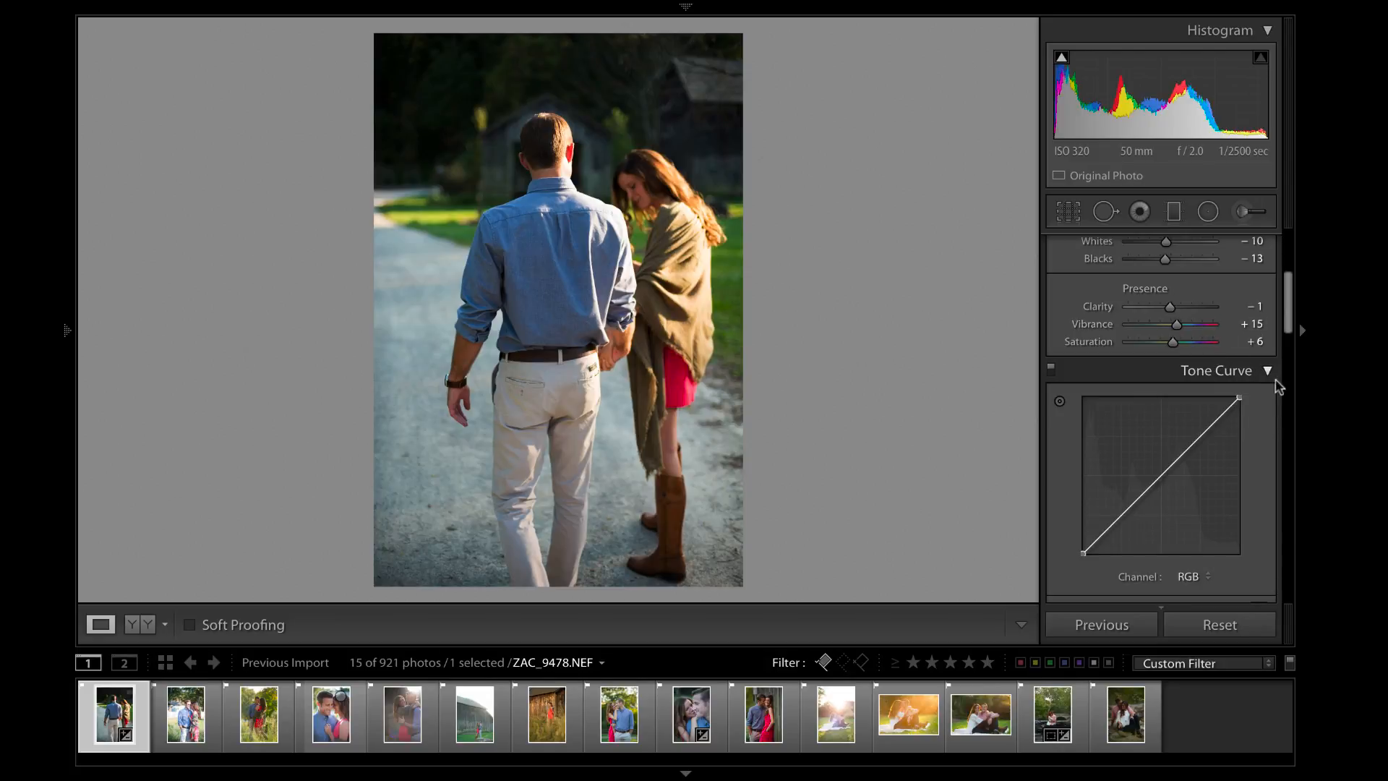
- Anchor the RGB tone curve's shadows and reshape it from the photo, lifting the man's hand tones, lowering the bright hair tones and fine-tuning the grass
drag(1289, 304, 1302, 329)
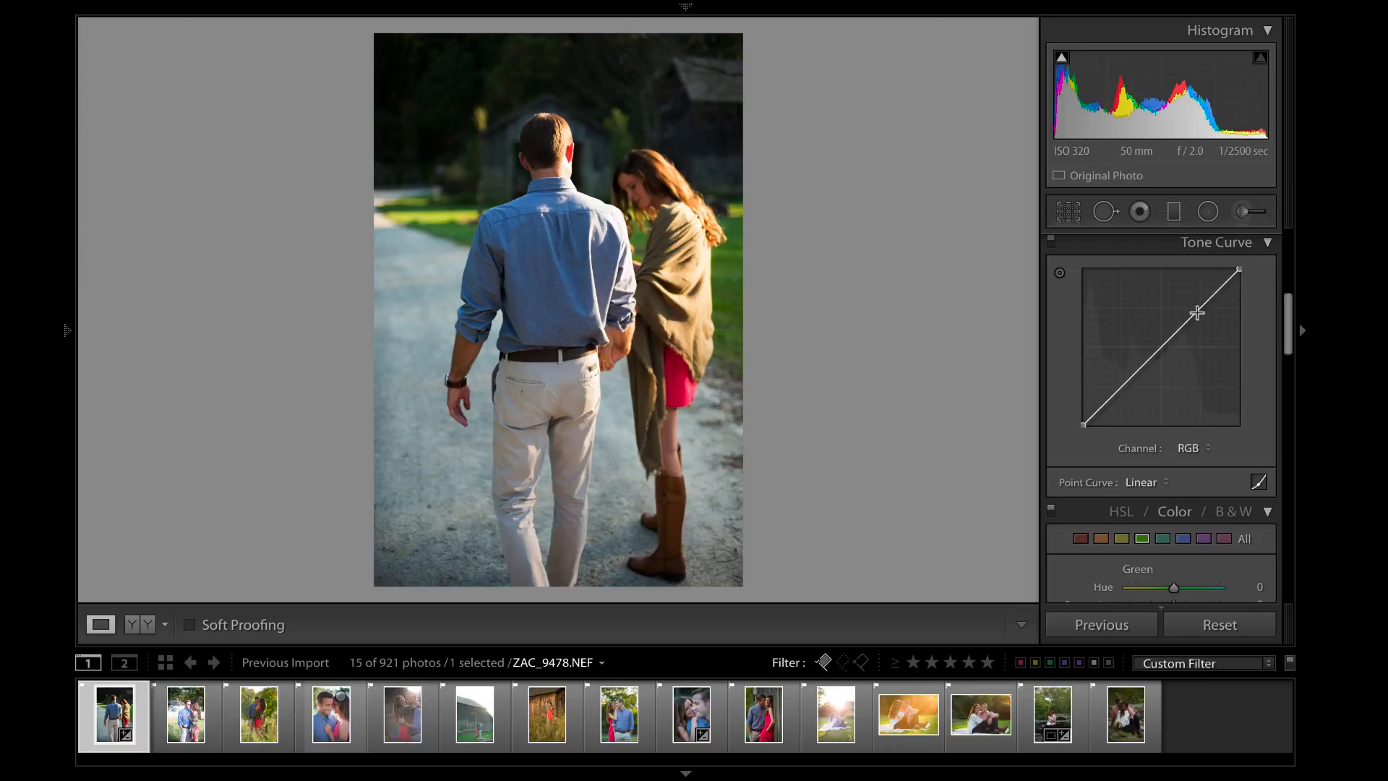
mouse_move(1084, 422)
mouse_down()
mouse_move(1088, 347)
mouse_move(1097, 412)
mouse_up()
click(1060, 274)
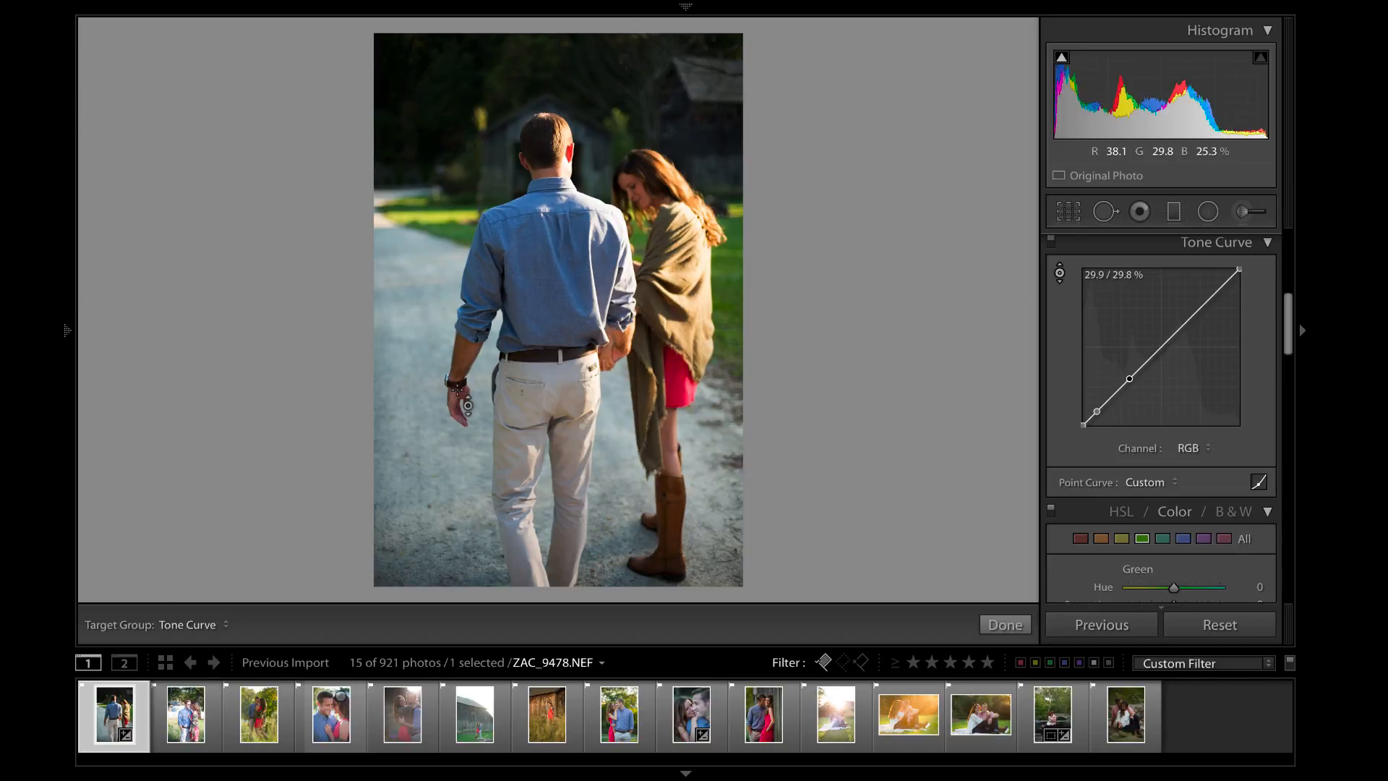
drag(456, 394, 455, 386)
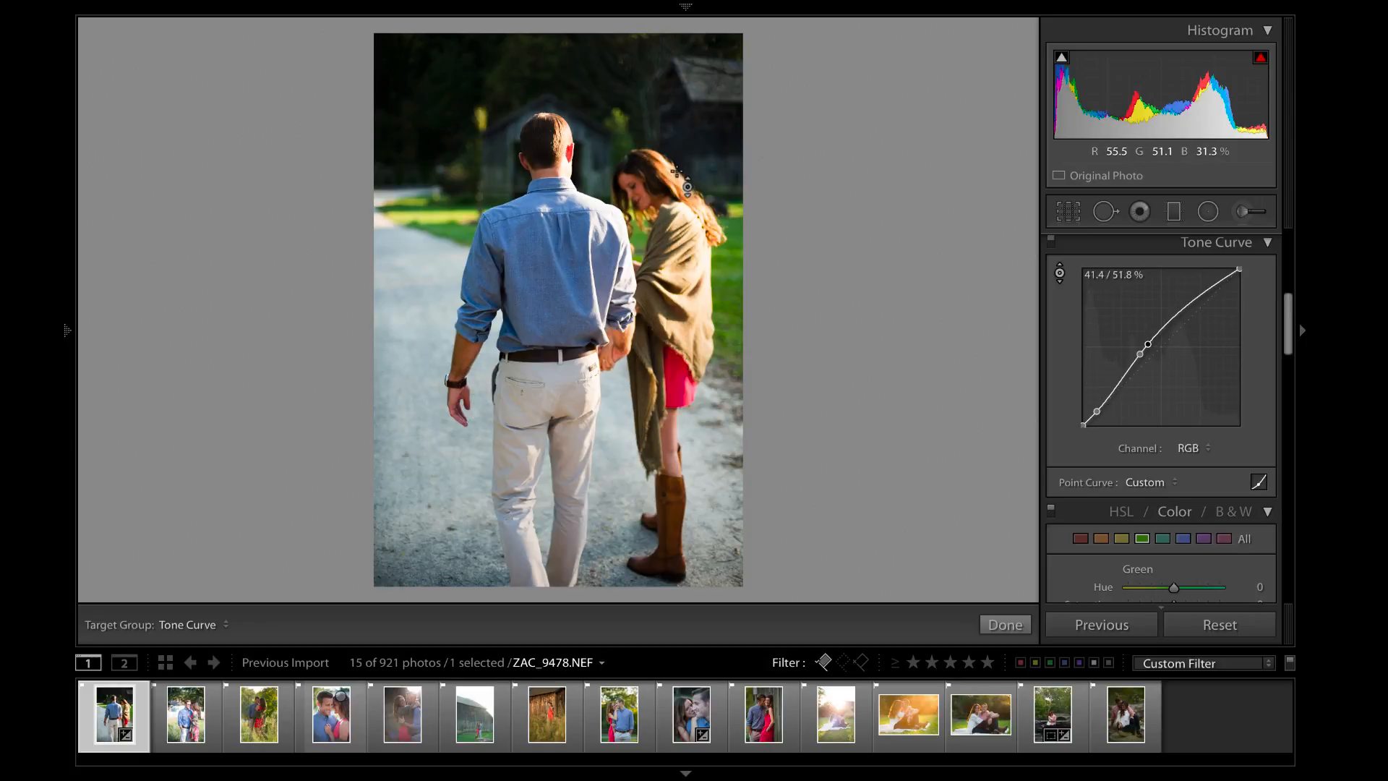
drag(675, 169, 674, 198)
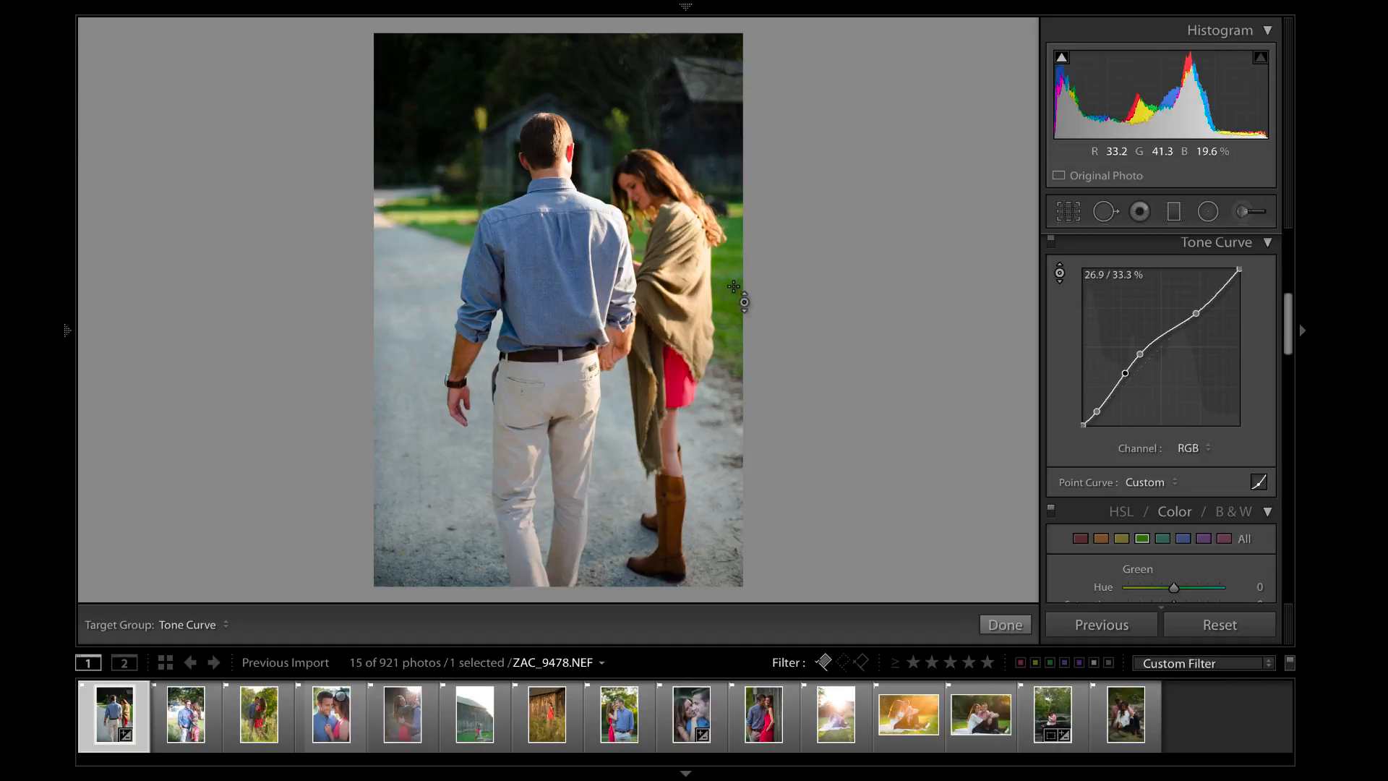
drag(745, 289, 731, 283)
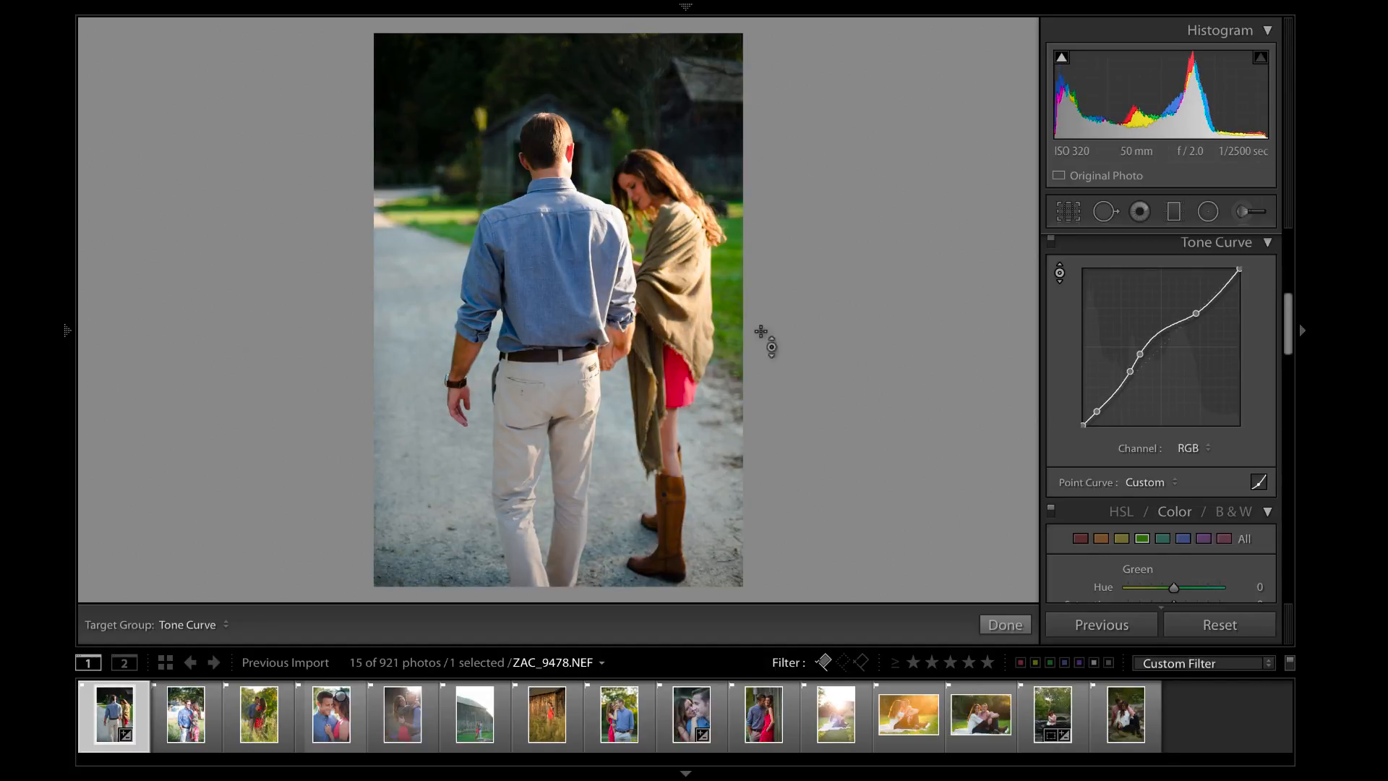
- Finish the targeted curve adjustment and raise the black point of the RGB tone curve slightly for faded blacks
click(1085, 424)
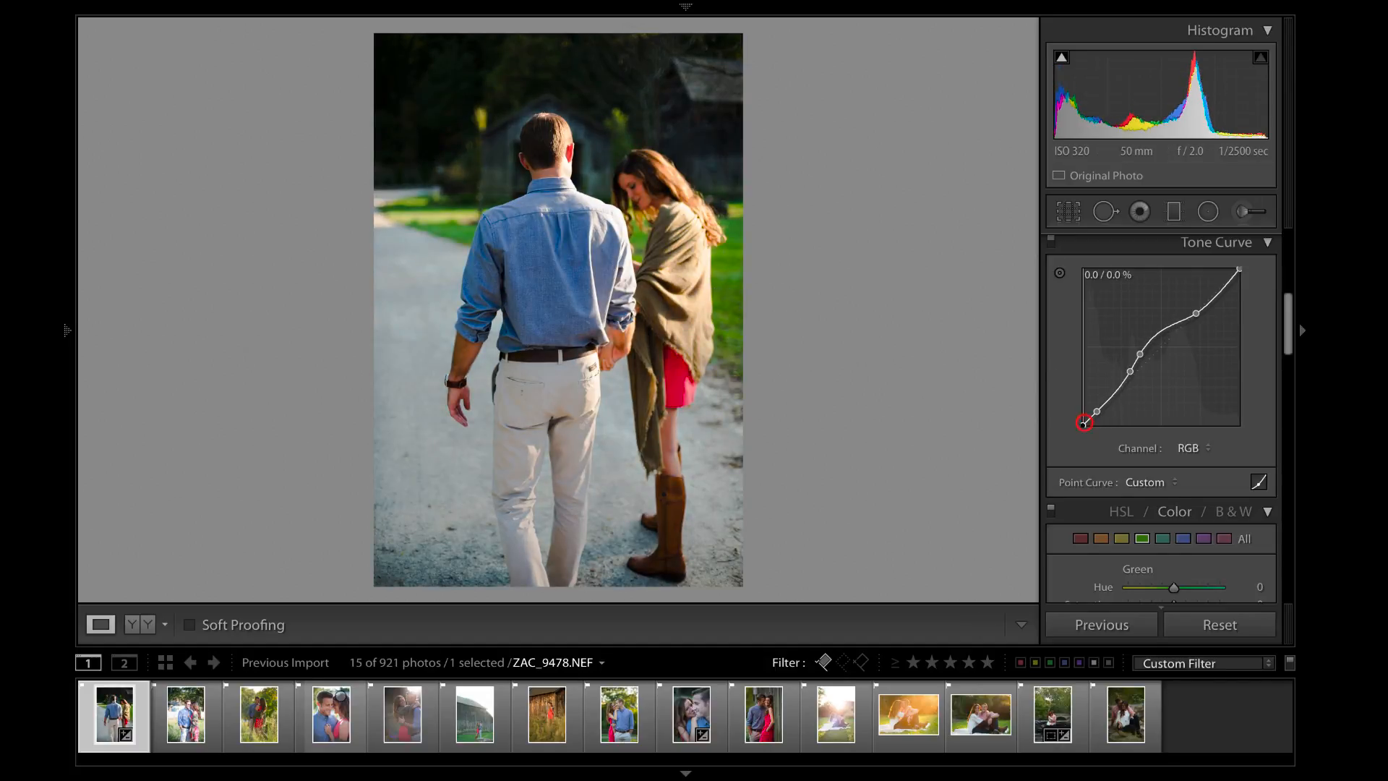
drag(1084, 425, 1083, 417)
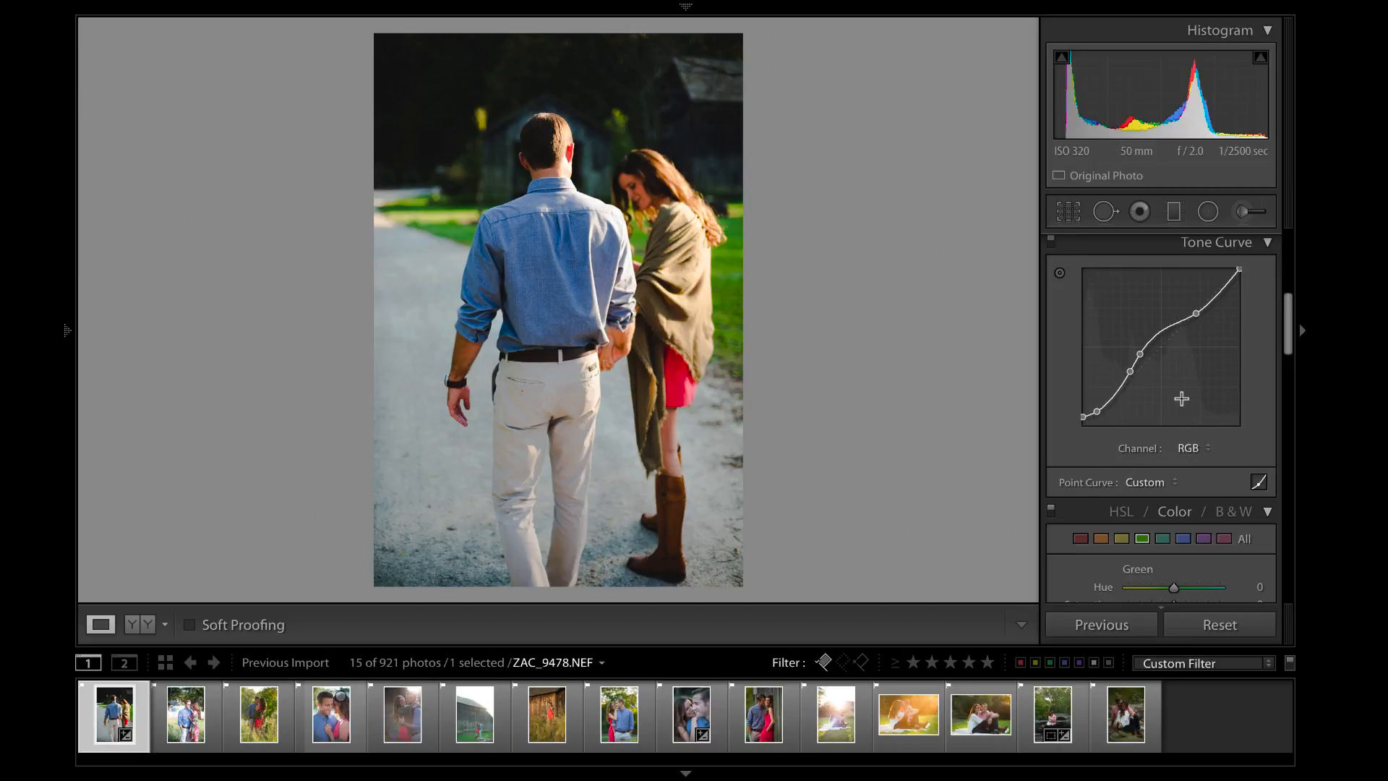
- Undo the tone curve edits back to the Linear point curve
key(ctrl+z)
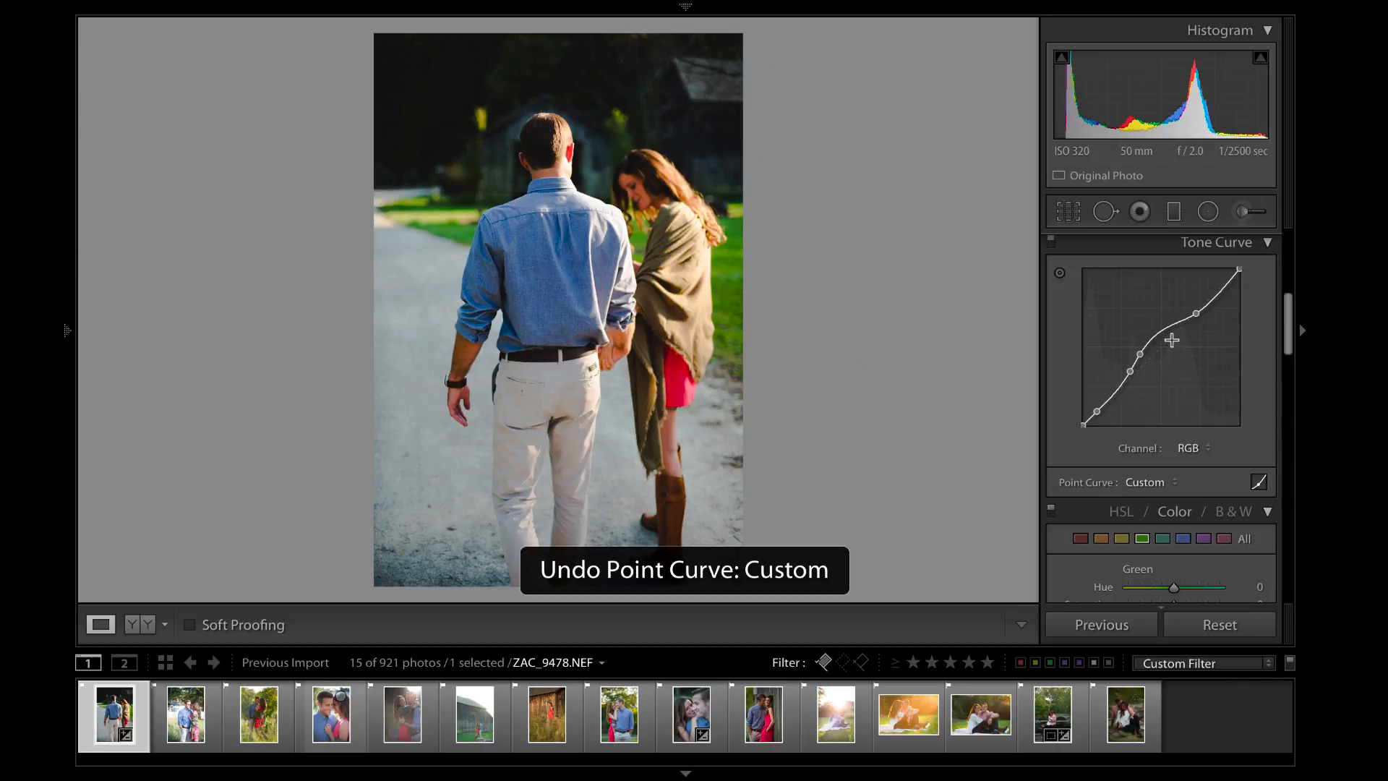
key(ctrl+z)
key(ctrl+z)
key(ctrl+z)
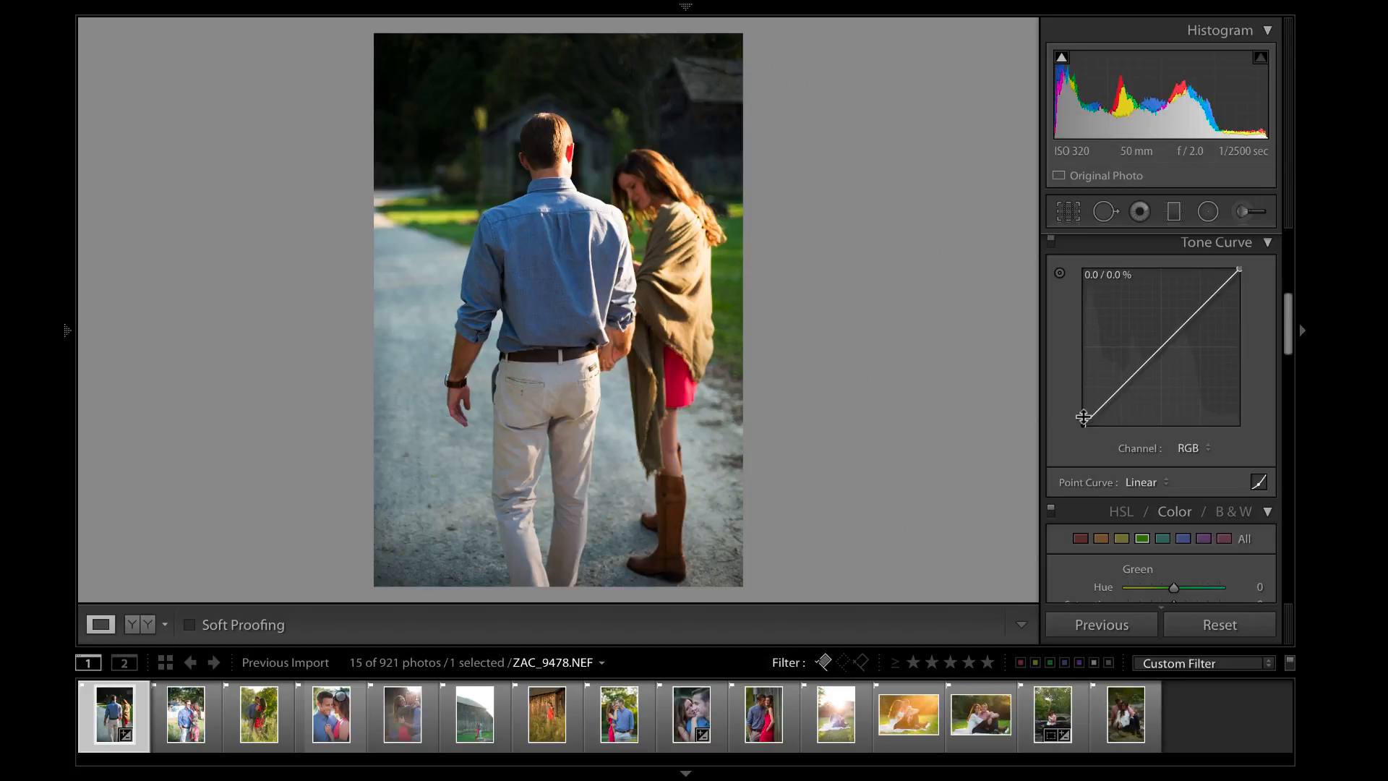
- Anchor the RGB tone curve at its quarter, middle and three-quarter points and raise the black point slightly for faded blacks
click(1123, 383)
click(1162, 346)
click(1196, 312)
click(1163, 346)
mouse_move(1084, 423)
mouse_down()
mouse_move(1085, 408)
mouse_move(1086, 422)
mouse_up()
key(ctrl+z)
drag(1081, 427, 1083, 417)
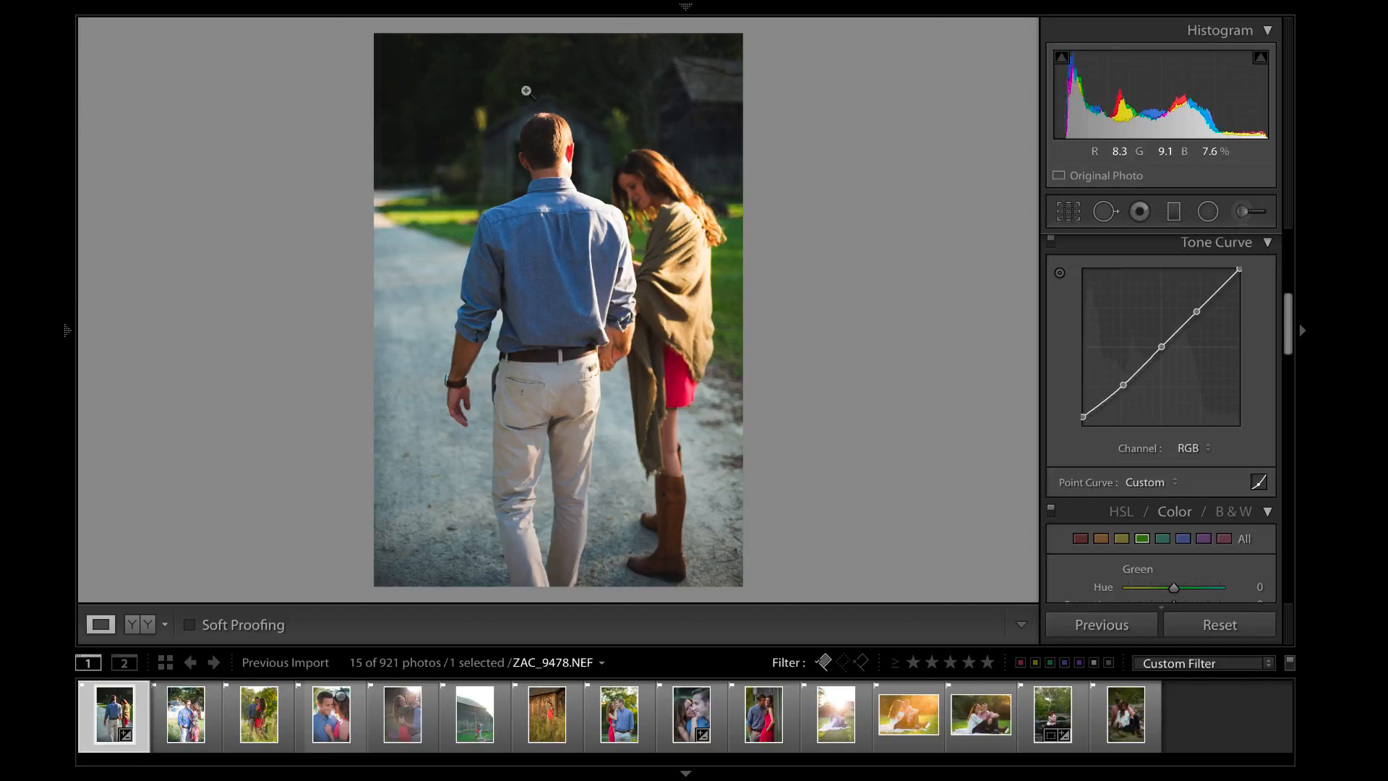
- Compare the photo with and without the raised black point by repeatedly undoing and redoing the curve edit, ending with it applied
key(ctrl+z)
key(ctrl+shift+z)
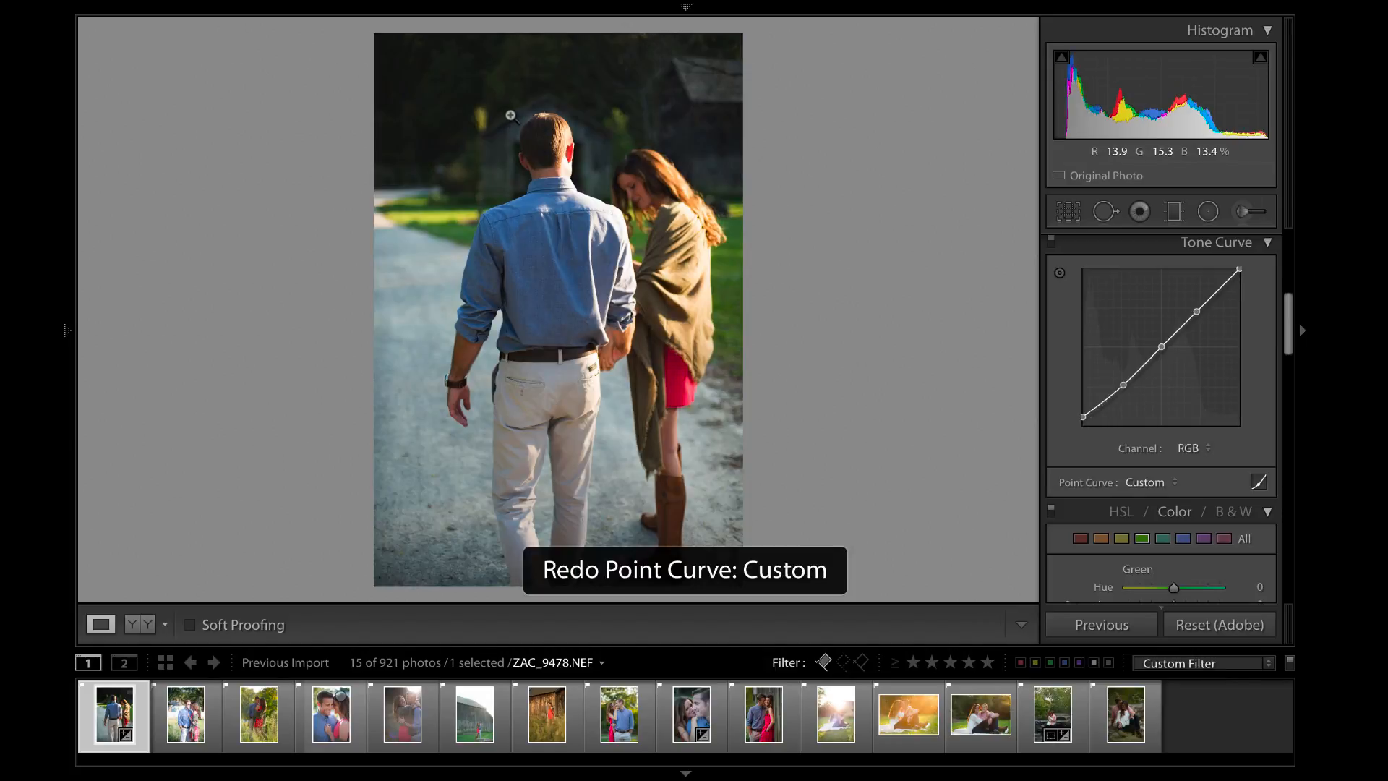
key(ctrl+z)
key(ctrl+shift+z)
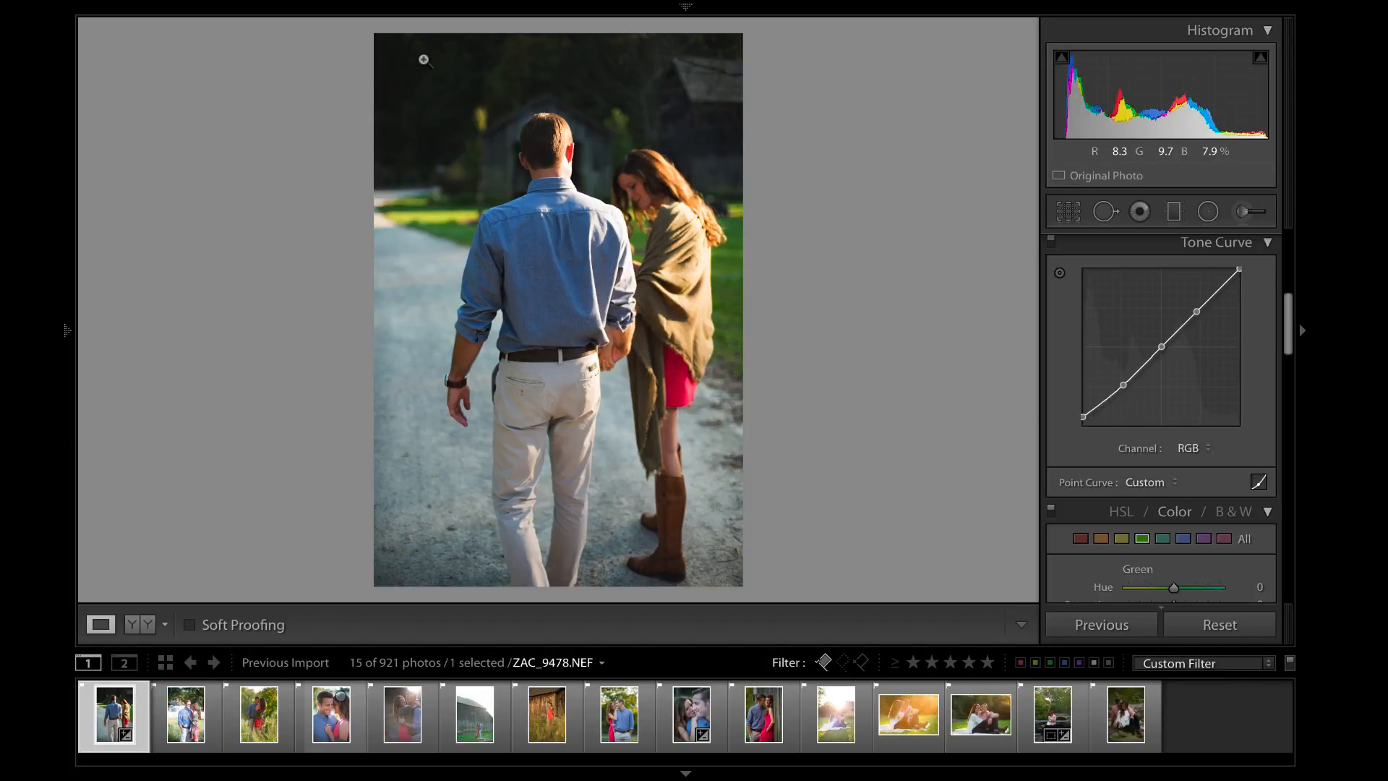
key(ctrl+z)
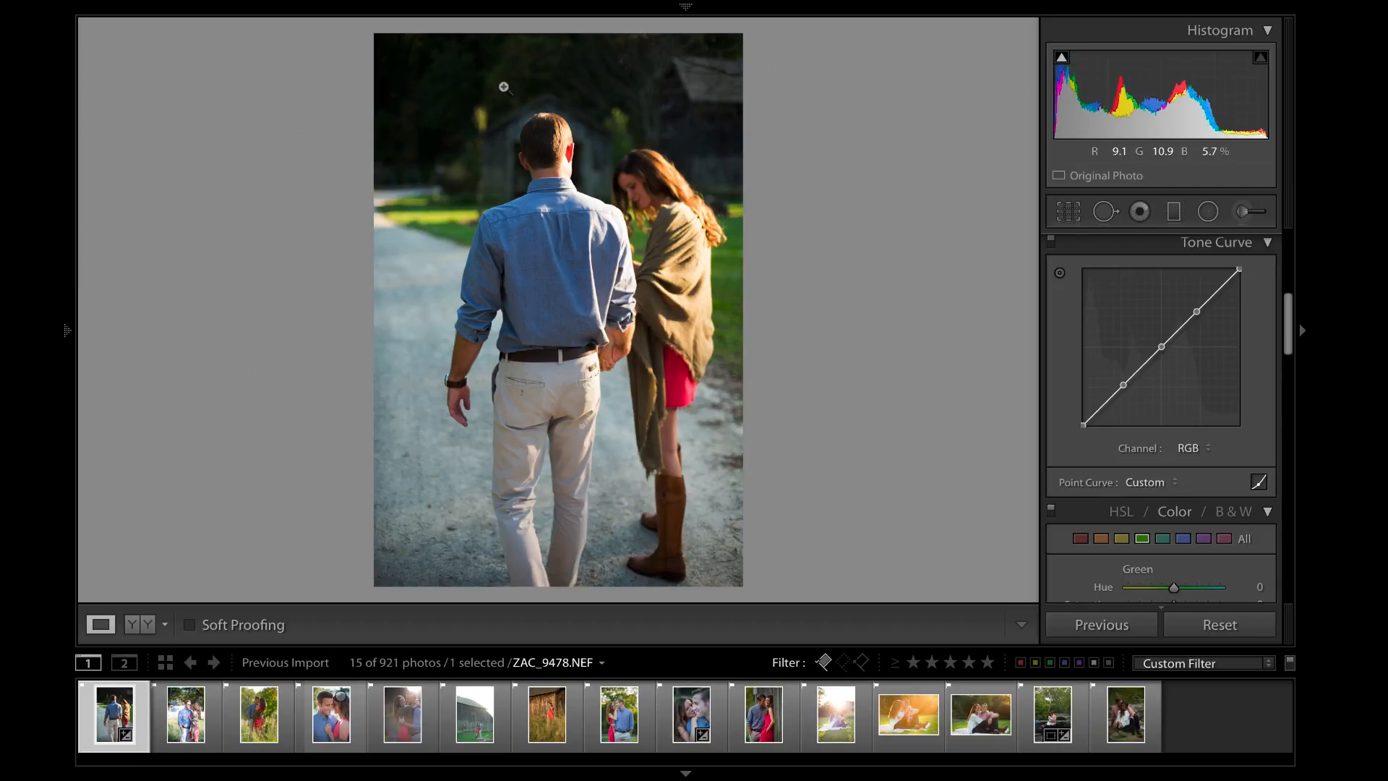
key(ctrl+y)
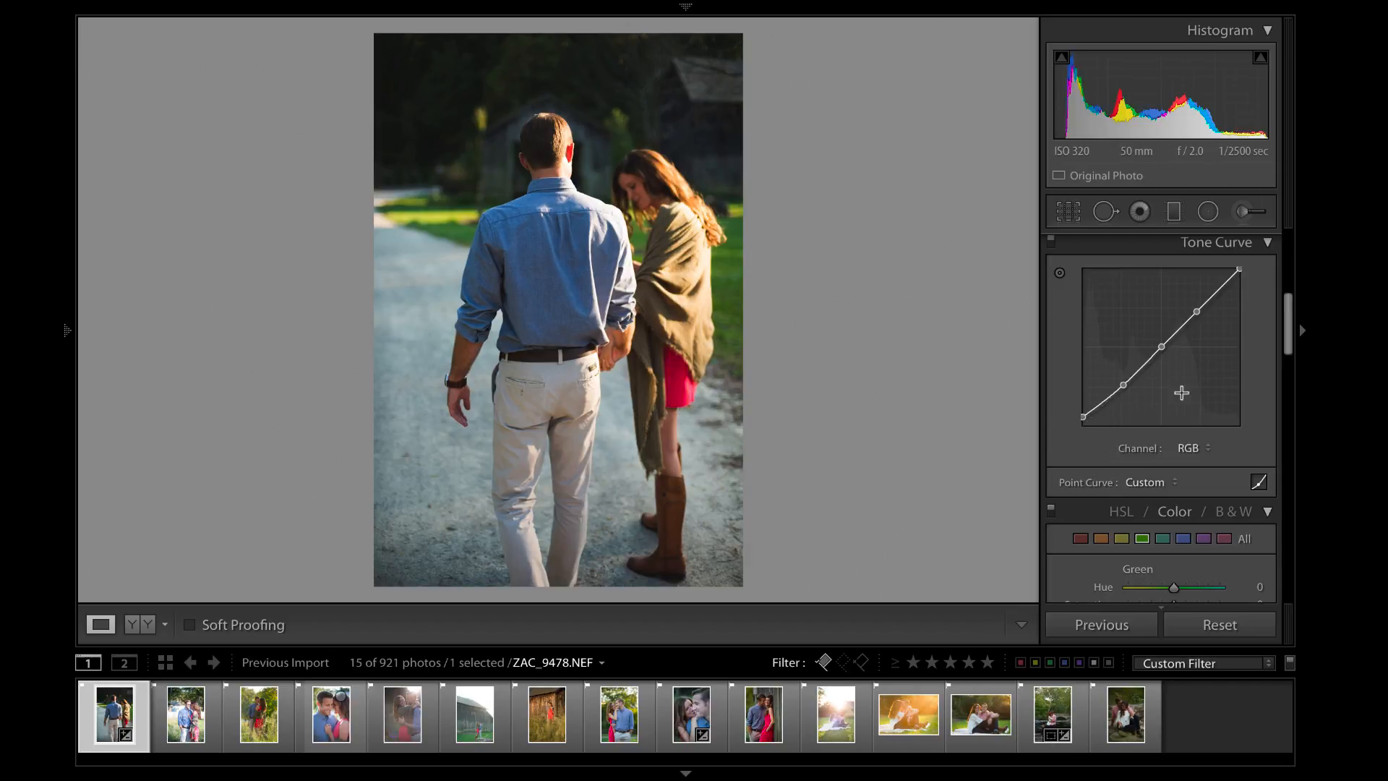
- Switch the color adjustments to the HSL hue settings
drag(1293, 329, 1296, 372)
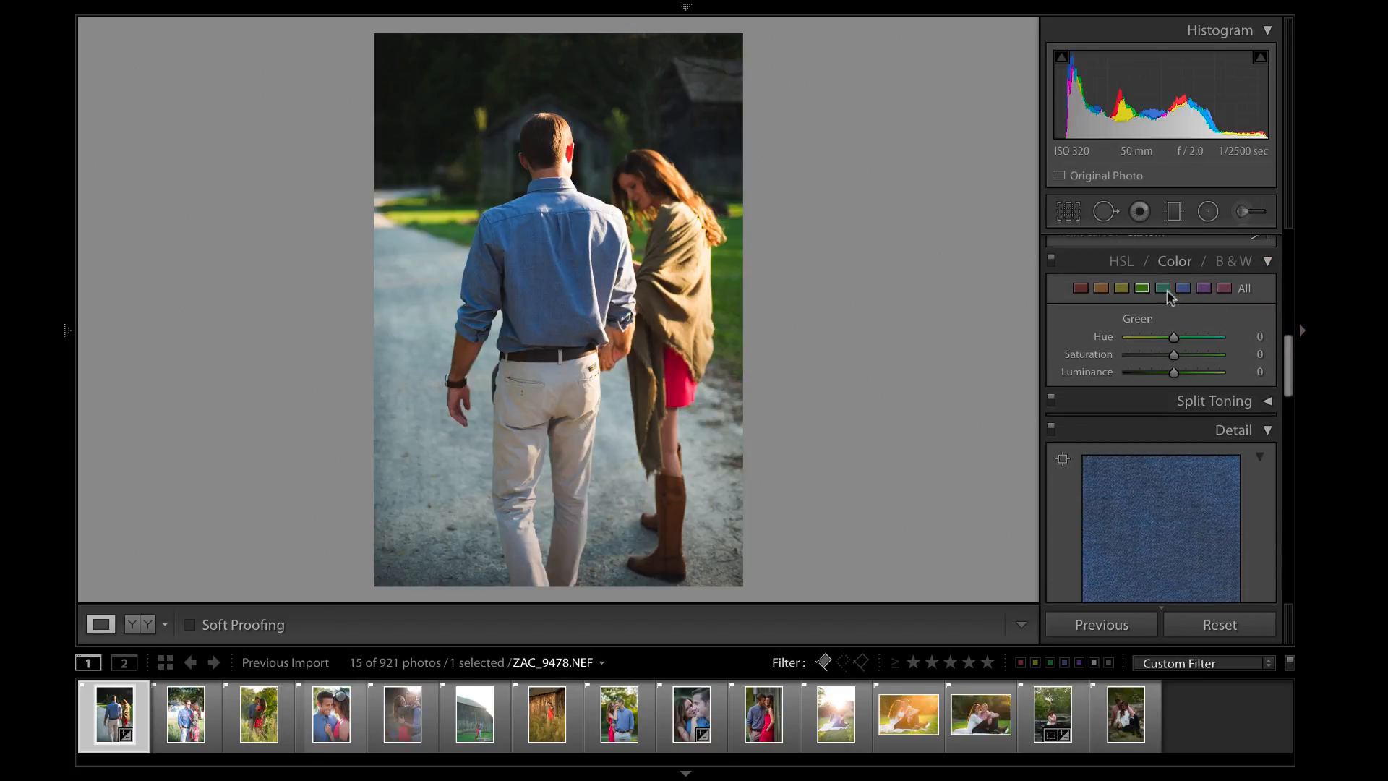
click(1122, 263)
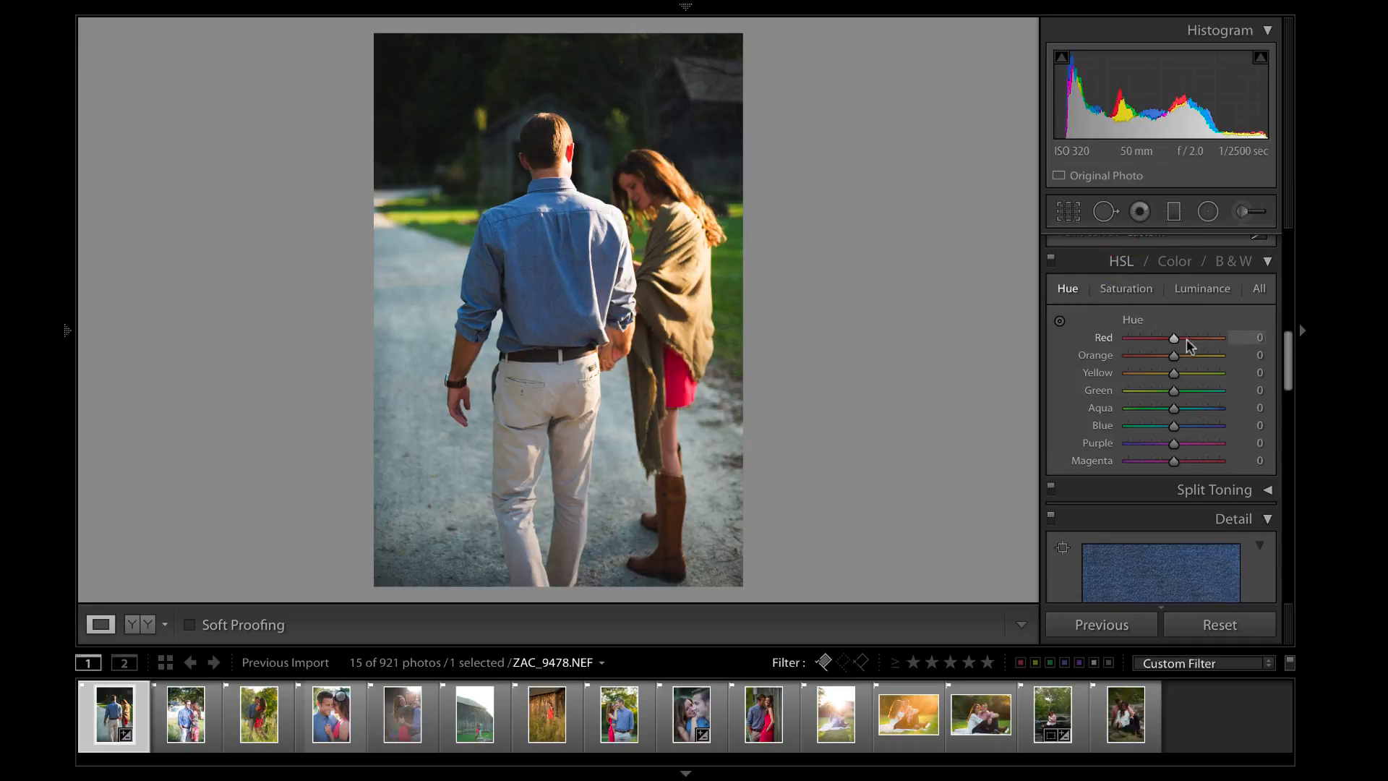
- Try hue shifts of −59 for Yellow, +48 and −39 for Blue, and −100 for Orange
click(1149, 351)
drag(1202, 371, 1152, 383)
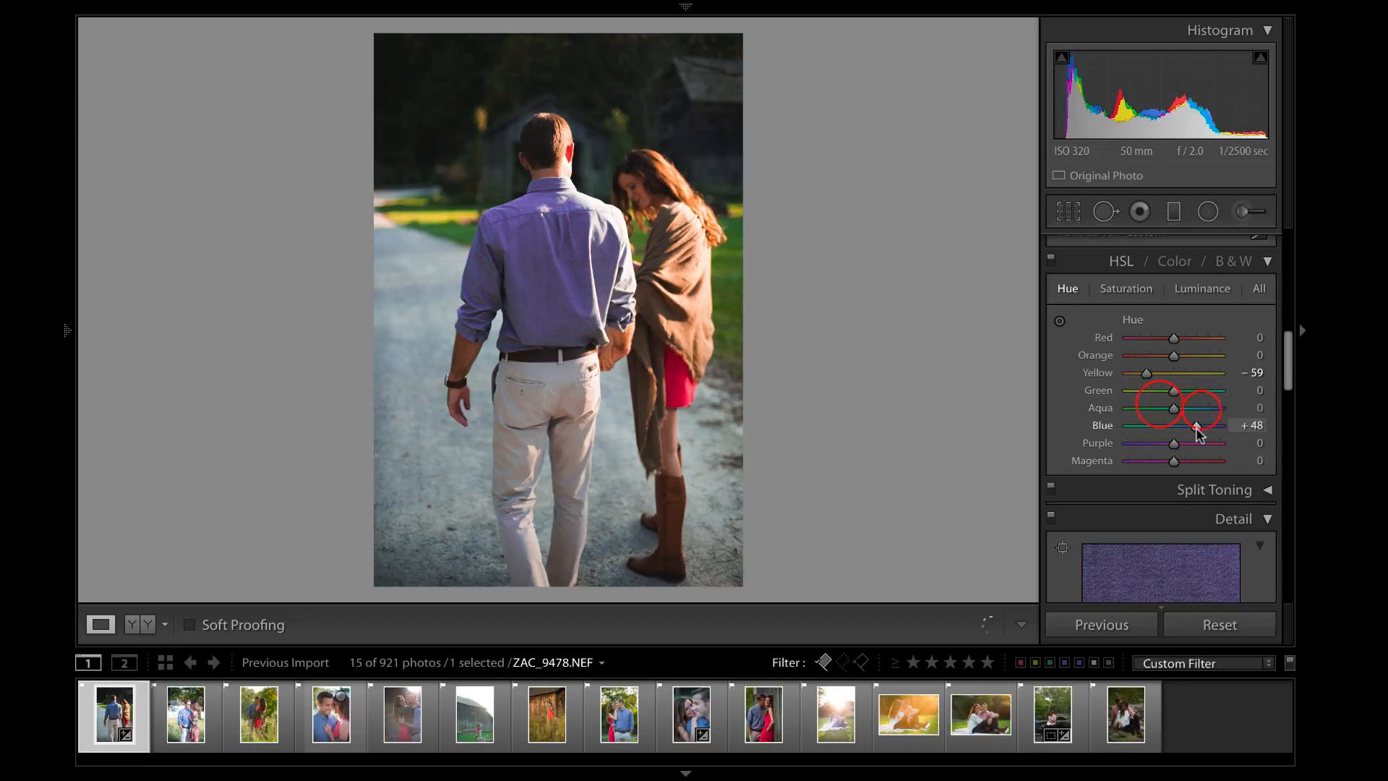
drag(1193, 425, 1151, 425)
click(1157, 425)
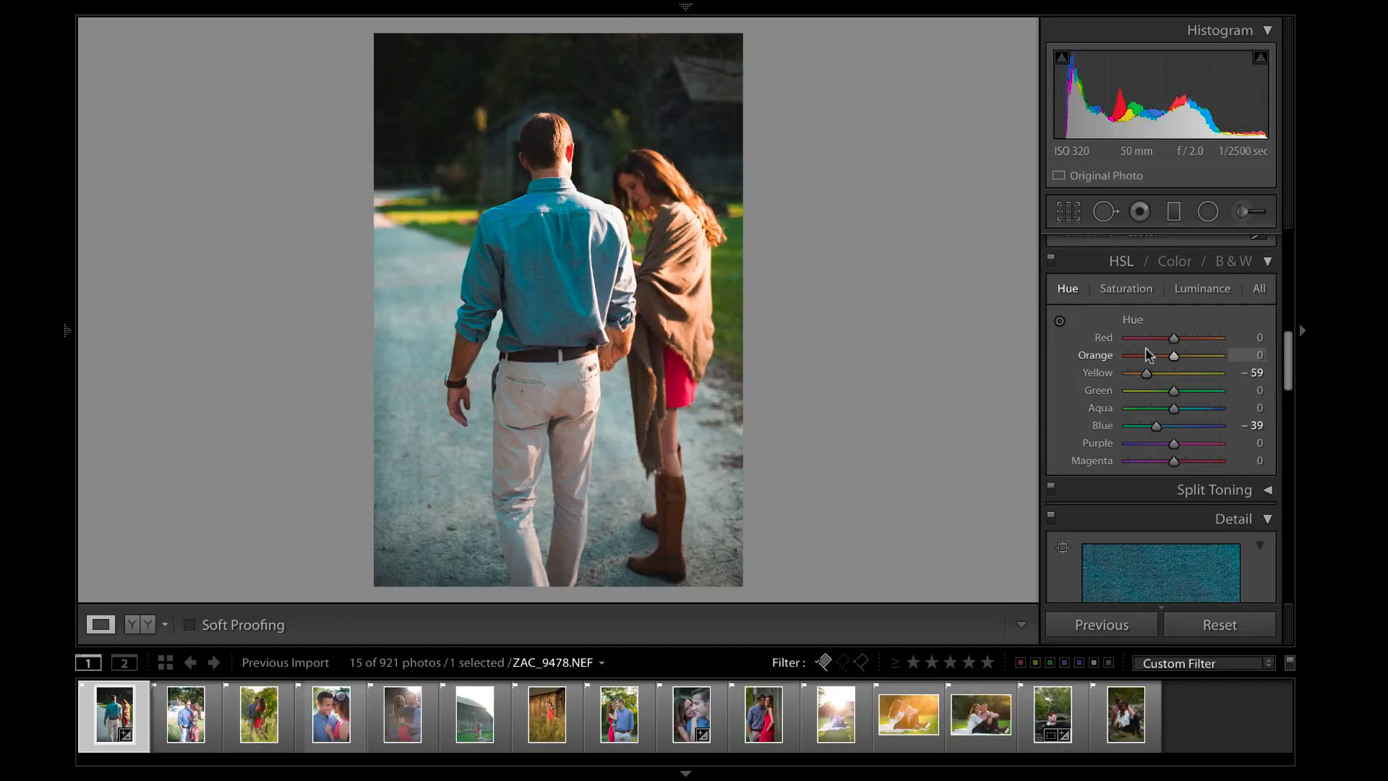
drag(1174, 355, 1128, 356)
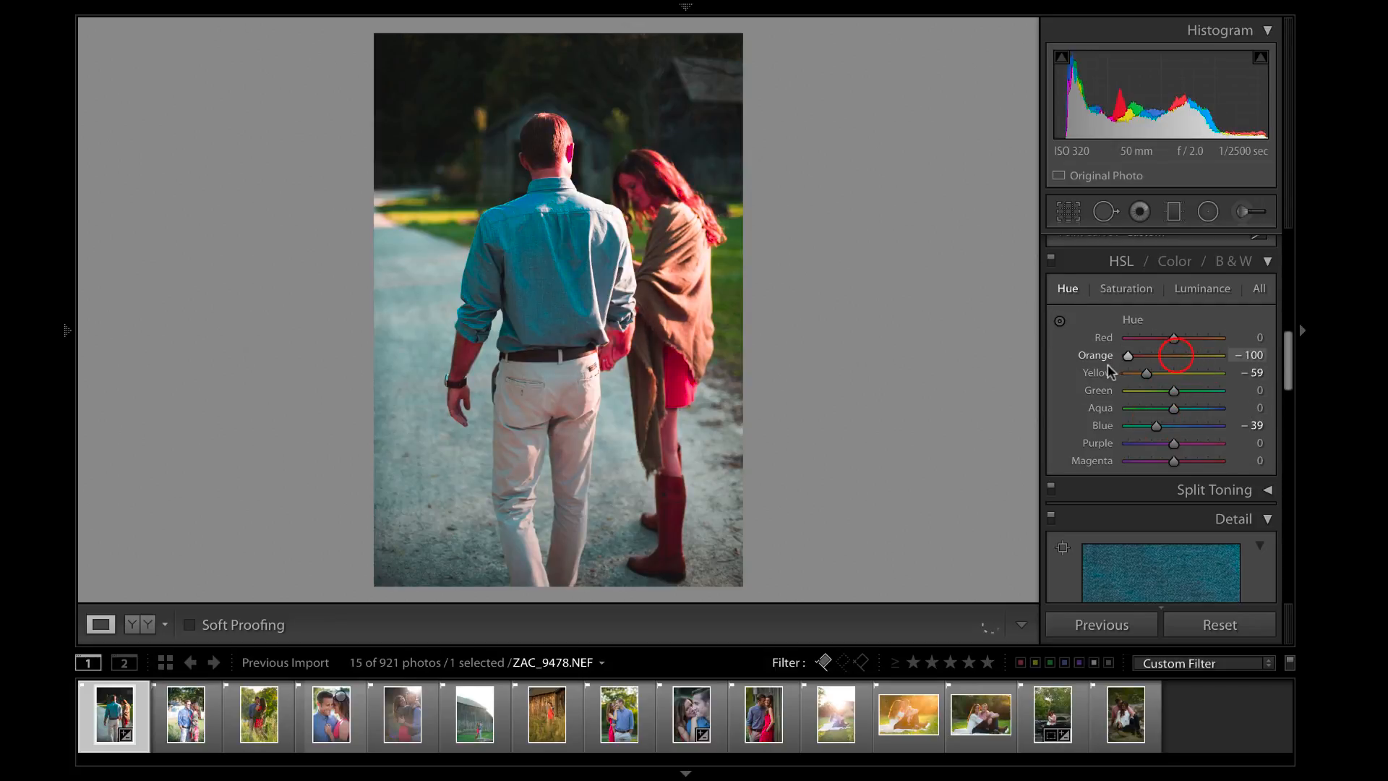
- Set the HSL hues to Orange +1, Yellow +5, Blue −28 and Aqua −17
click(1177, 355)
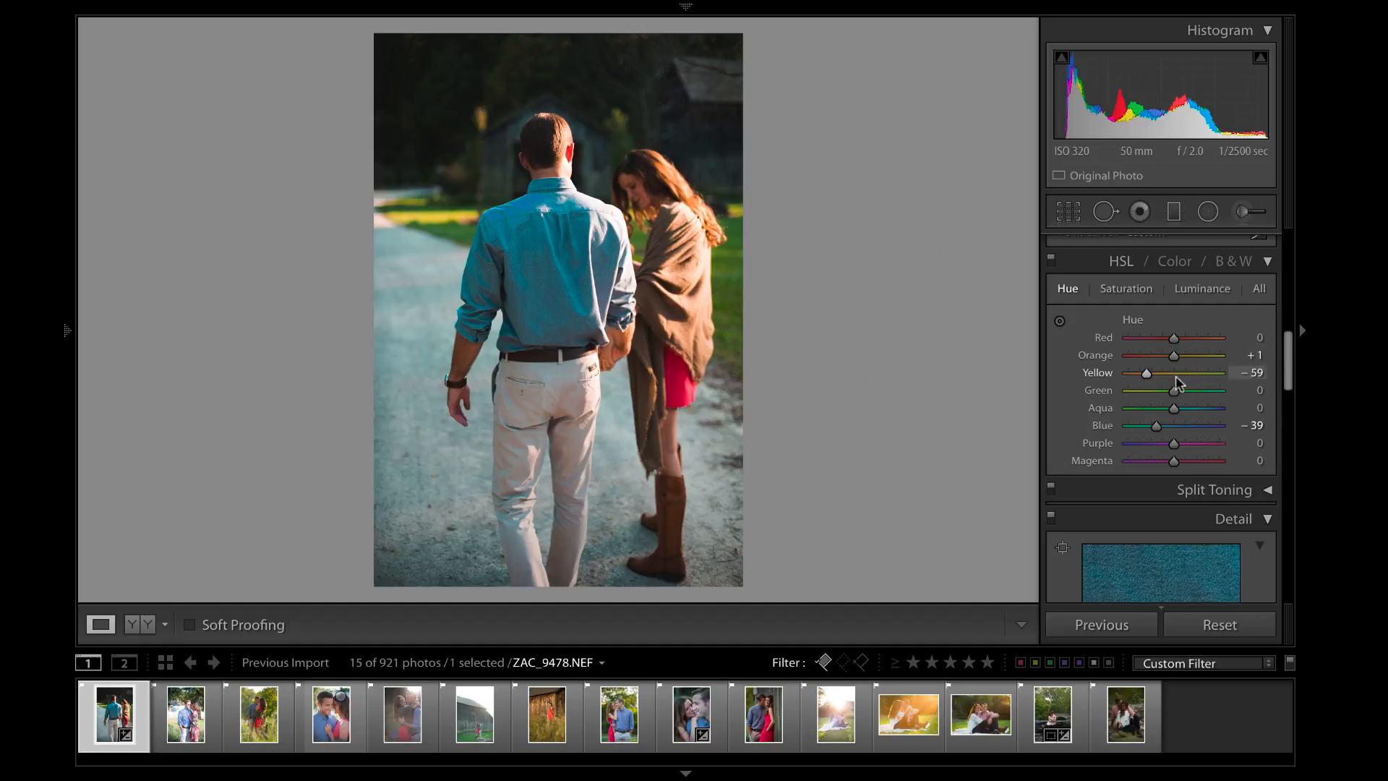
click(1176, 373)
click(1173, 426)
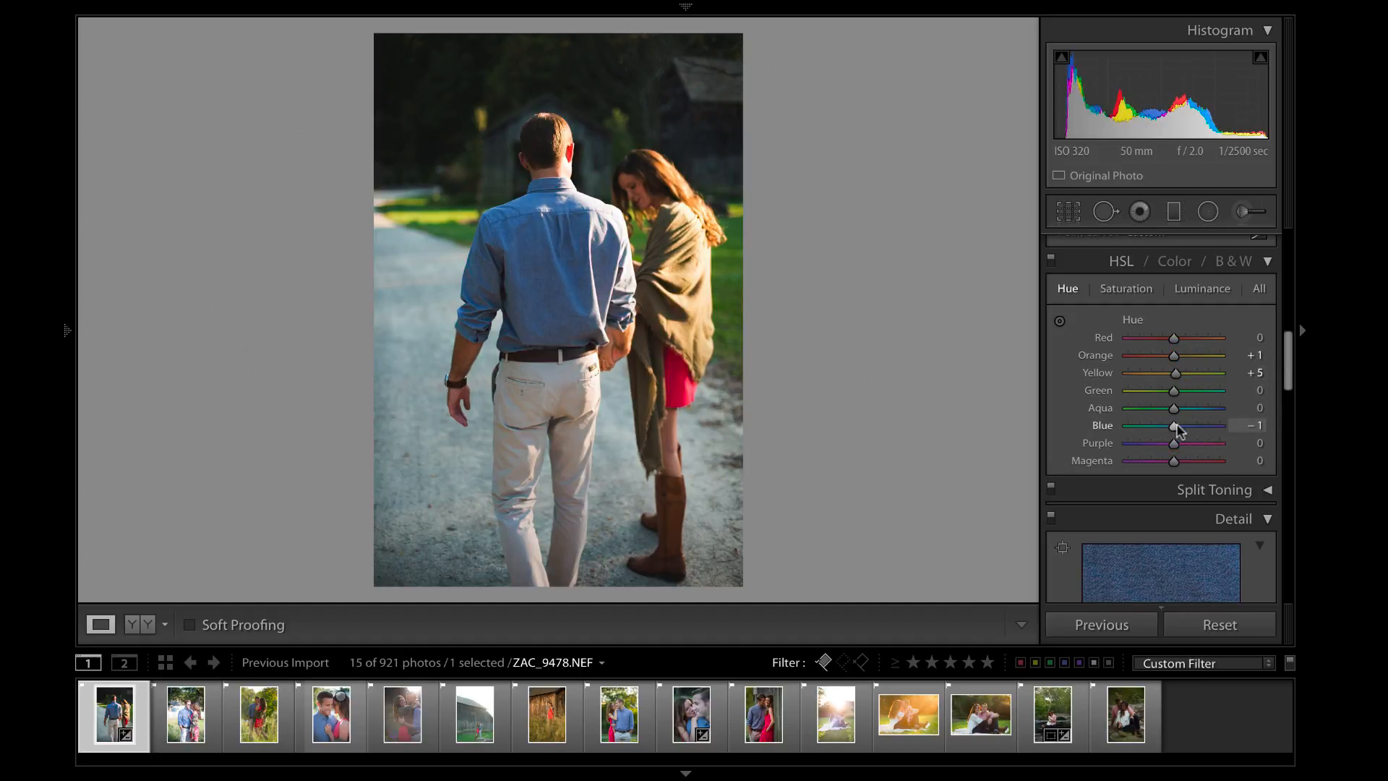
drag(1176, 426, 1165, 433)
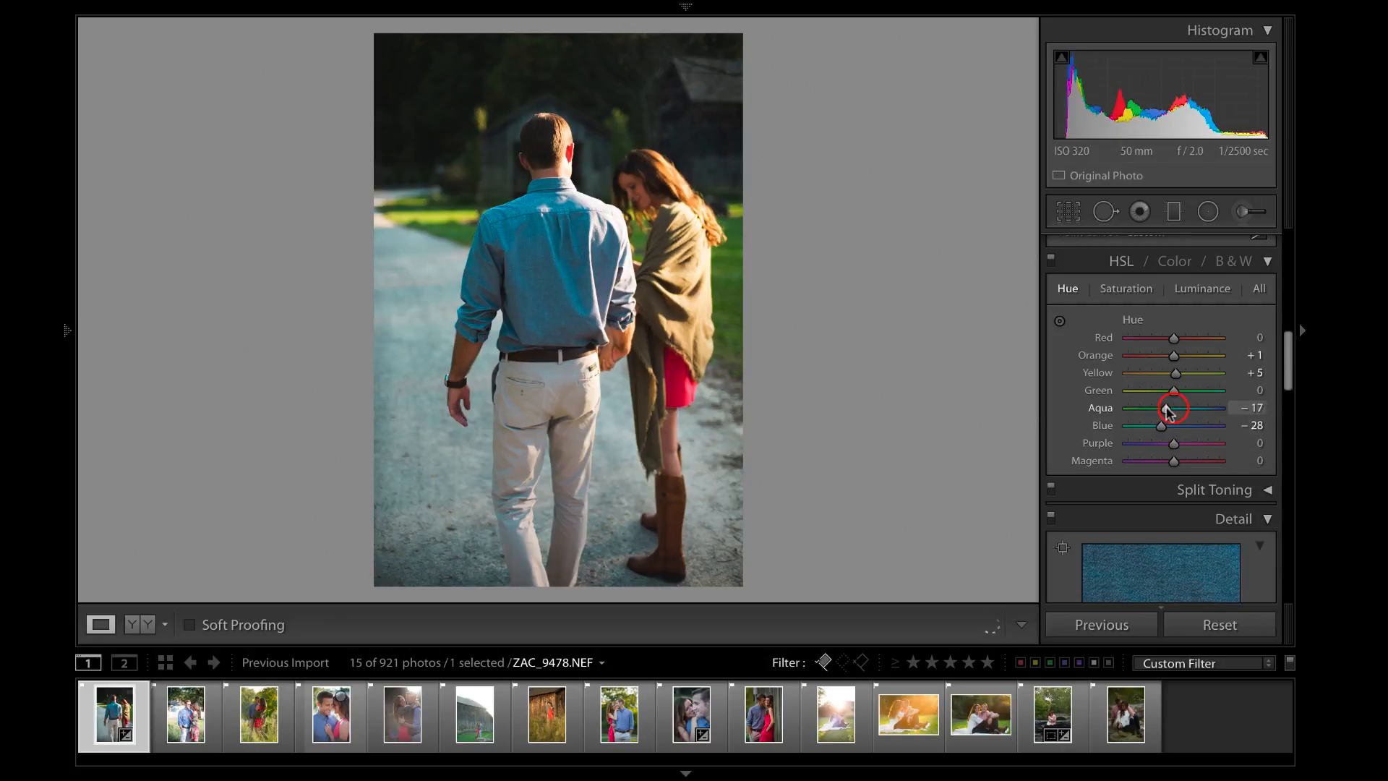
- Try isolating the reds with Red saturation at −19 and every other HSL color's saturation at −100
click(1134, 288)
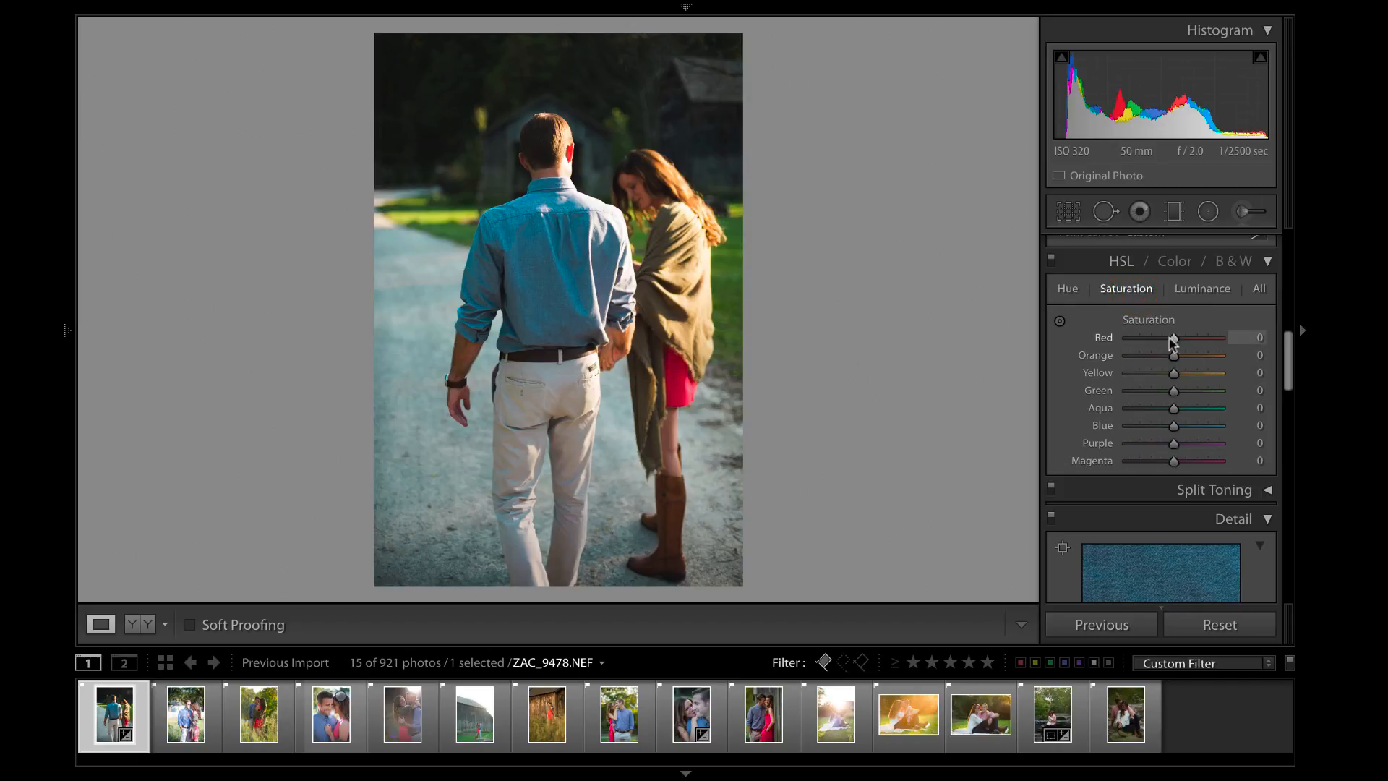
mouse_move(1173, 340)
mouse_down()
mouse_move(1157, 340)
mouse_move(1176, 345)
mouse_up()
drag(1162, 337, 1170, 340)
drag(1169, 336, 1128, 373)
click(1128, 391)
click(1128, 408)
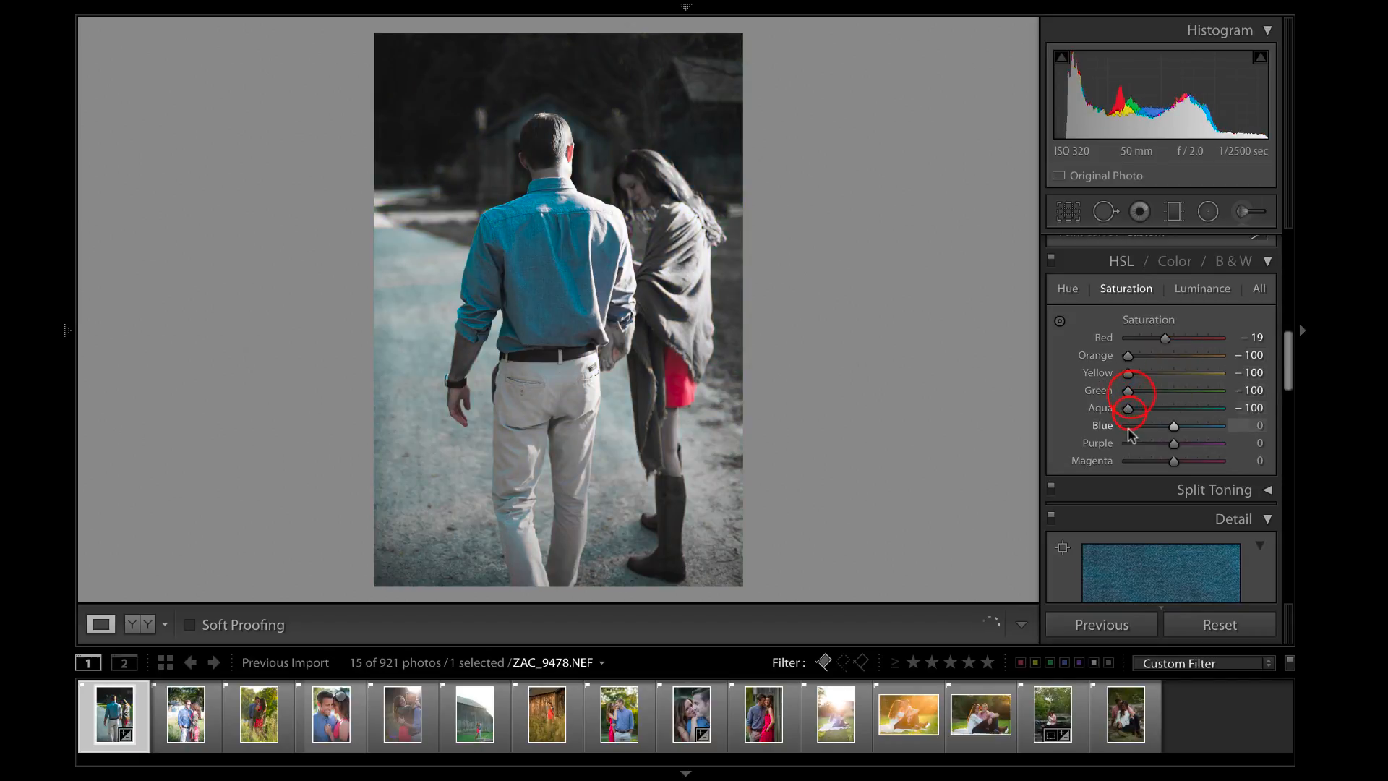
click(1129, 426)
click(1129, 443)
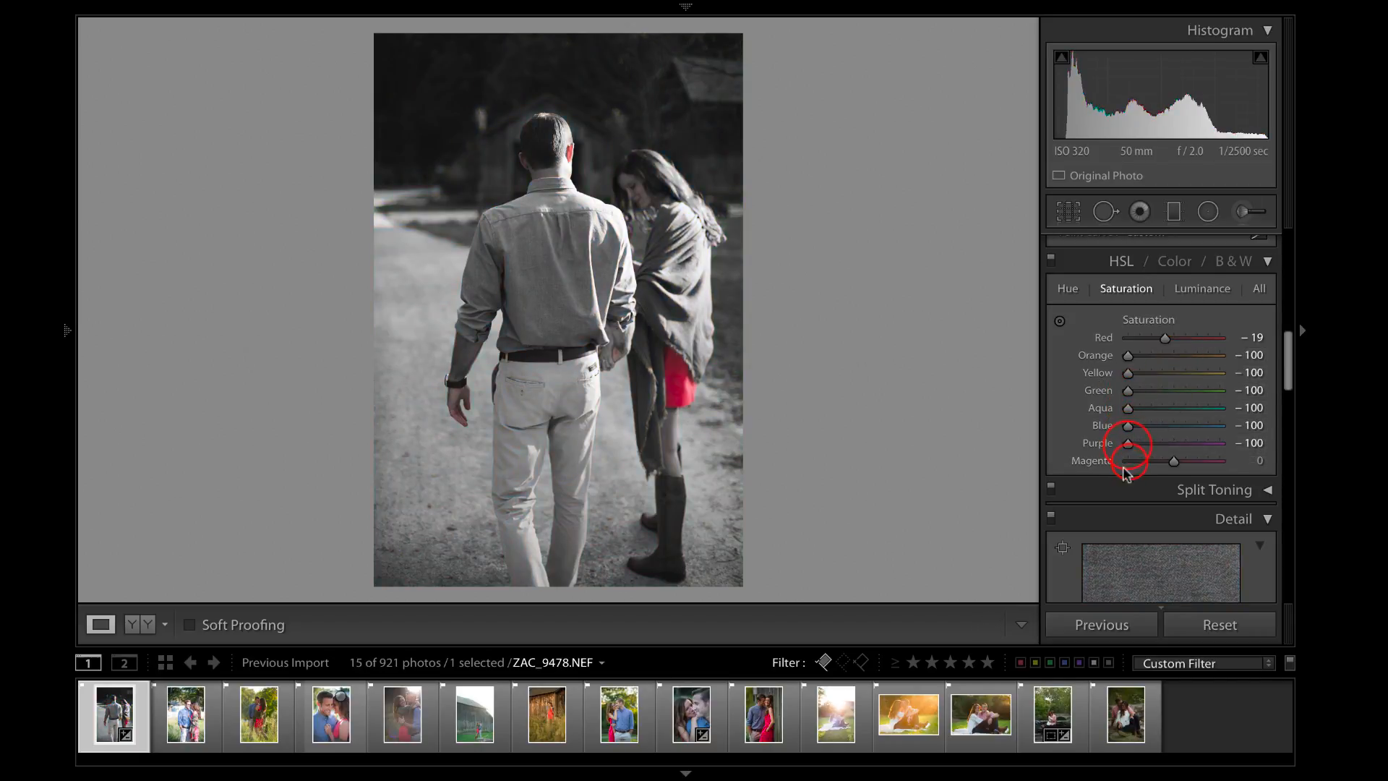
click(1128, 461)
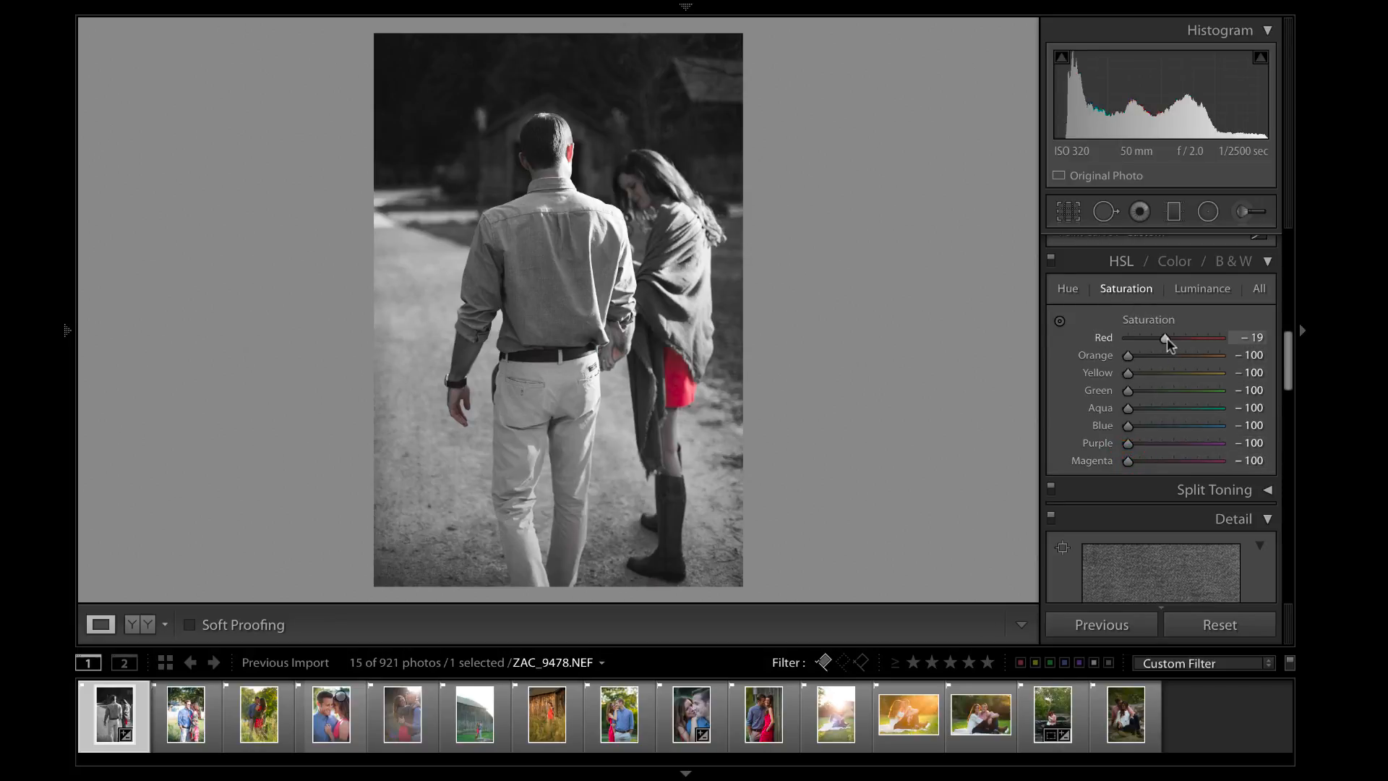
- Set saturation to Red −32, Orange −9, Yellow −5, Green −22, Aqua +5, Blue −6, Purple +14 and Magenta +3, and adjust Red luminance
drag(1167, 337, 1222, 337)
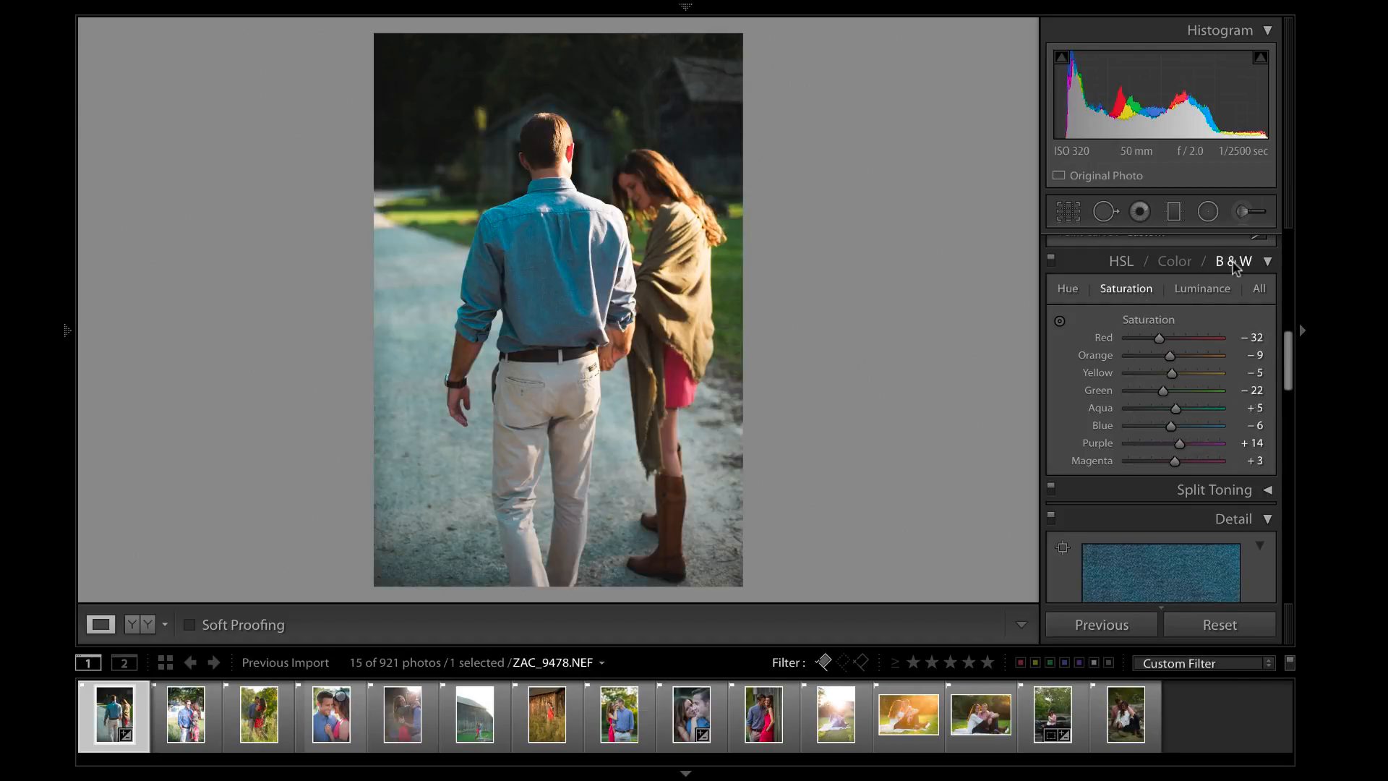
click(1208, 288)
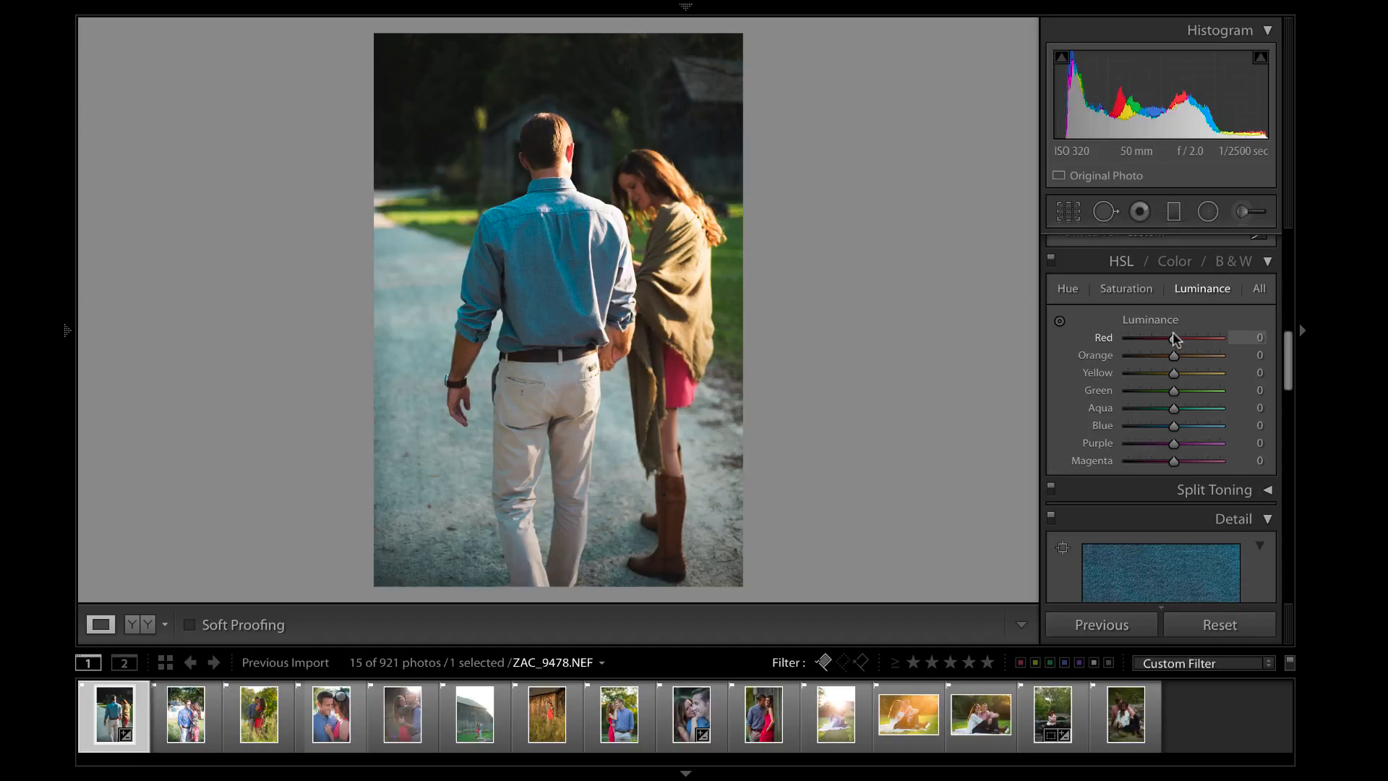
mouse_move(1174, 339)
mouse_down()
mouse_move(1158, 337)
mouse_move(1190, 340)
mouse_move(1152, 337)
mouse_move(1190, 339)
mouse_move(1194, 356)
mouse_move(1177, 357)
mouse_up()
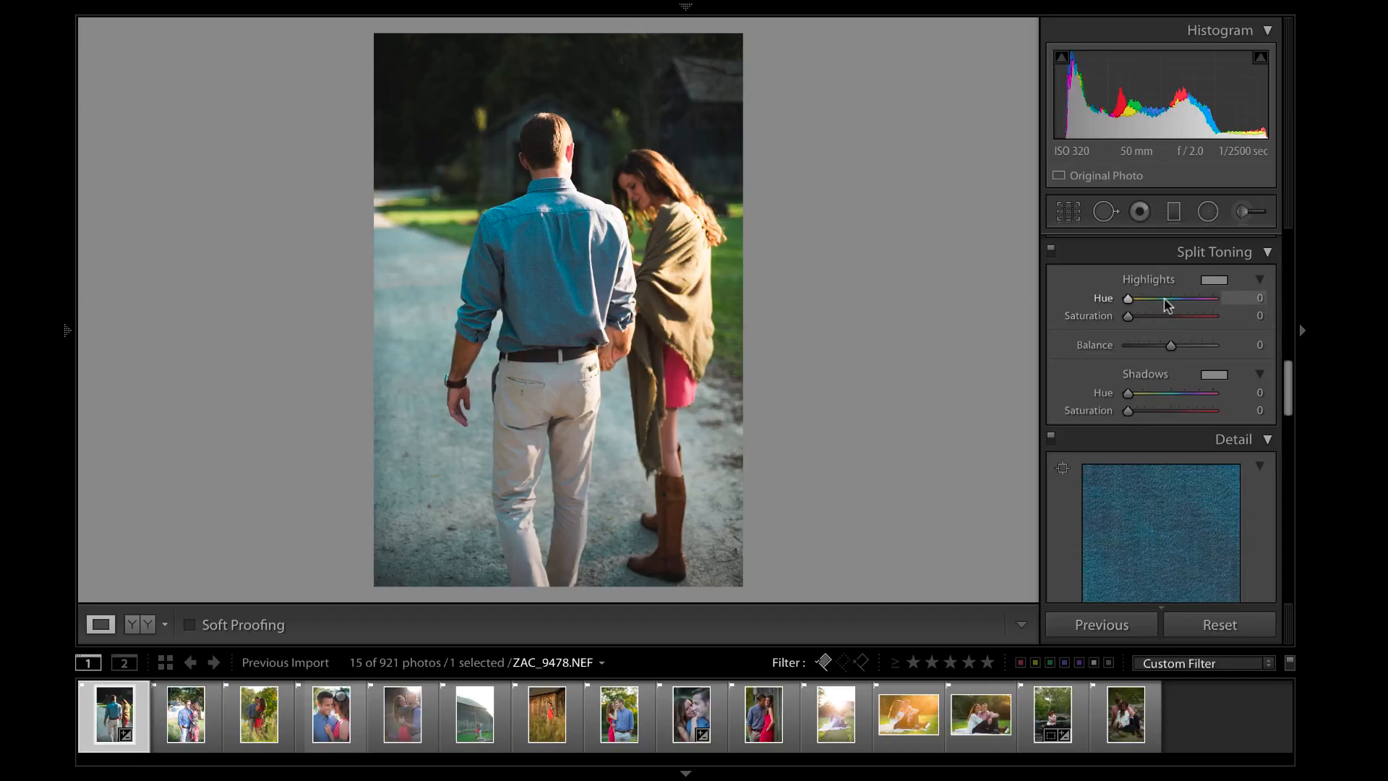
- Try split toning with highlights at hue 201, saturation 39 and shadows at hue 115, saturation 48, and undo it
drag(1170, 298, 1163, 318)
drag(1150, 393, 1169, 411)
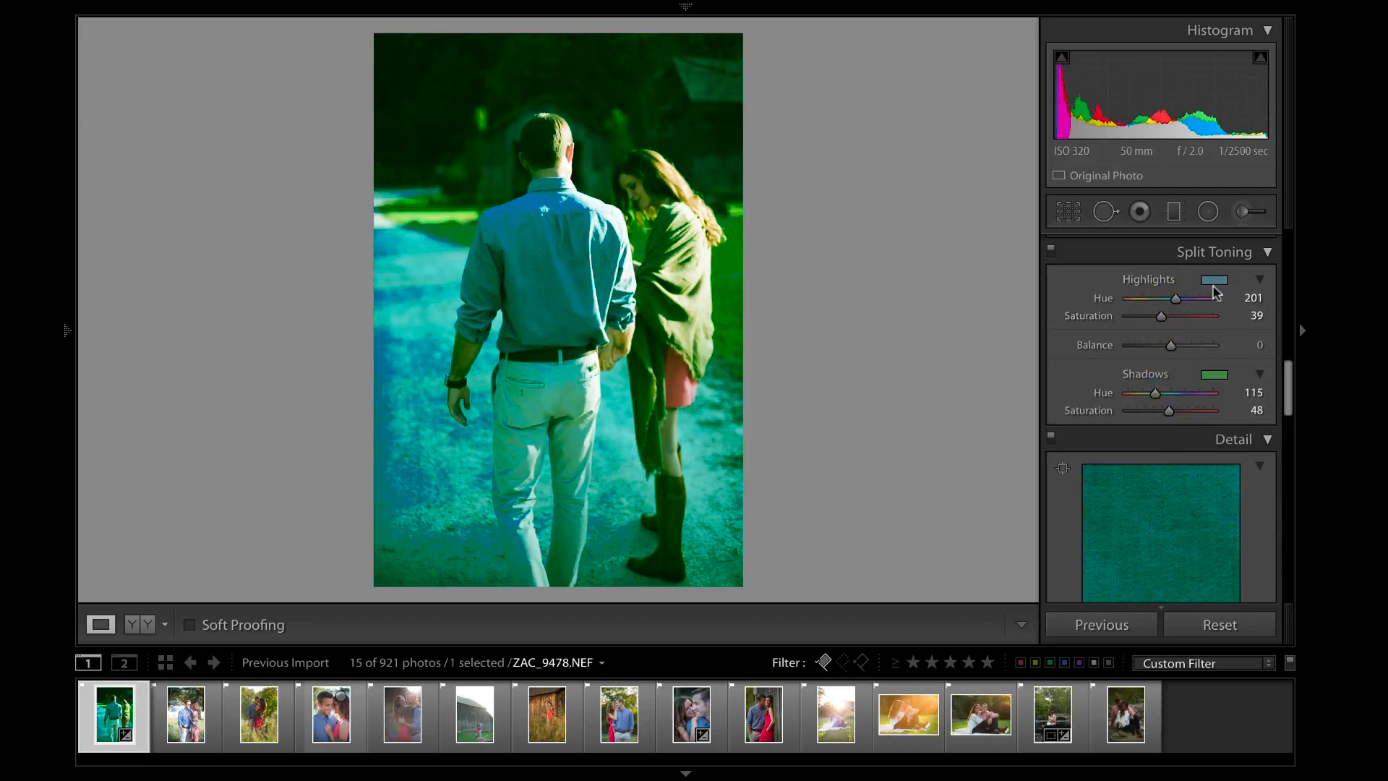
key(ctrl+z)
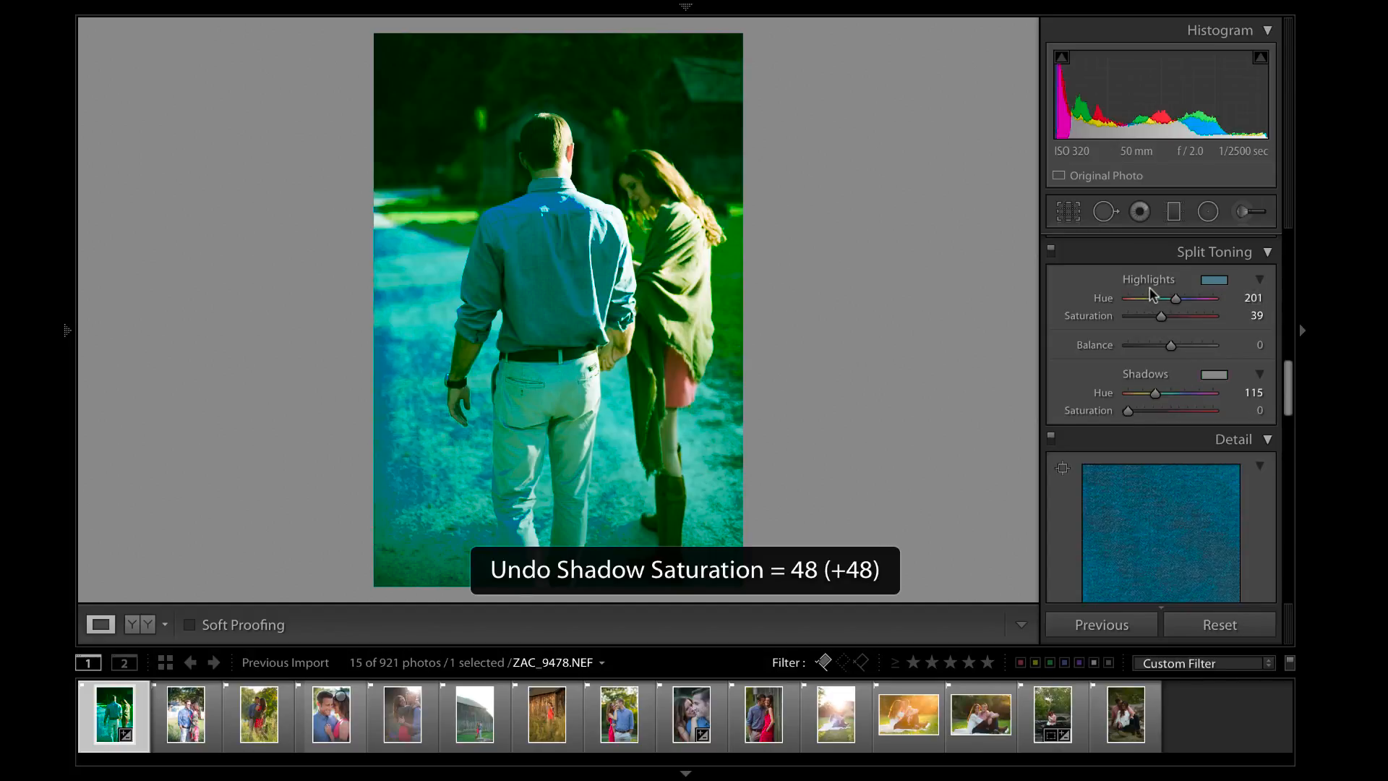
key(ctrl+z)
key(ctrl+z)
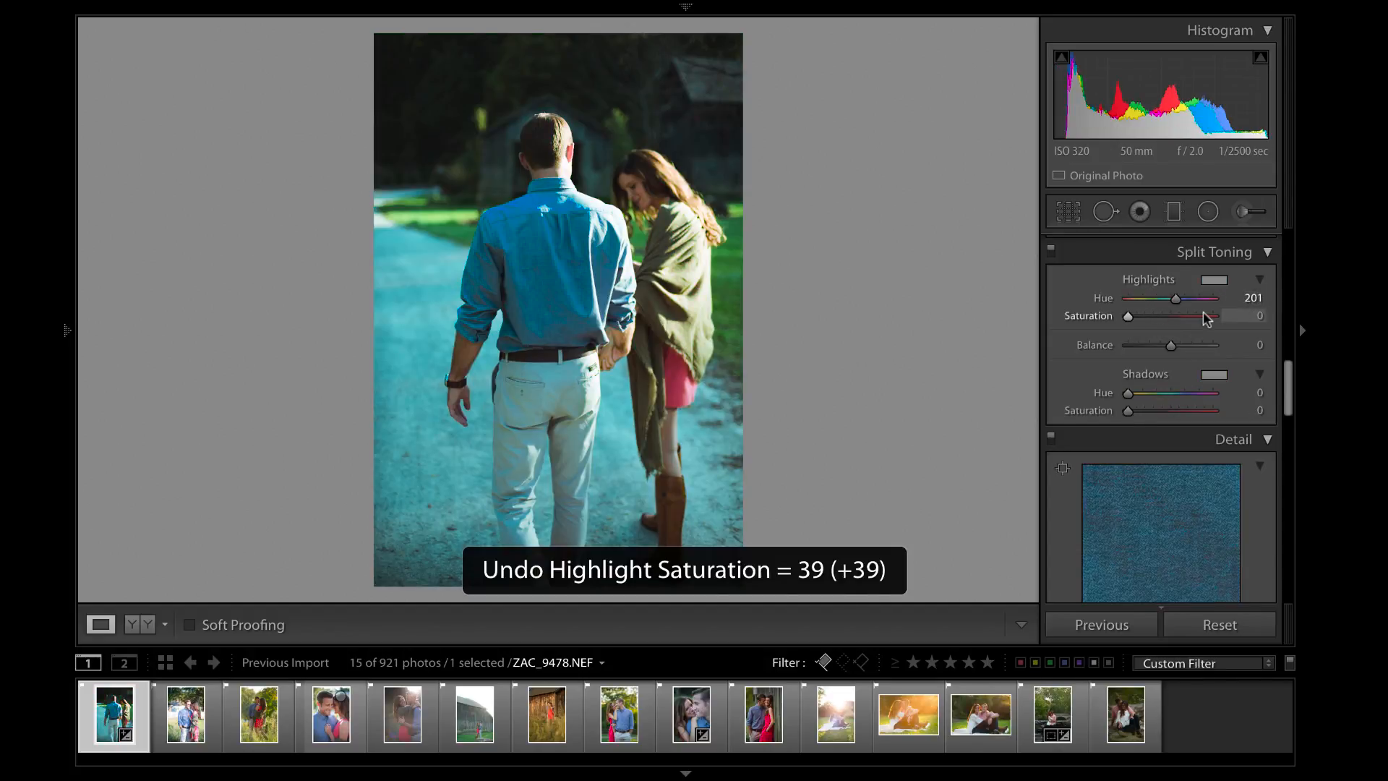
key(ctrl+z)
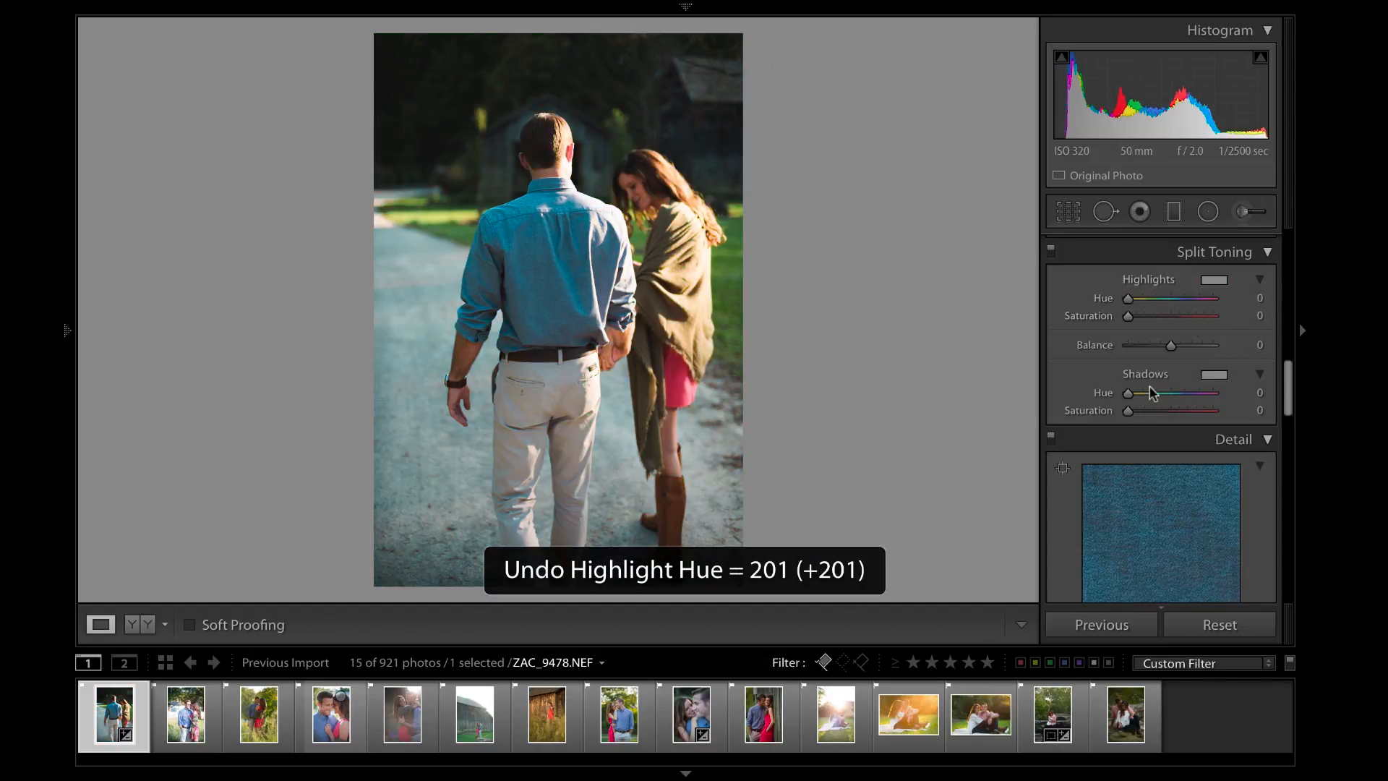
- Try different sharpening strengths in the Detail settings and set the sharpening Amount to 72
drag(1288, 373, 1289, 397)
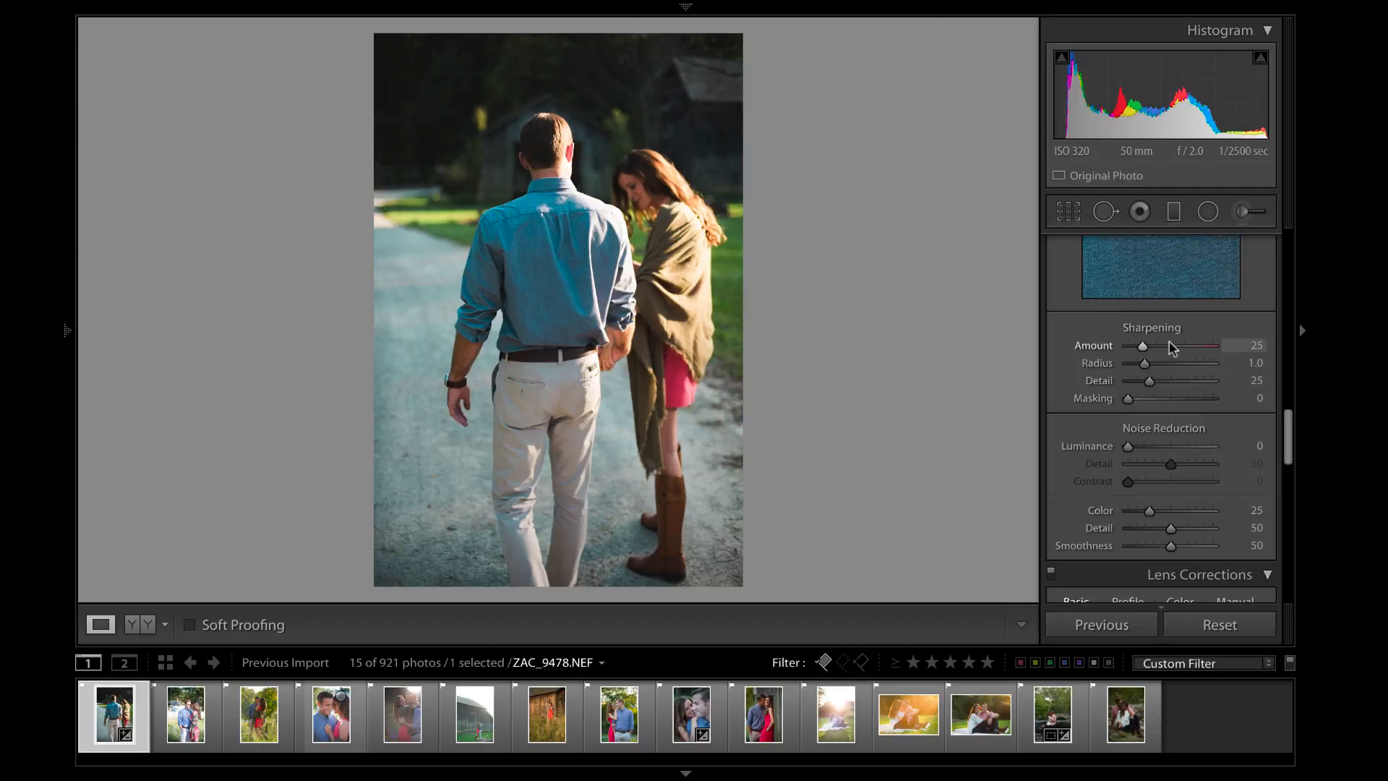
mouse_move(1165, 350)
mouse_down()
mouse_move(1220, 350)
mouse_move(1168, 350)
mouse_up()
drag(1167, 346, 1179, 350)
drag(1212, 348, 1162, 344)
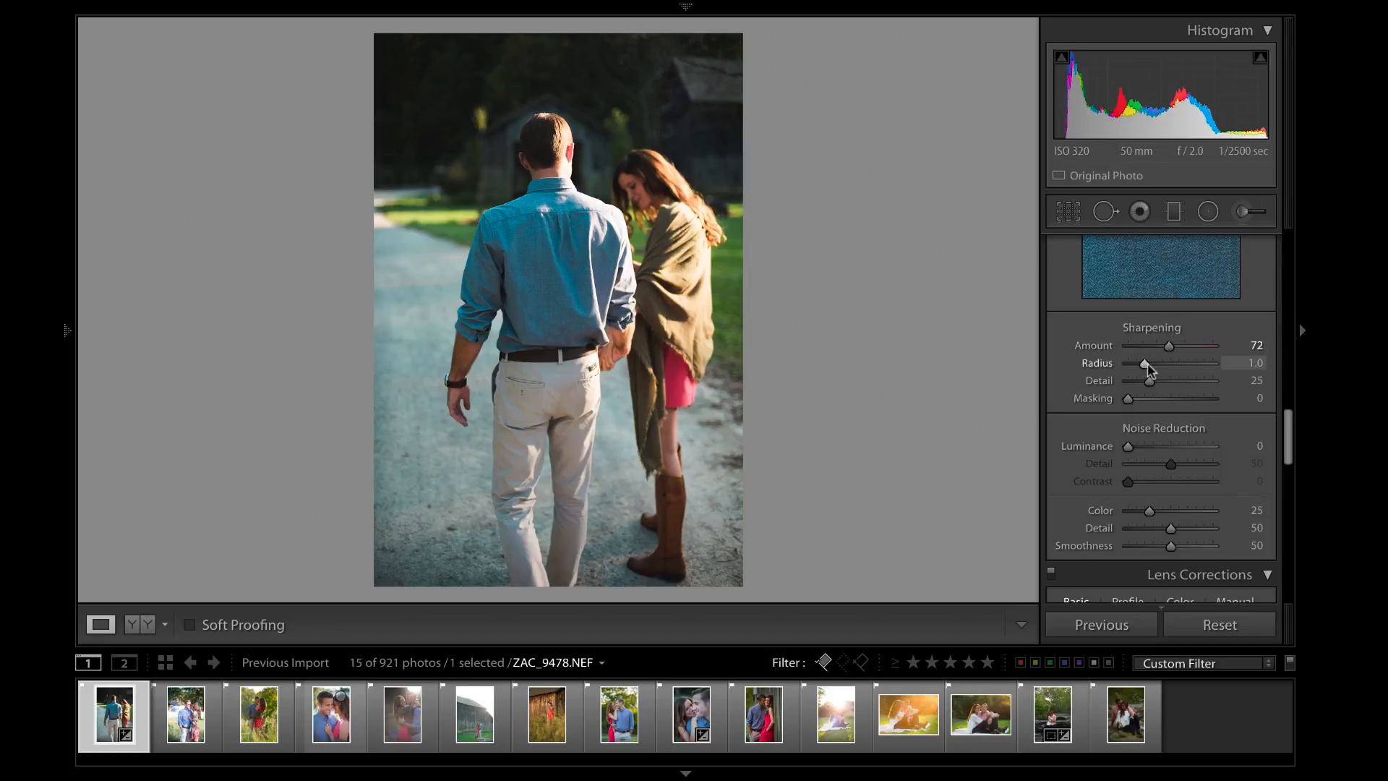
- Set the sharpening Radius to 1.5 and the sharpening Detail to 43 after trying lower and higher amounts
drag(1144, 364, 1159, 366)
drag(1157, 363, 1175, 368)
drag(1182, 360, 1139, 388)
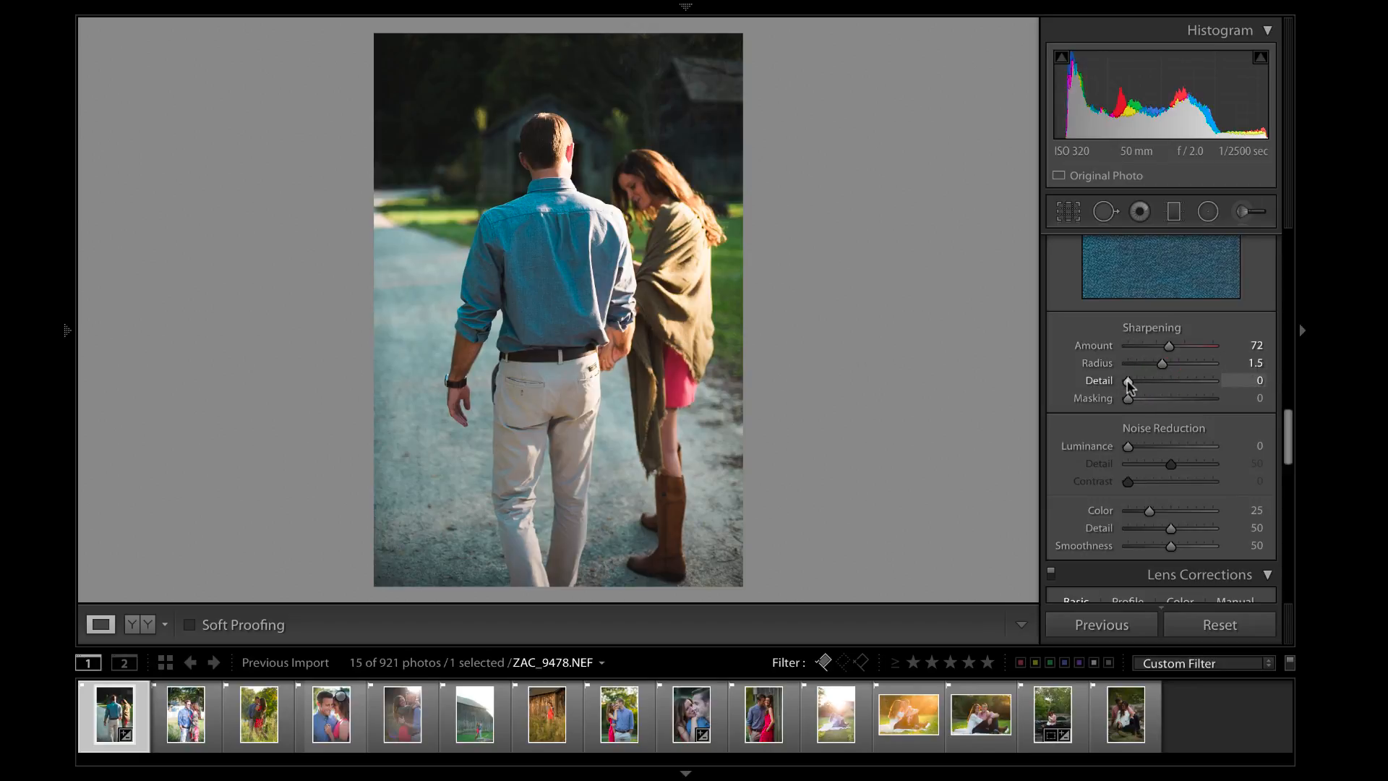
drag(1128, 382, 1155, 388)
click(1164, 381)
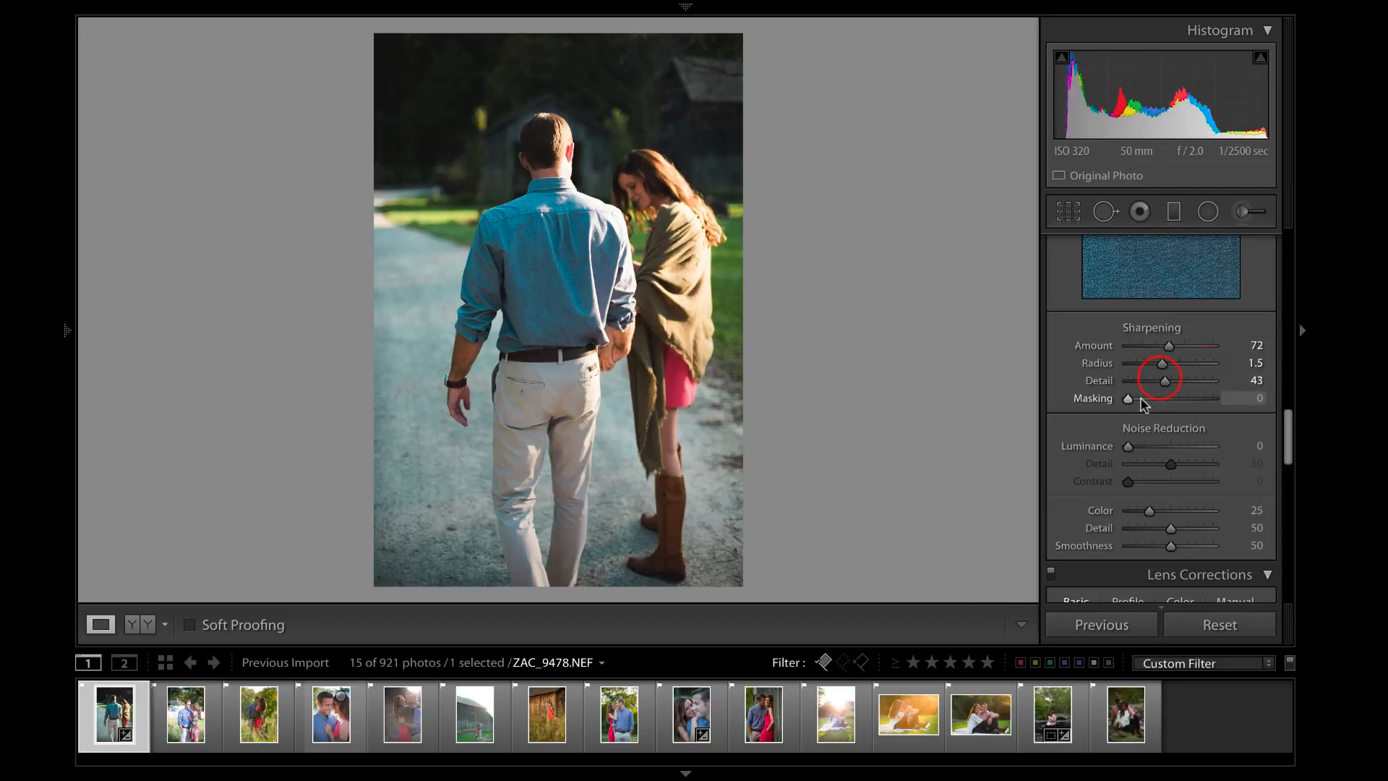
- Set the sharpening Masking to 63 while previewing the edge mask in black and white
drag(1177, 405, 1129, 401)
mouse_move(1129, 397)
mouse_down()
mouse_move(1222, 399)
mouse_move(1118, 403)
mouse_up()
drag(1165, 399, 1153, 405)
key(alt)
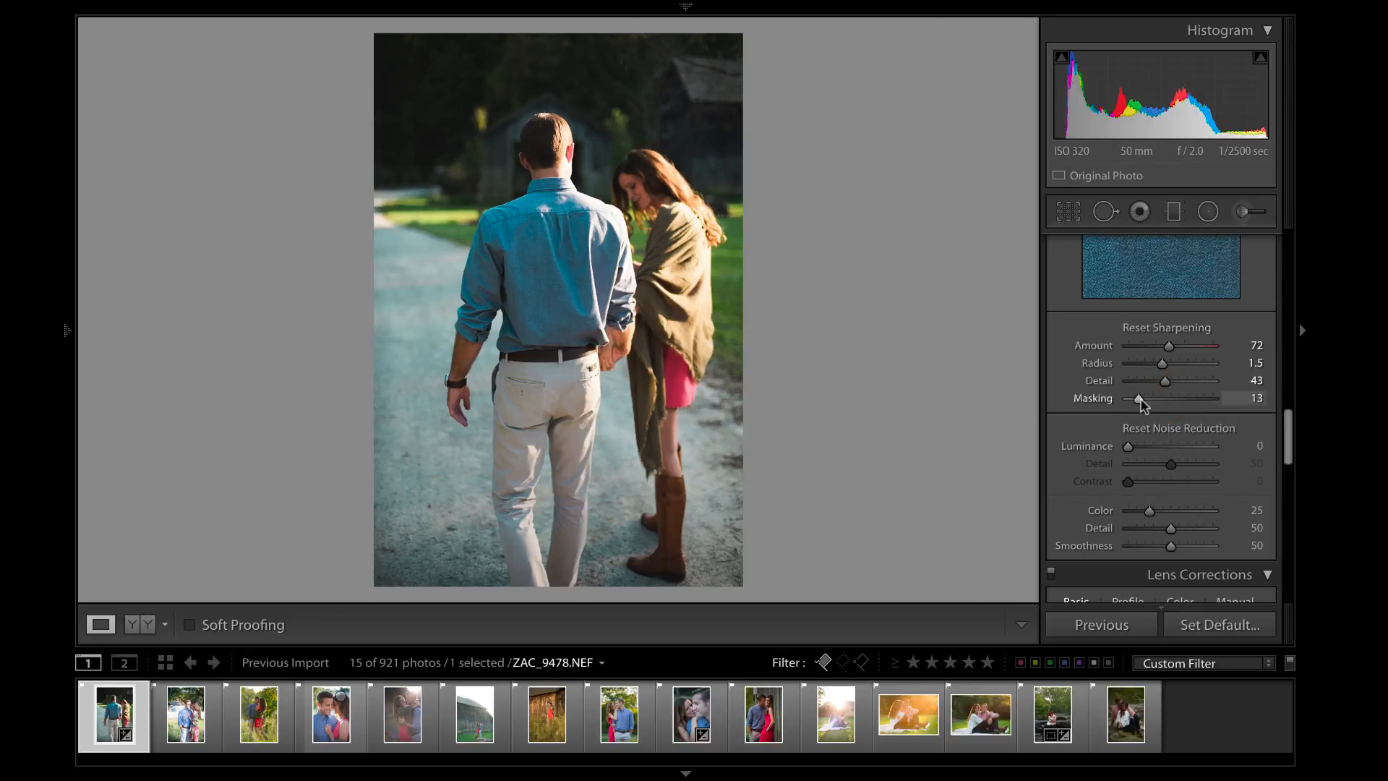
drag(1136, 396, 1178, 399)
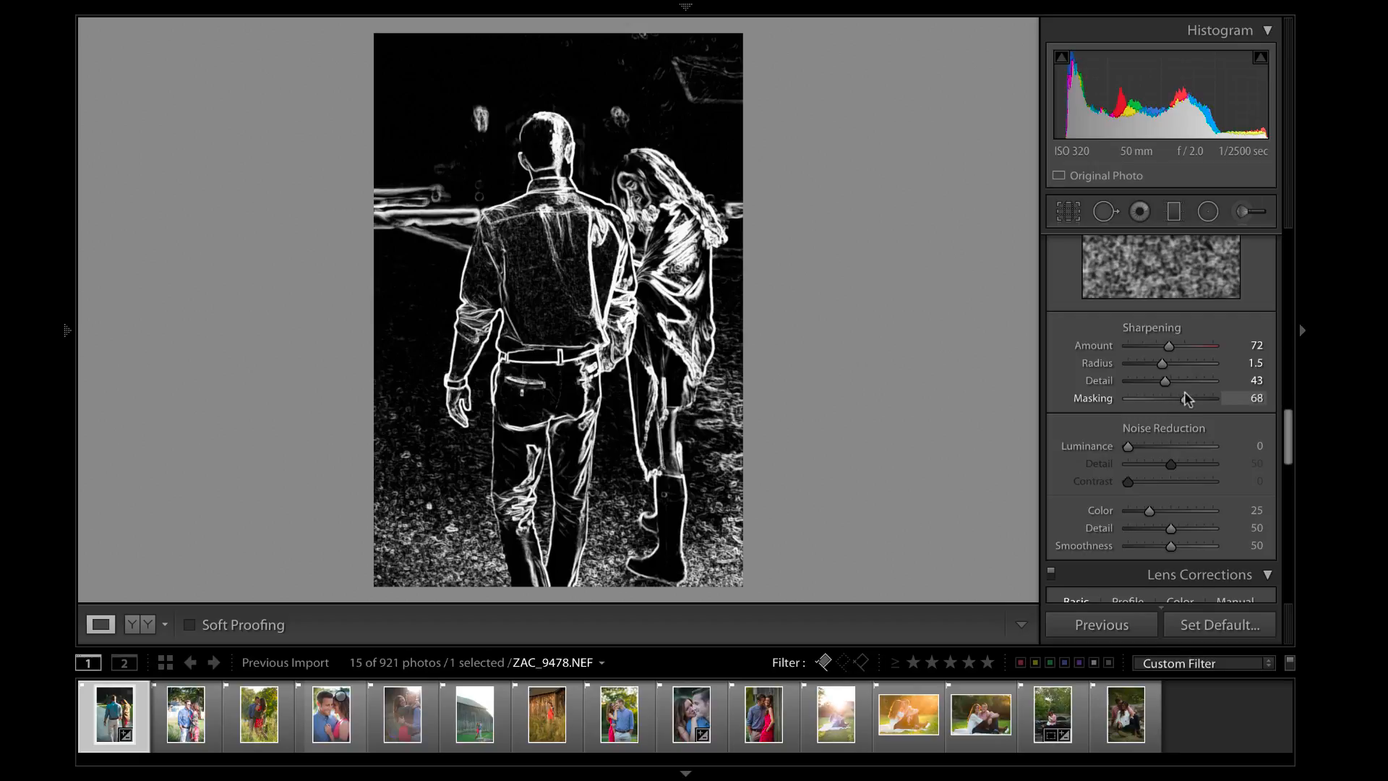
drag(1185, 394, 1181, 397)
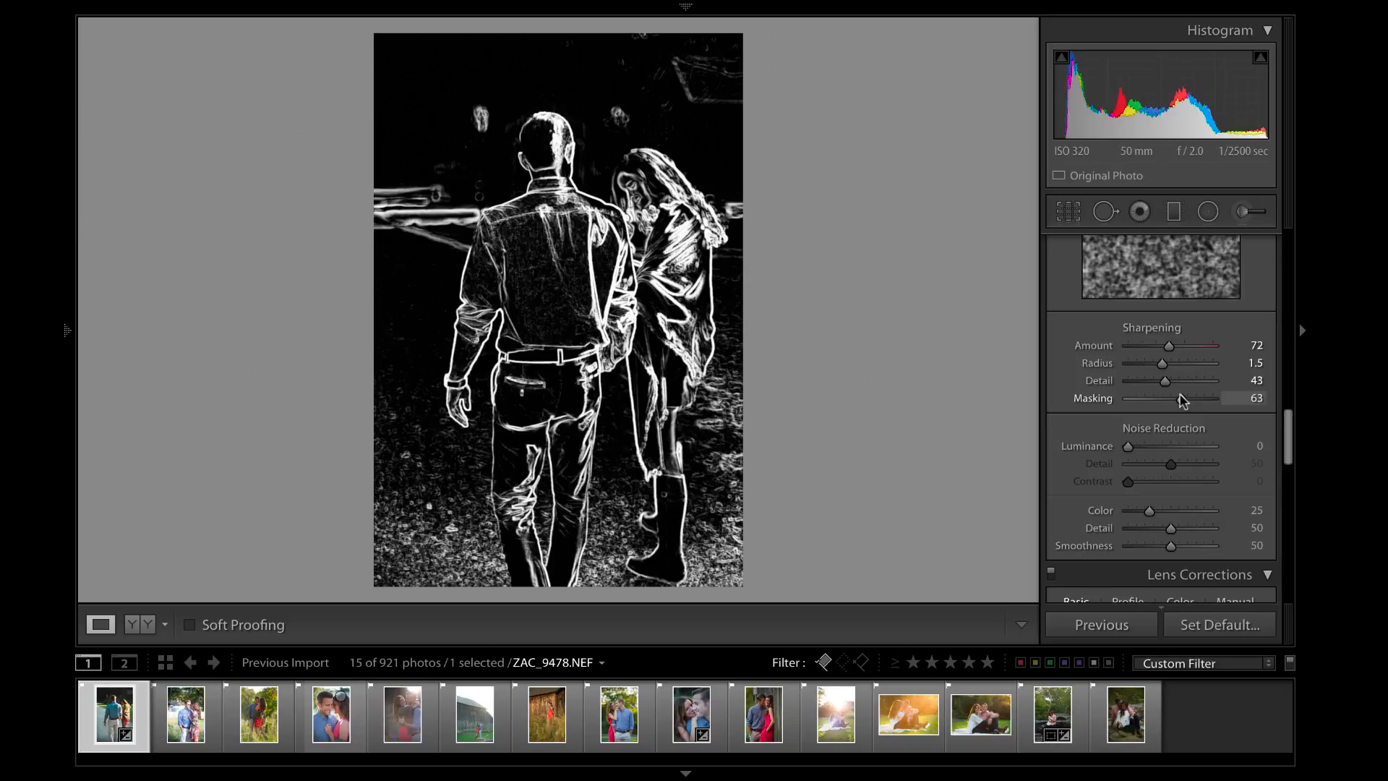
drag(1181, 396, 1182, 398)
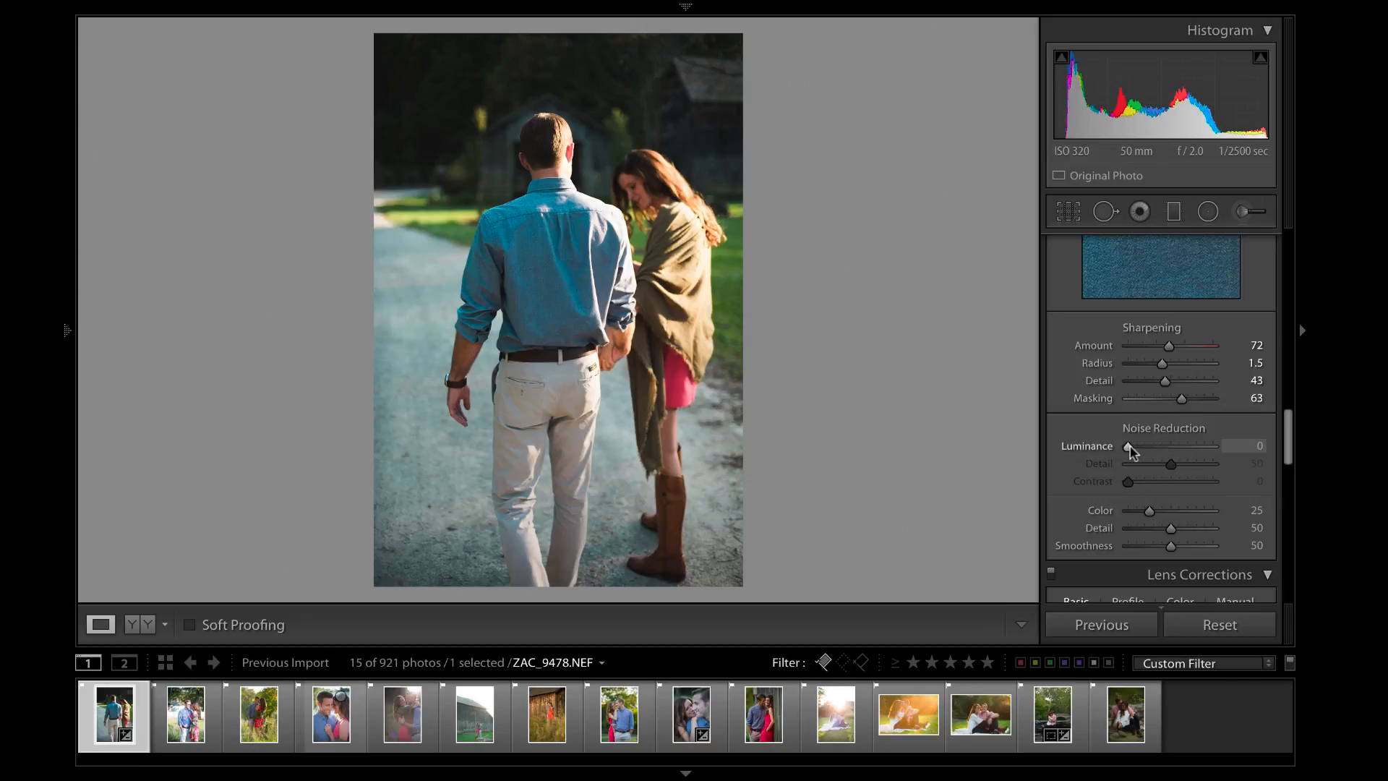
- Set the Luminance noise reduction to 28
mouse_move(1131, 452)
mouse_down()
mouse_move(1164, 451)
mouse_move(1152, 450)
mouse_up()
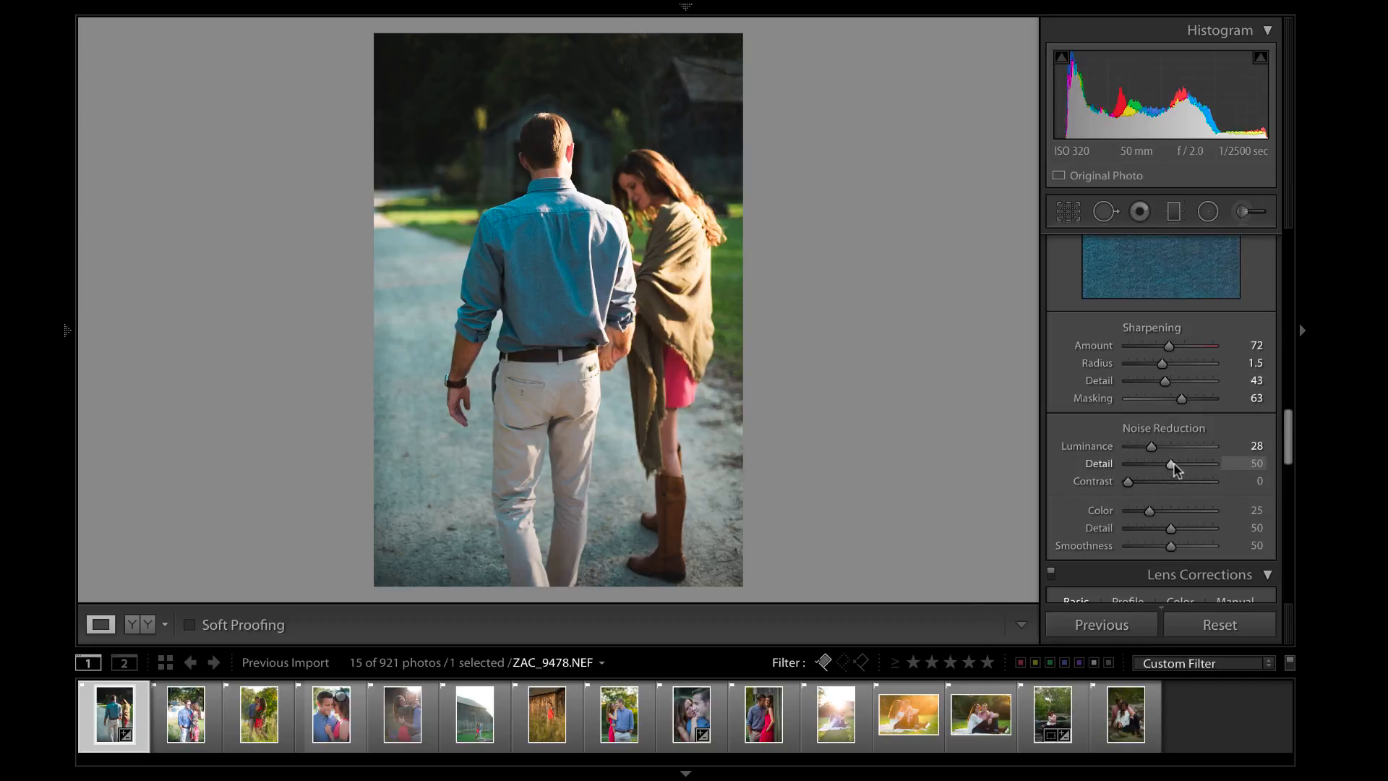
- Set the luminance noise Detail to 33 and Contrast to 29, and lower the Luminance and Color noise reduction to 0
mouse_move(1172, 464)
mouse_down()
mouse_move(1152, 464)
mouse_move(1195, 474)
mouse_move(1144, 478)
mouse_move(1131, 473)
mouse_move(1179, 468)
mouse_move(1134, 464)
mouse_move(1156, 468)
mouse_move(1132, 480)
mouse_move(1165, 484)
mouse_move(1153, 484)
mouse_up()
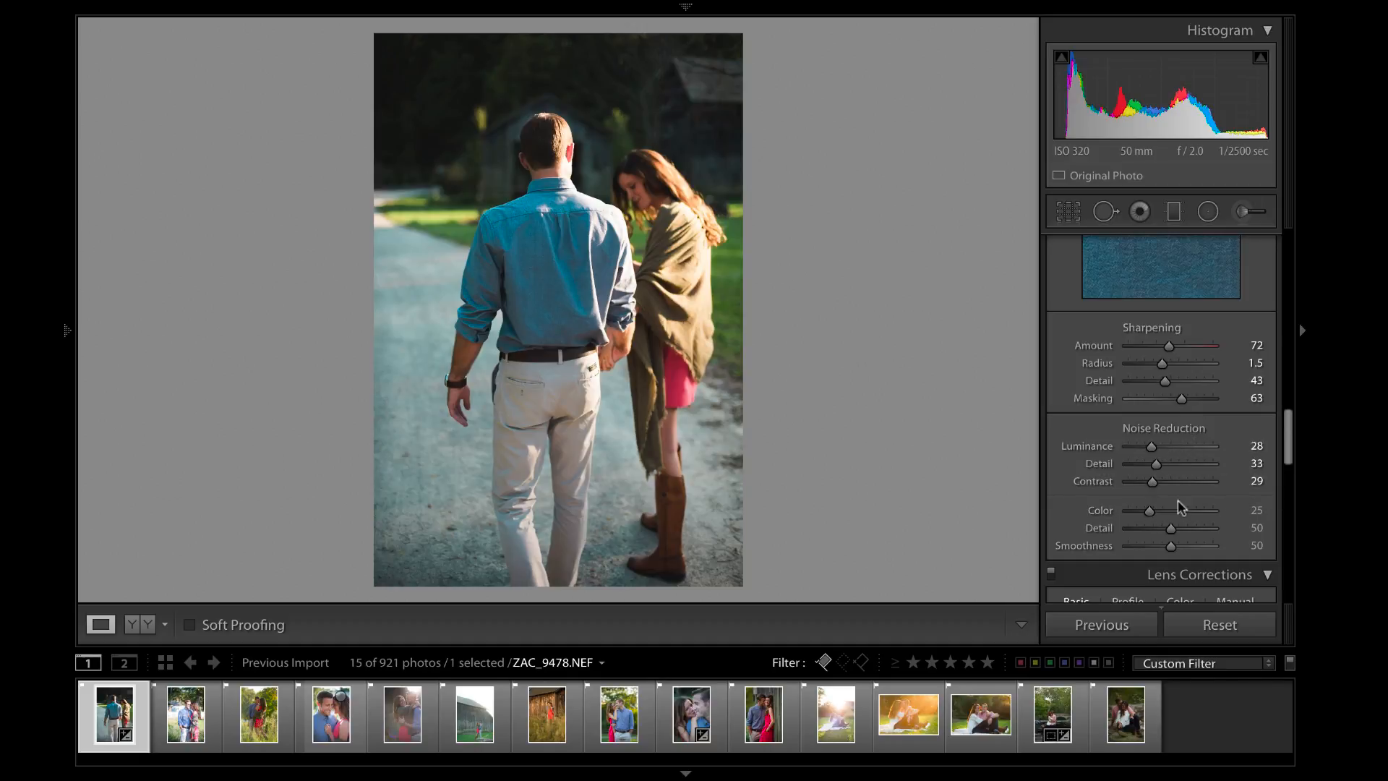
drag(1287, 438, 1282, 447)
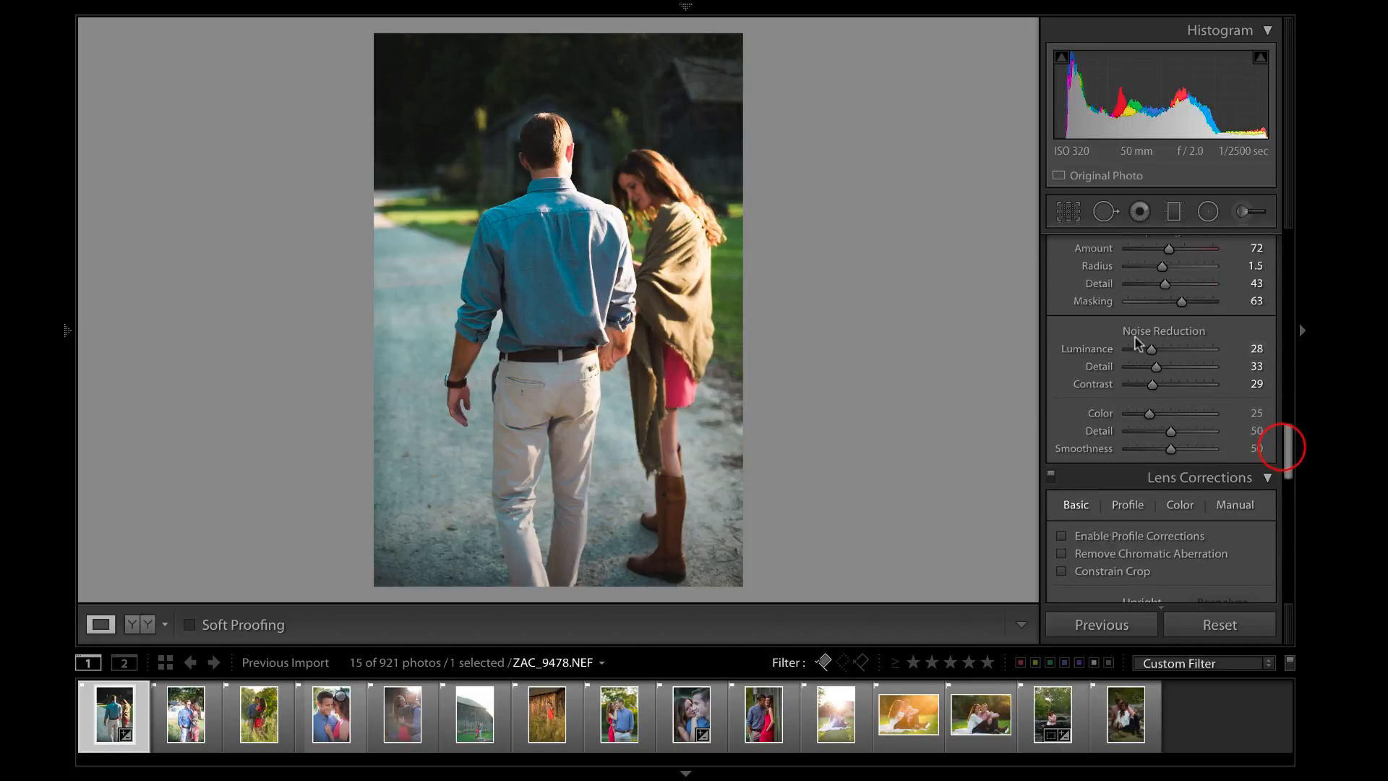
drag(1152, 349, 1136, 365)
drag(1150, 416, 1122, 415)
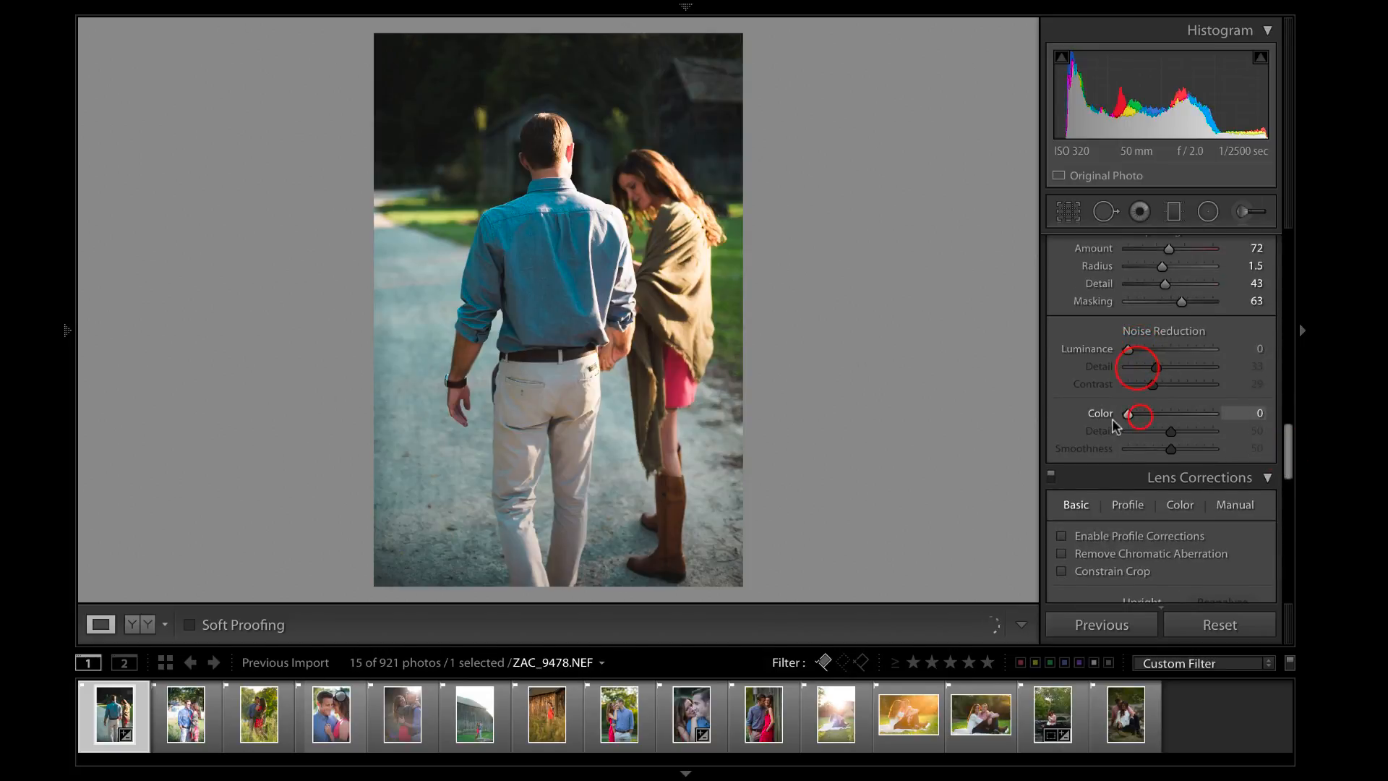
- Try dark post-crop vignette Amounts between -100 and -3 on the photo
drag(1287, 451, 1286, 480)
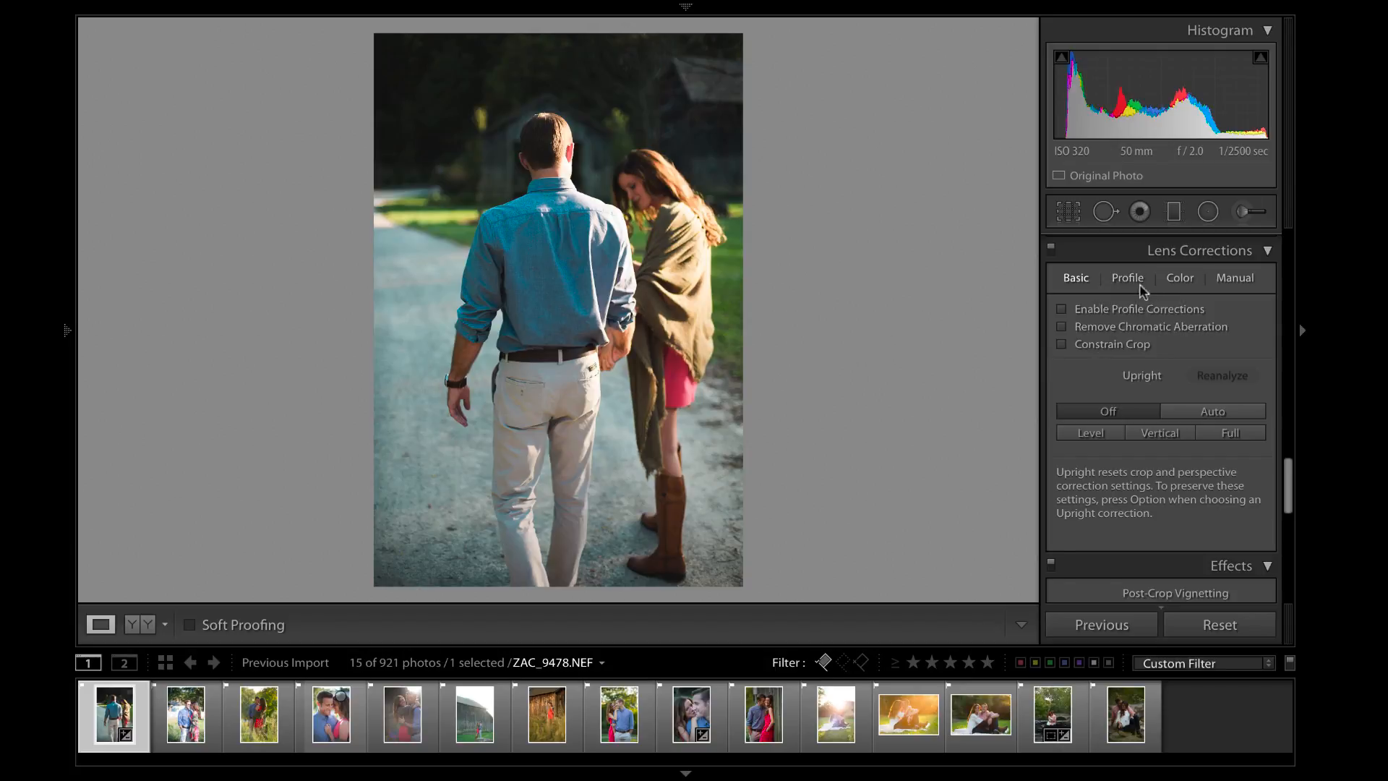
scroll(1284, 502, down, 10)
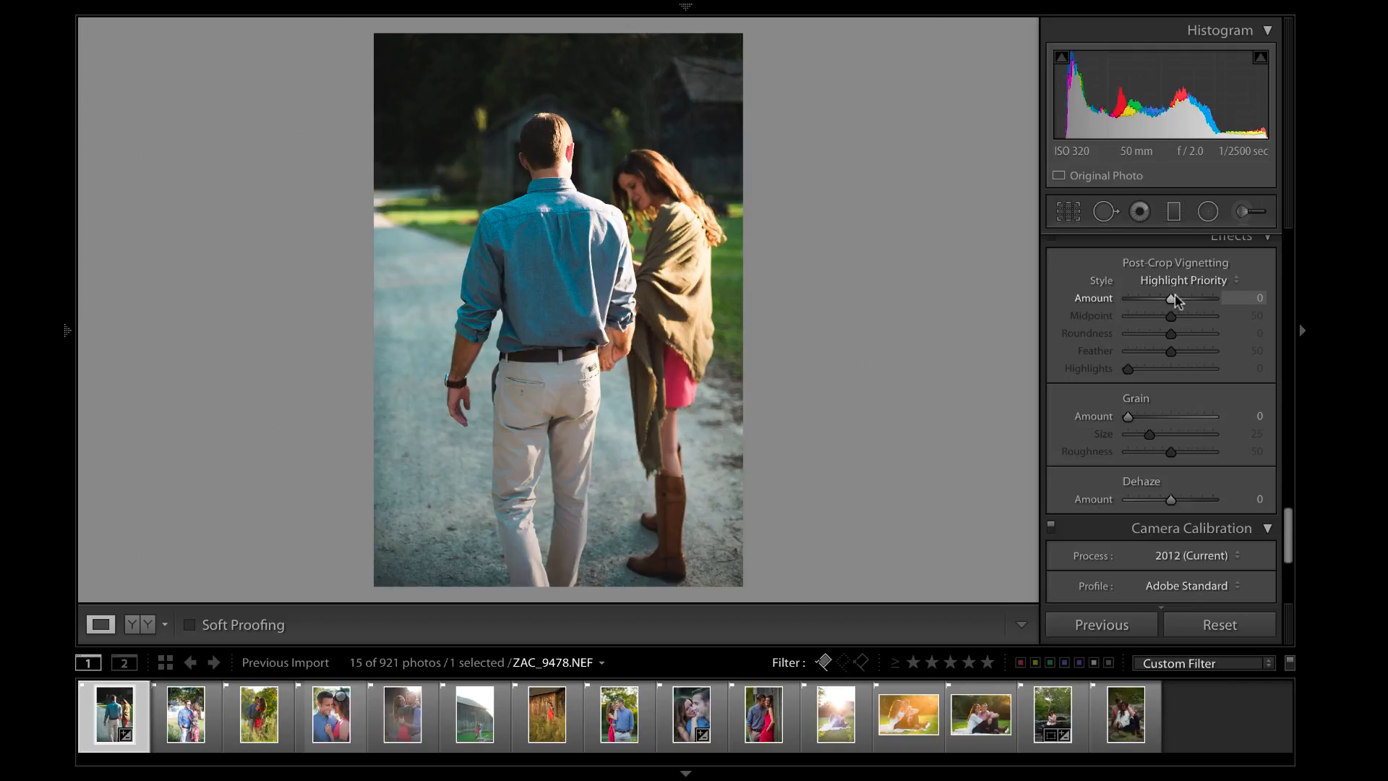
drag(1174, 295, 1070, 283)
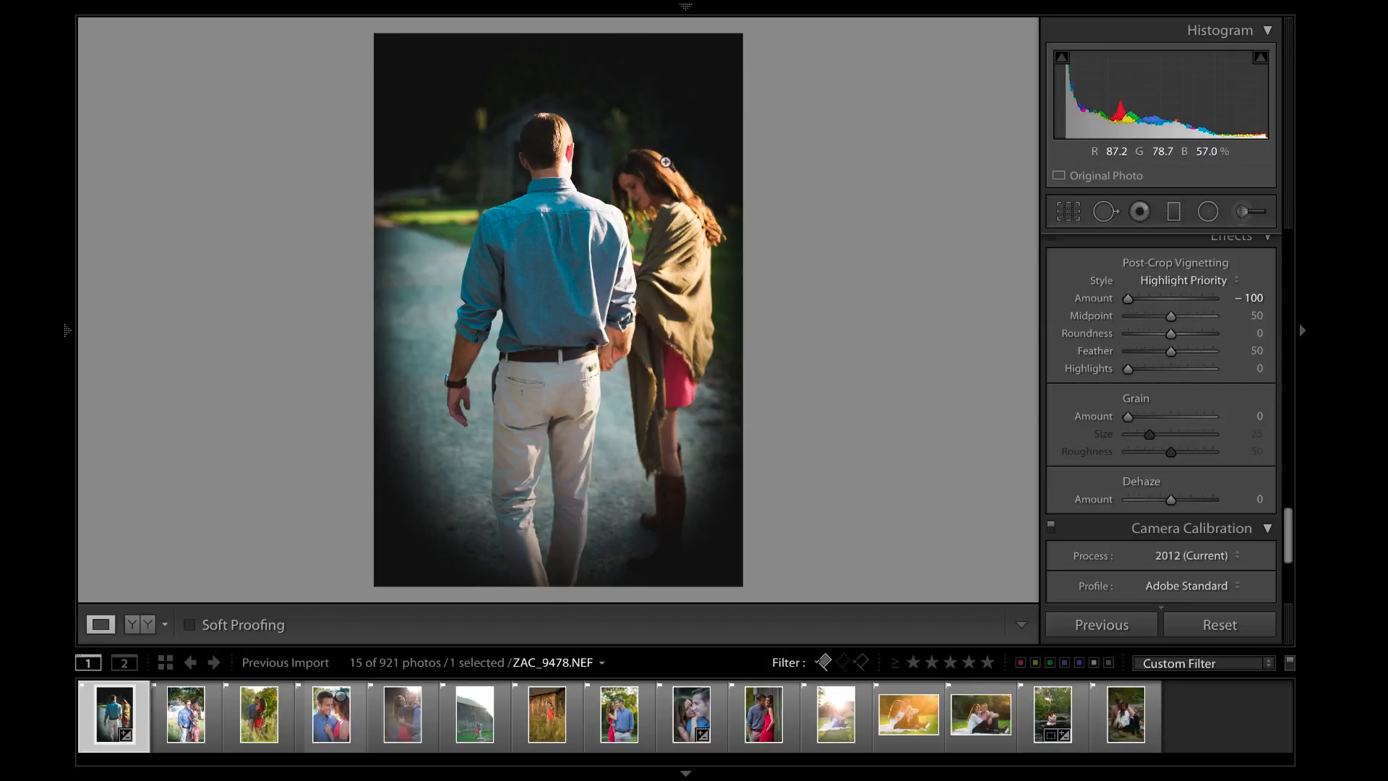
click(1167, 298)
drag(1168, 298, 1165, 305)
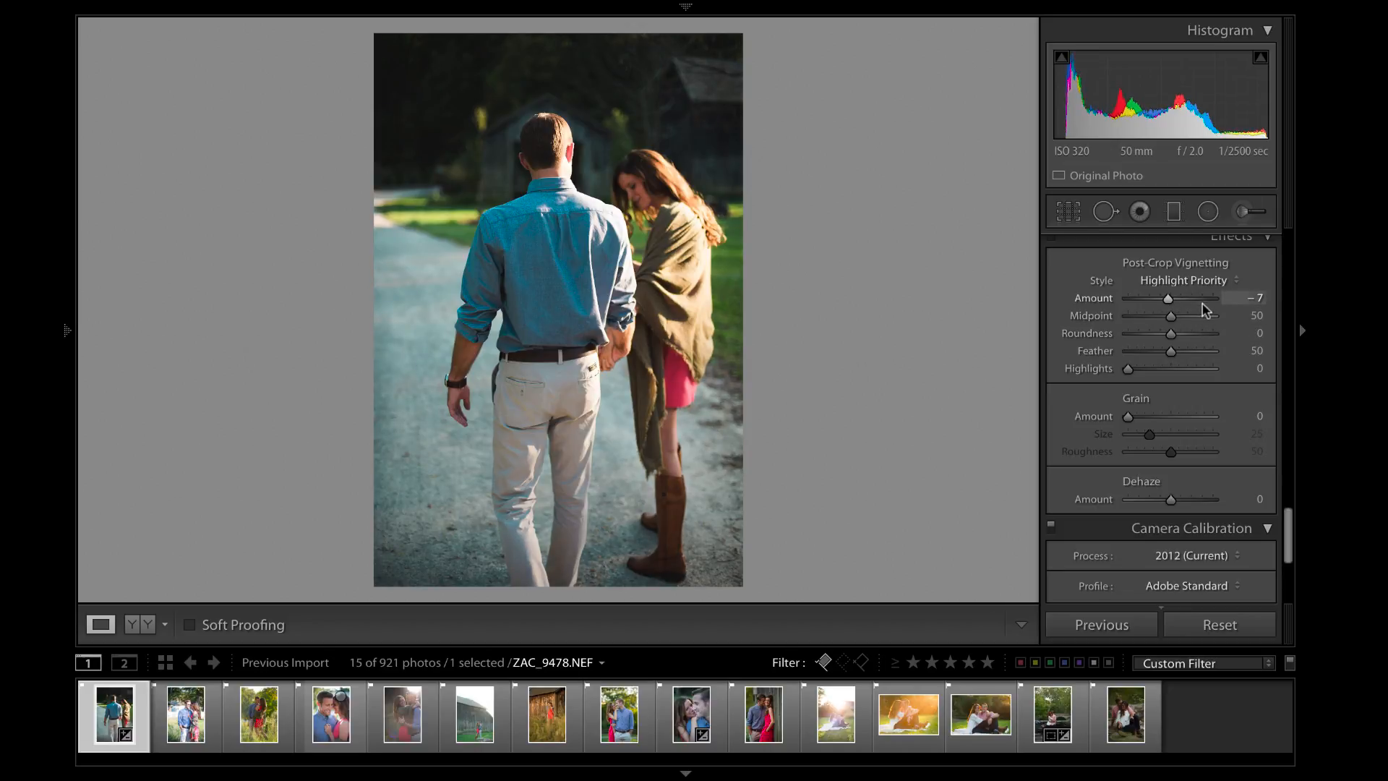
drag(1165, 298, 1169, 299)
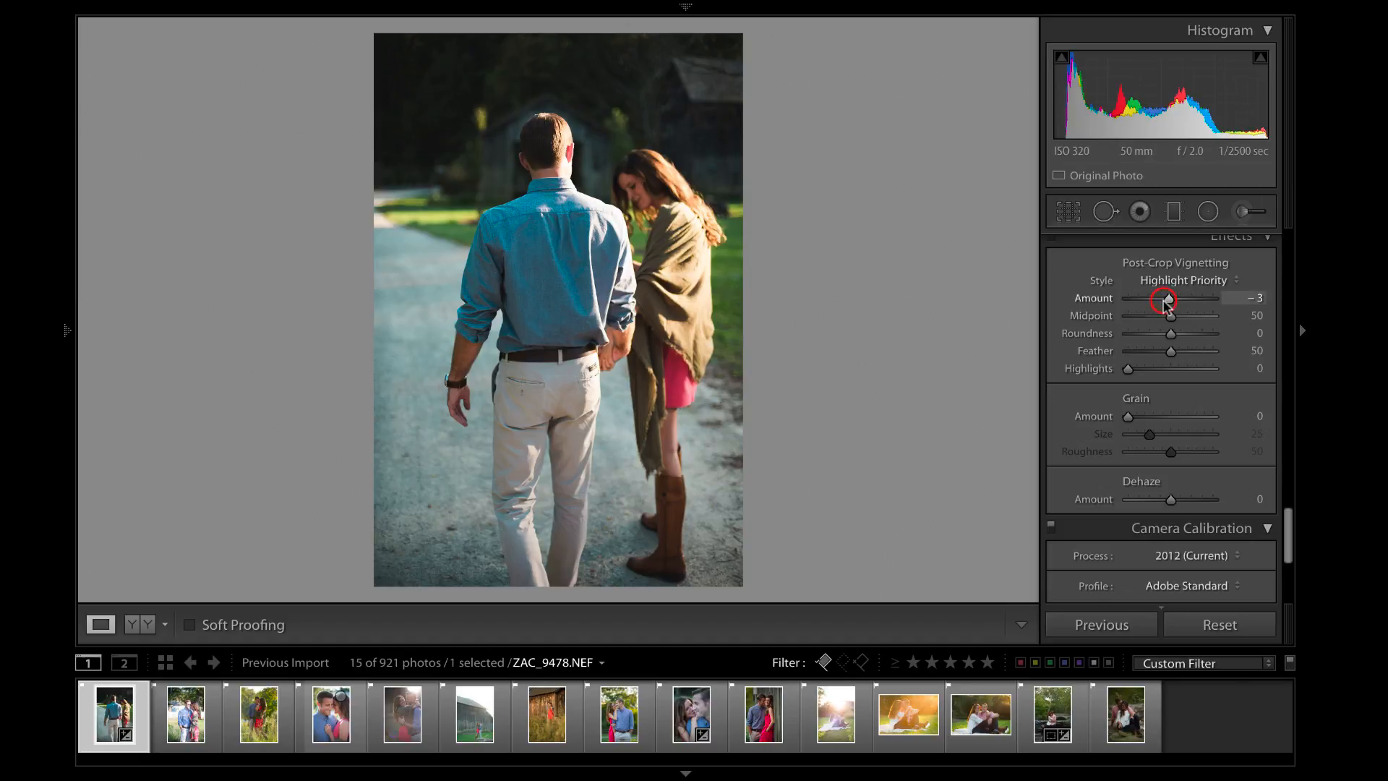
drag(1168, 300, 1022, 347)
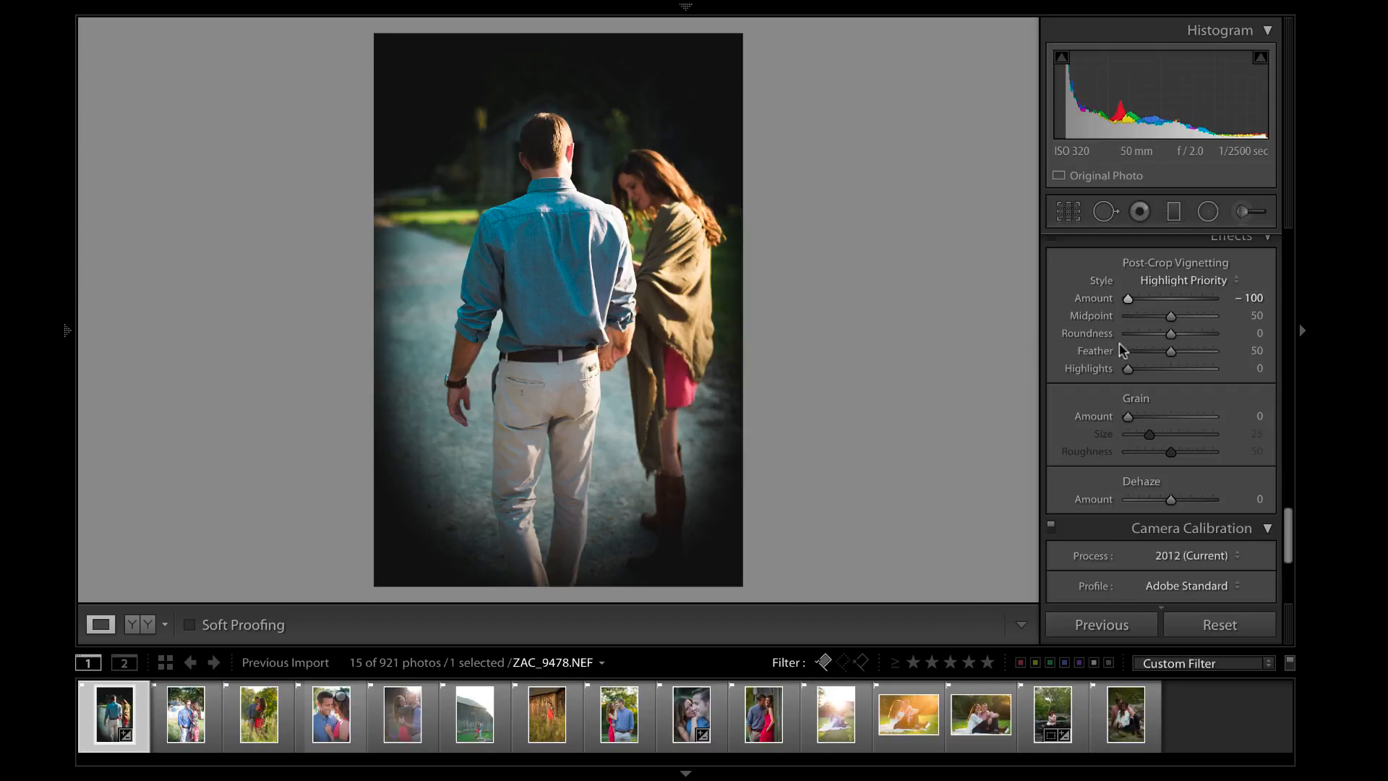
- Set the post-crop vignette to Amount +1, Midpoint 34, Roundness +20 and Feather 49 after trying Amount +100 with Feather 0
mouse_move(1173, 298)
mouse_down()
mouse_move(1261, 316)
mouse_move(1177, 297)
mouse_up()
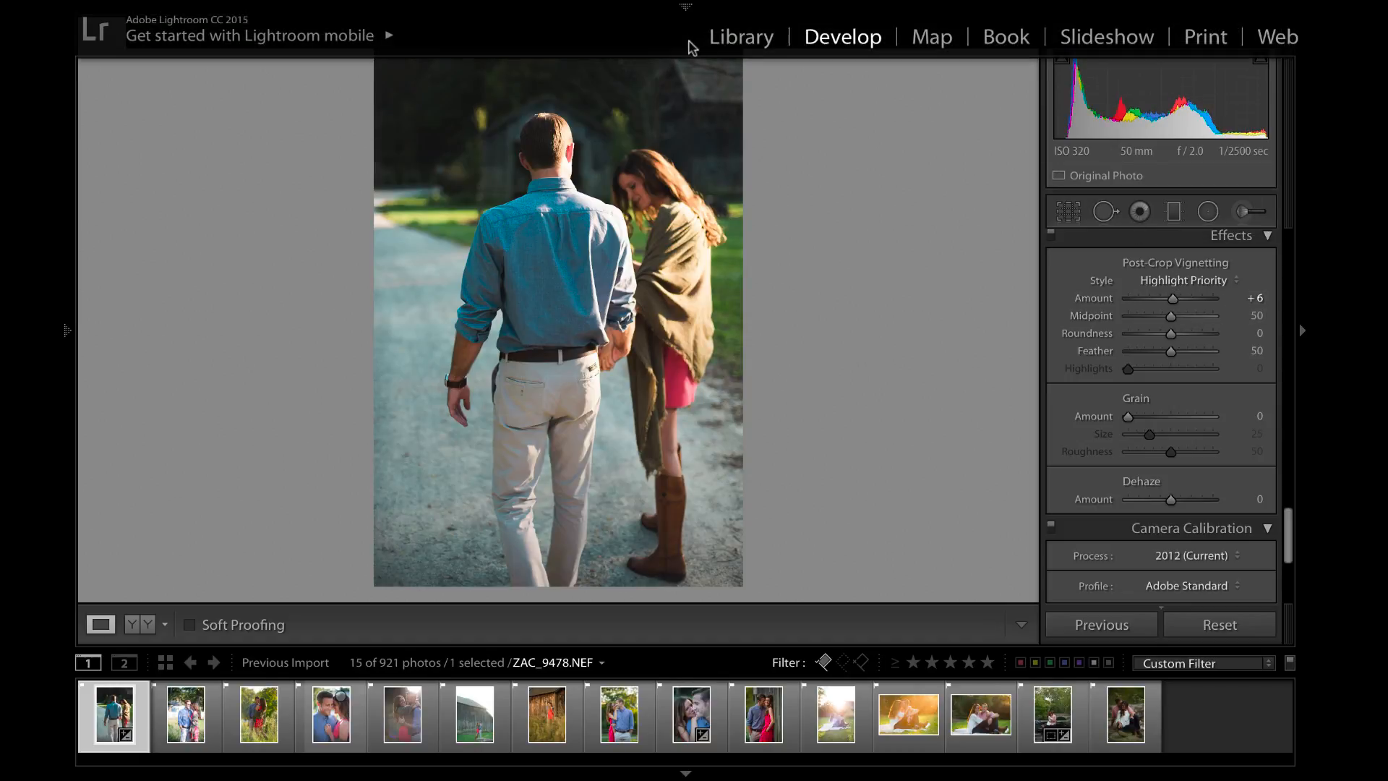
key(ctrl+z)
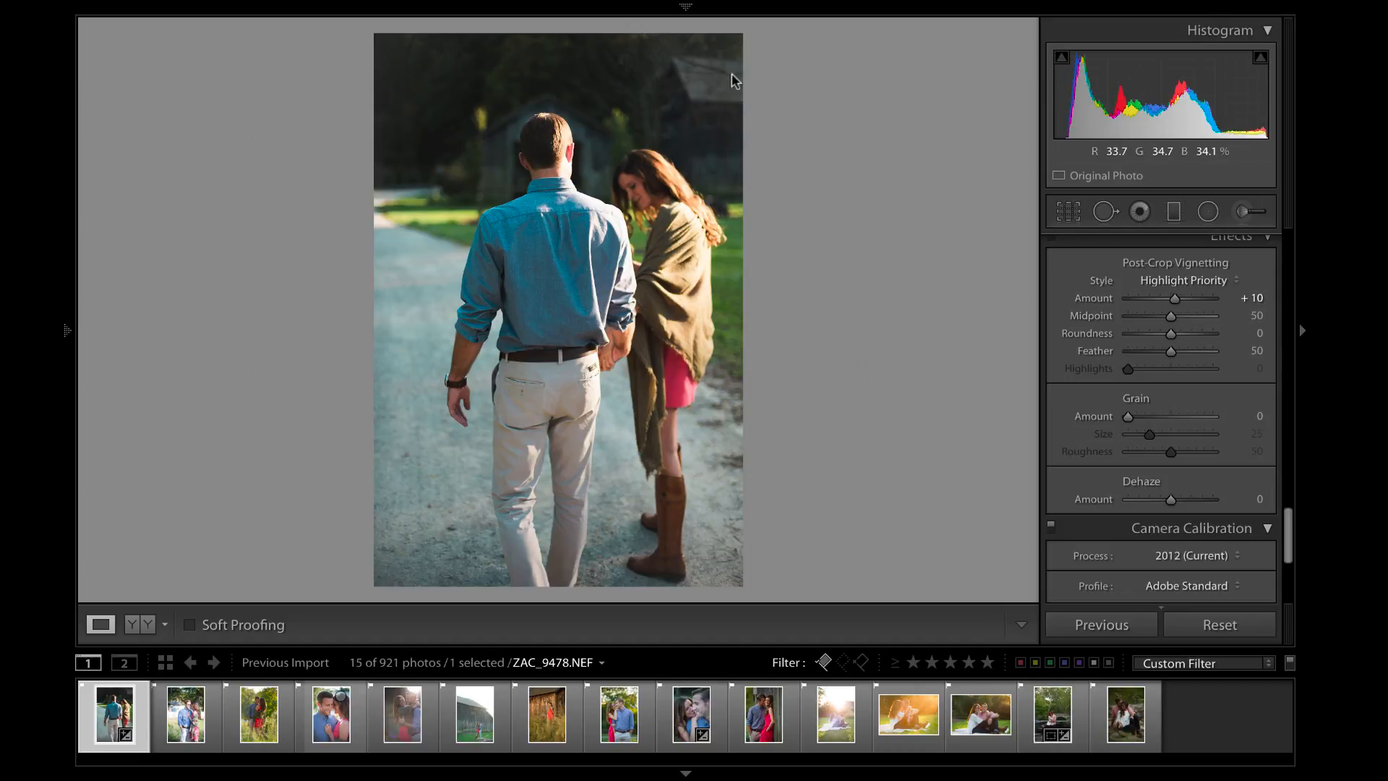
key(ctrl+shift+z)
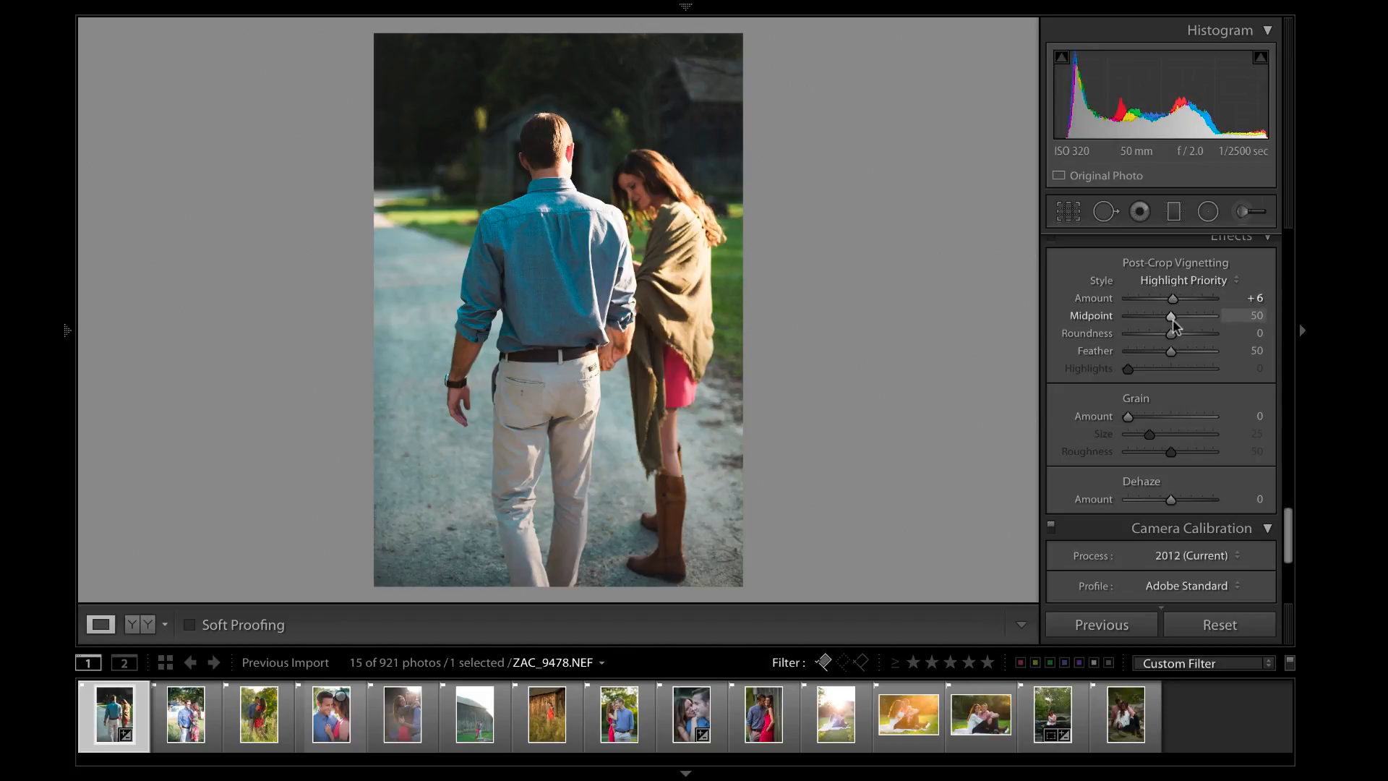
mouse_move(1171, 316)
mouse_down()
mouse_move(1134, 316)
mouse_move(1168, 316)
mouse_move(1106, 350)
mouse_move(1200, 335)
mouse_move(1137, 344)
mouse_move(1170, 322)
mouse_up()
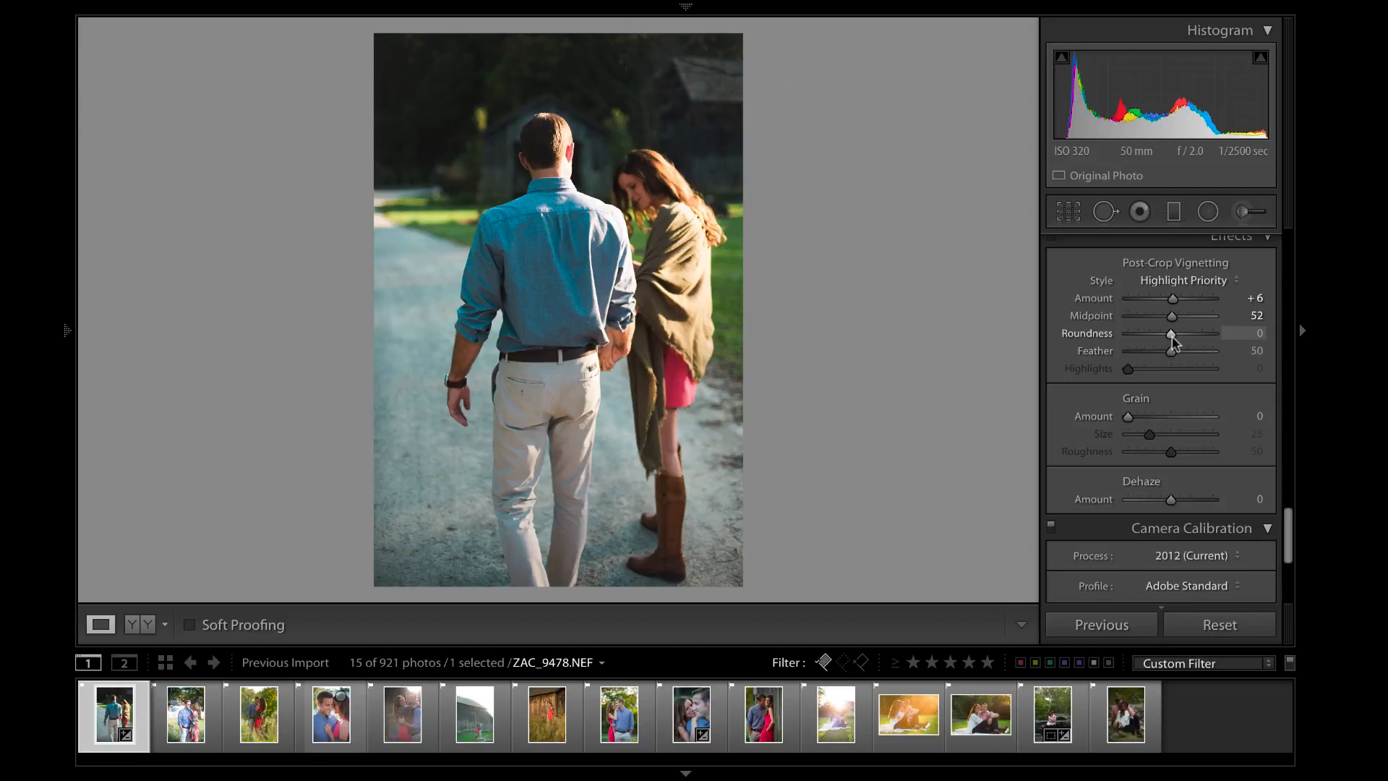
drag(1173, 336, 1082, 351)
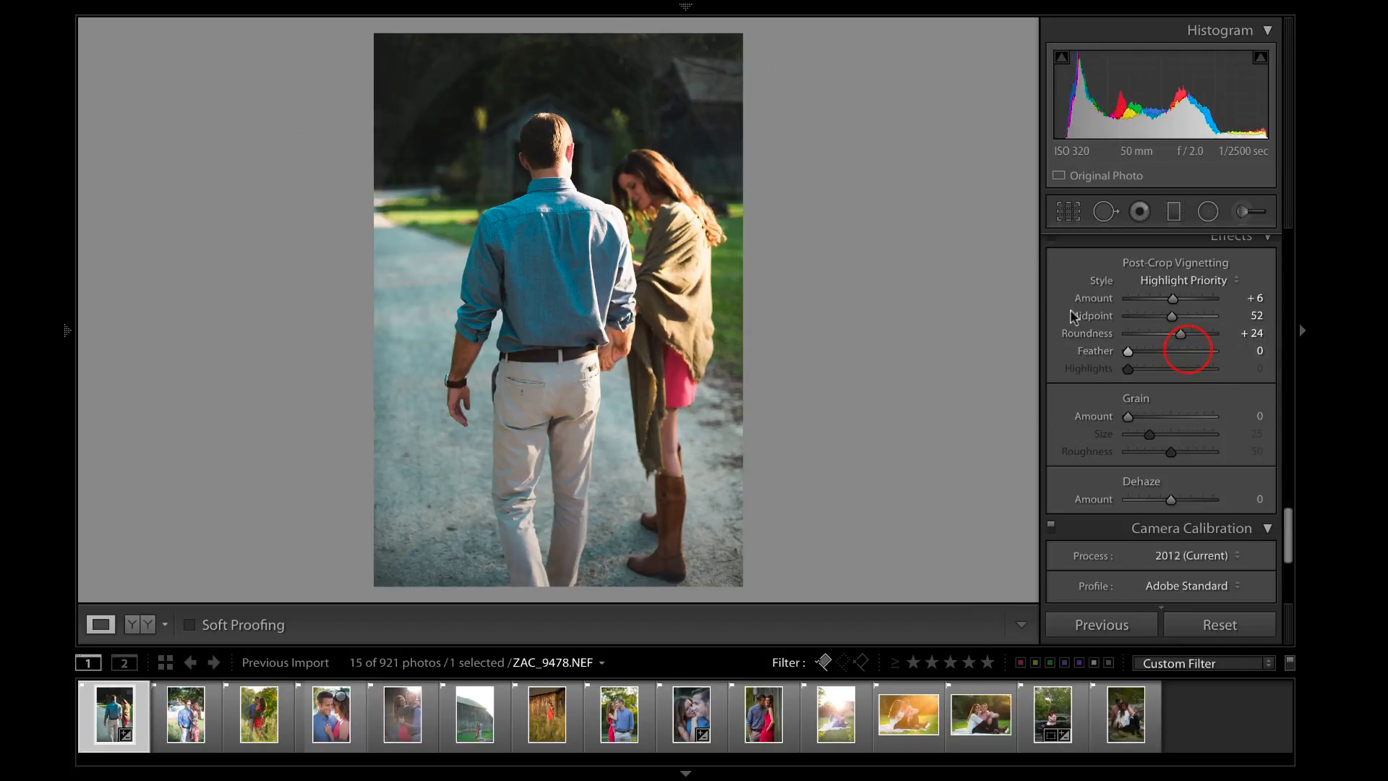
drag(1172, 351, 1208, 353)
drag(1193, 298, 1114, 375)
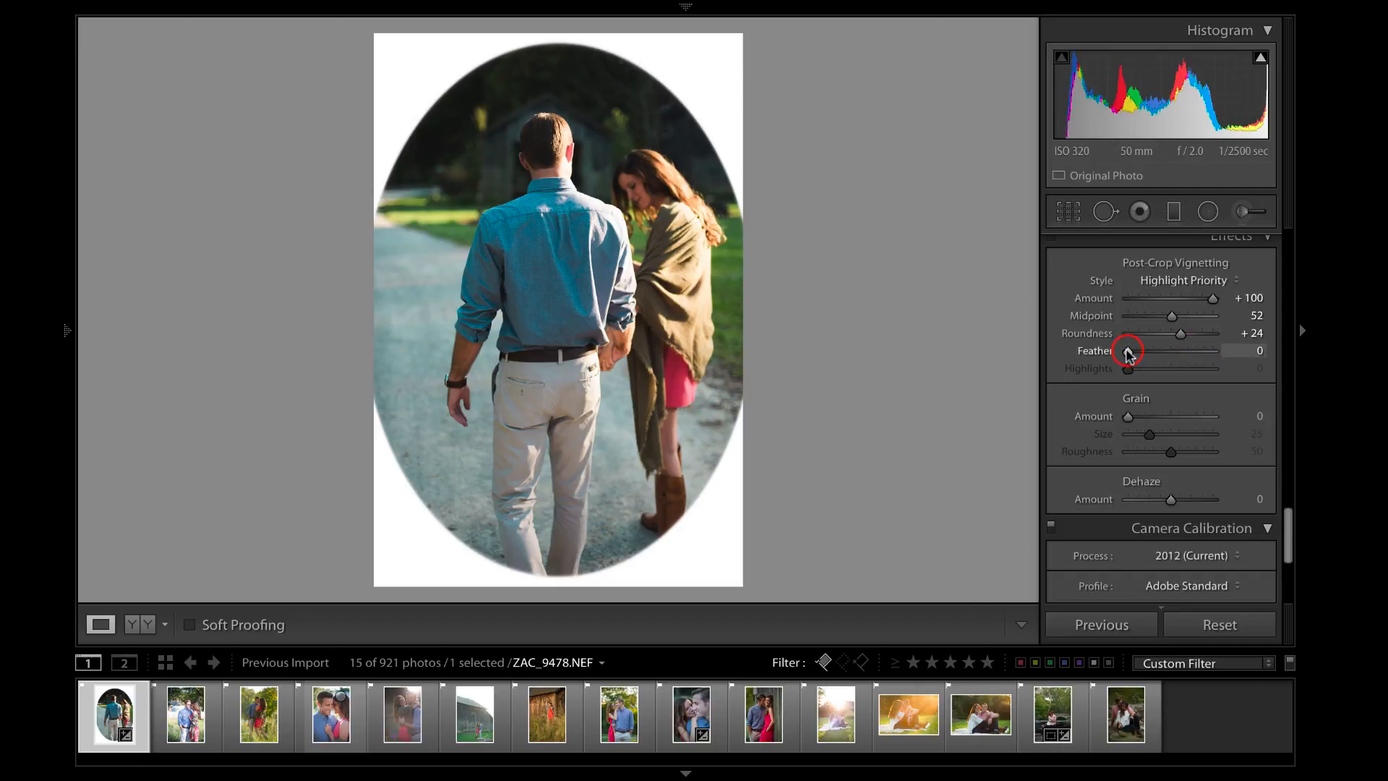
drag(1129, 354, 1176, 343)
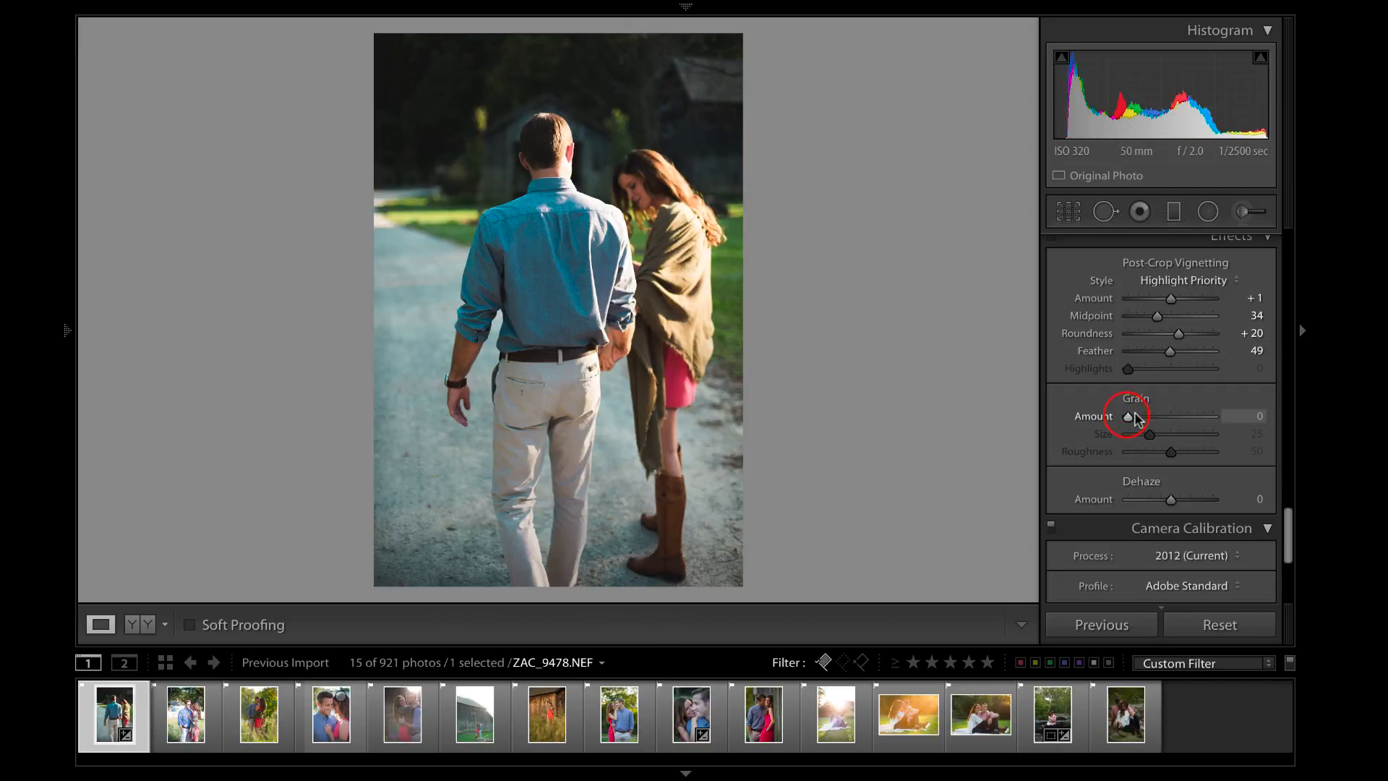
- Try a heavy film grain with Amount 100, Size 57 and Roughness 53
drag(1136, 419, 1307, 421)
click(1149, 434)
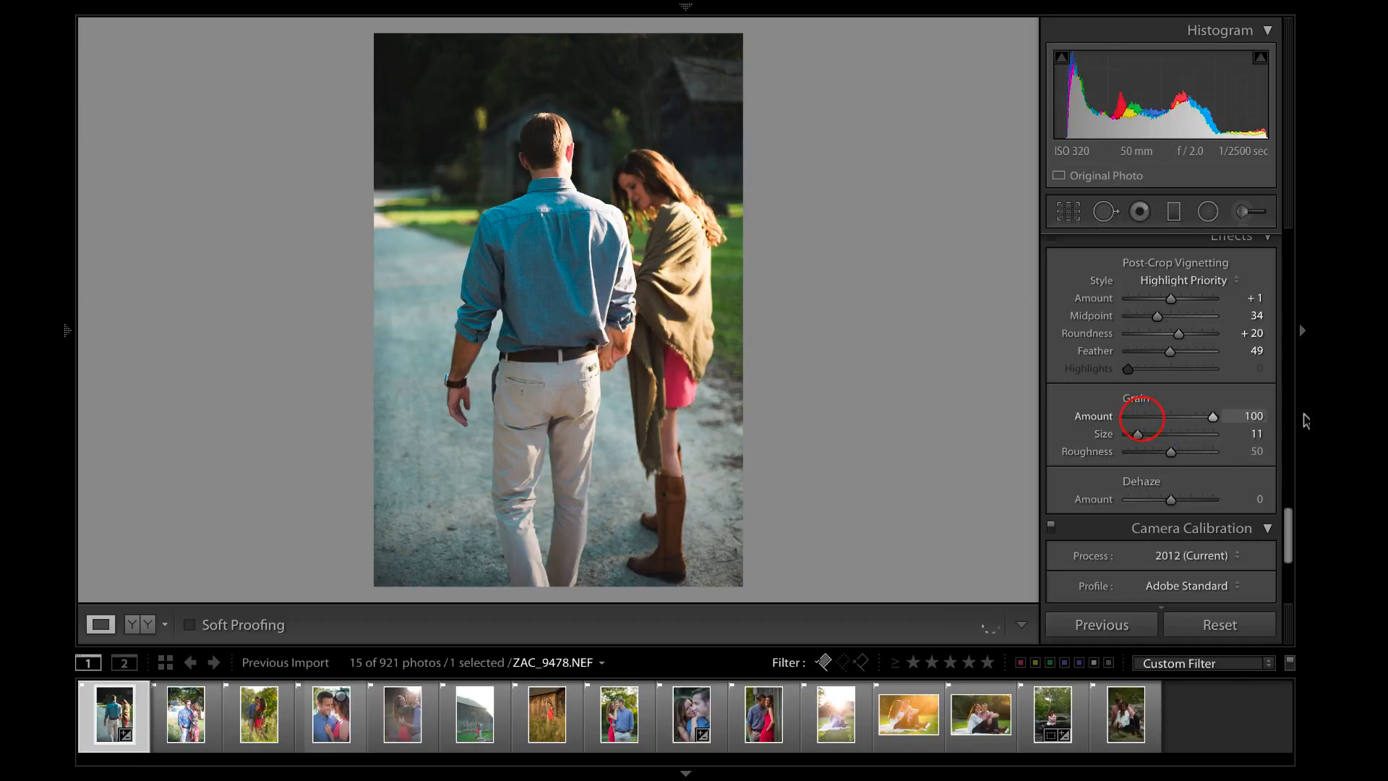
click(1161, 434)
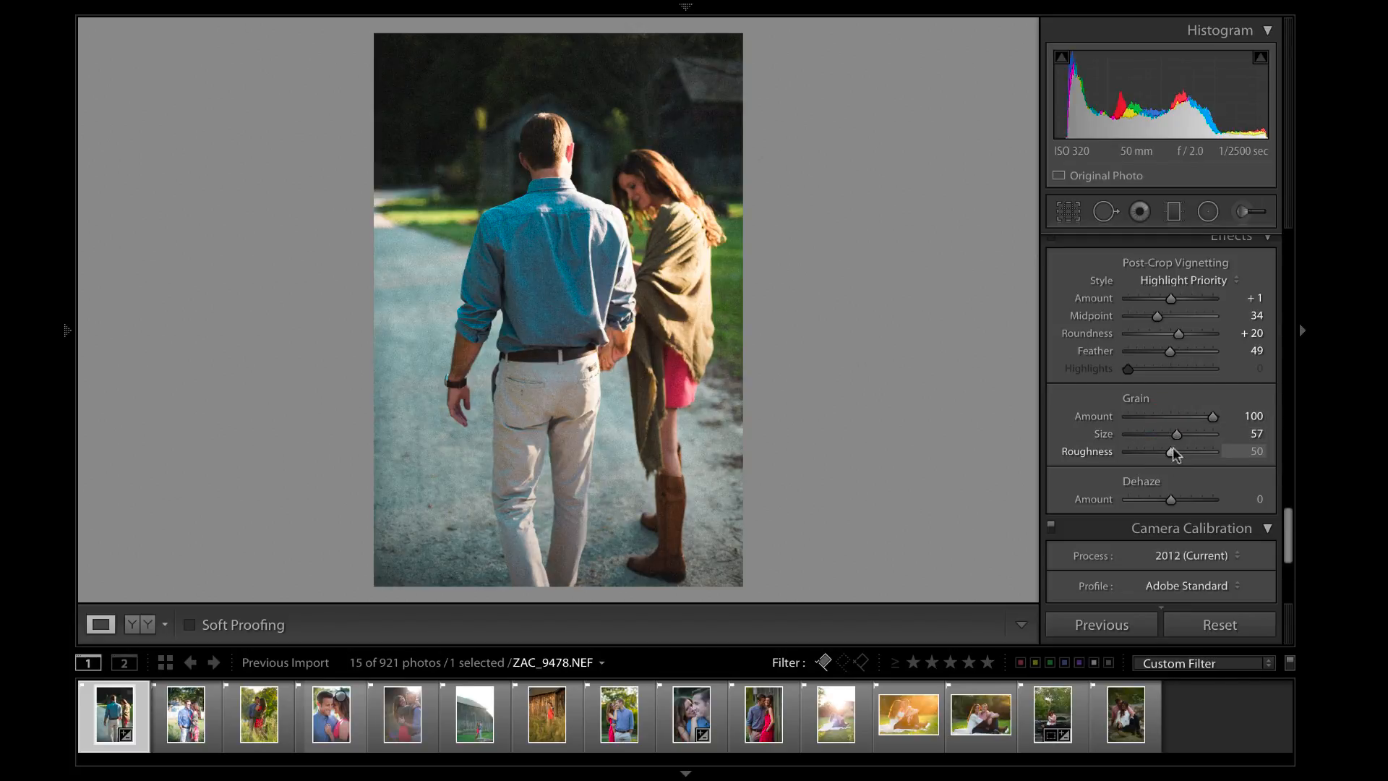
click(1170, 450)
drag(1170, 453, 1173, 452)
- Set the Grain Amount to 17, Size to 27 and Roughness to 23
click(1142, 417)
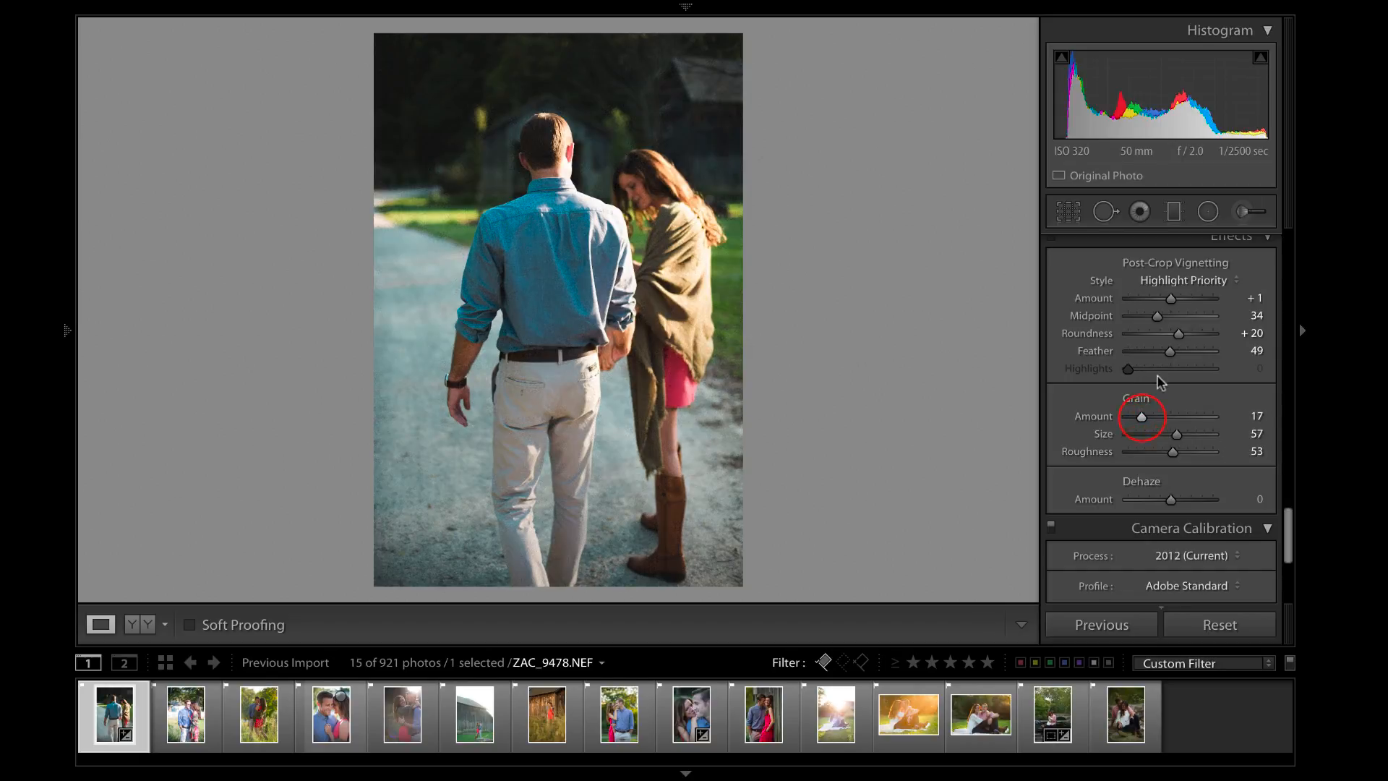
click(1158, 433)
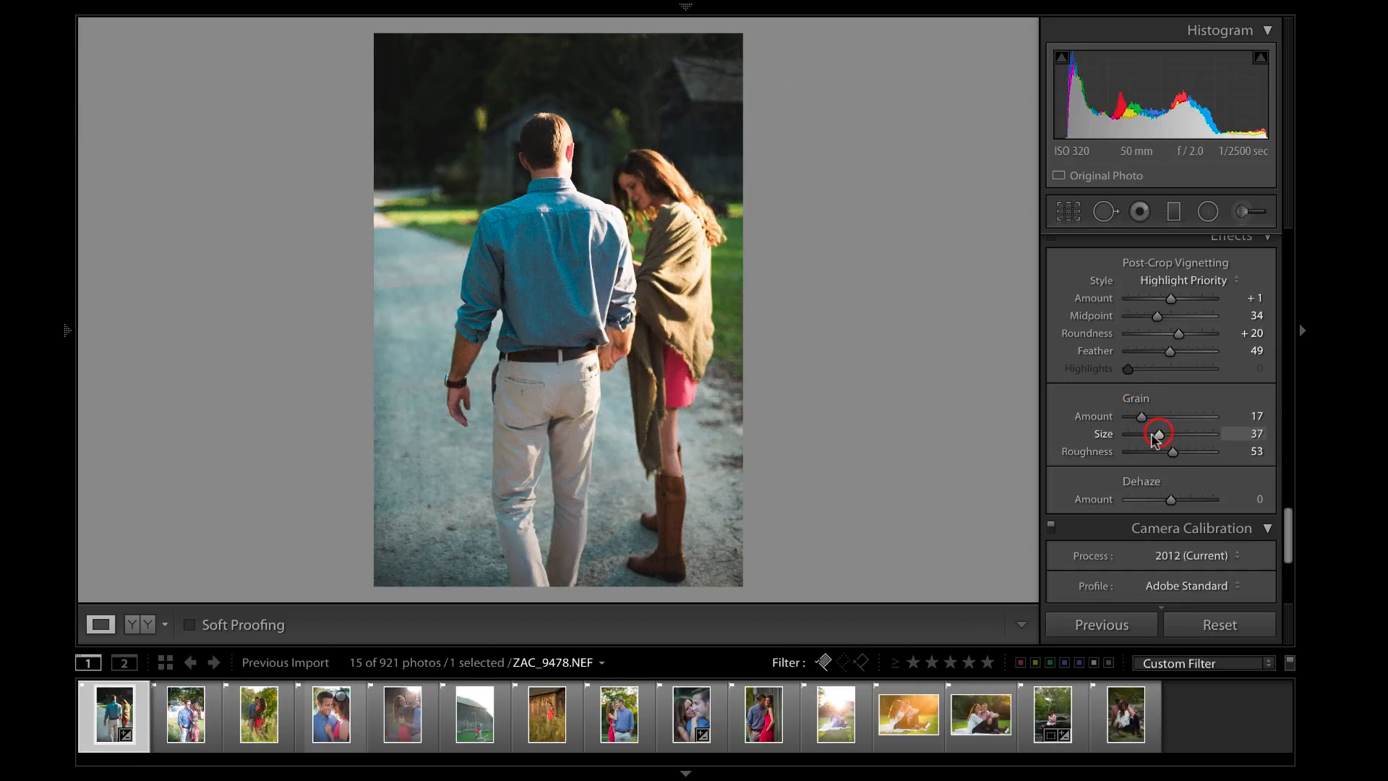
drag(1159, 434, 1146, 452)
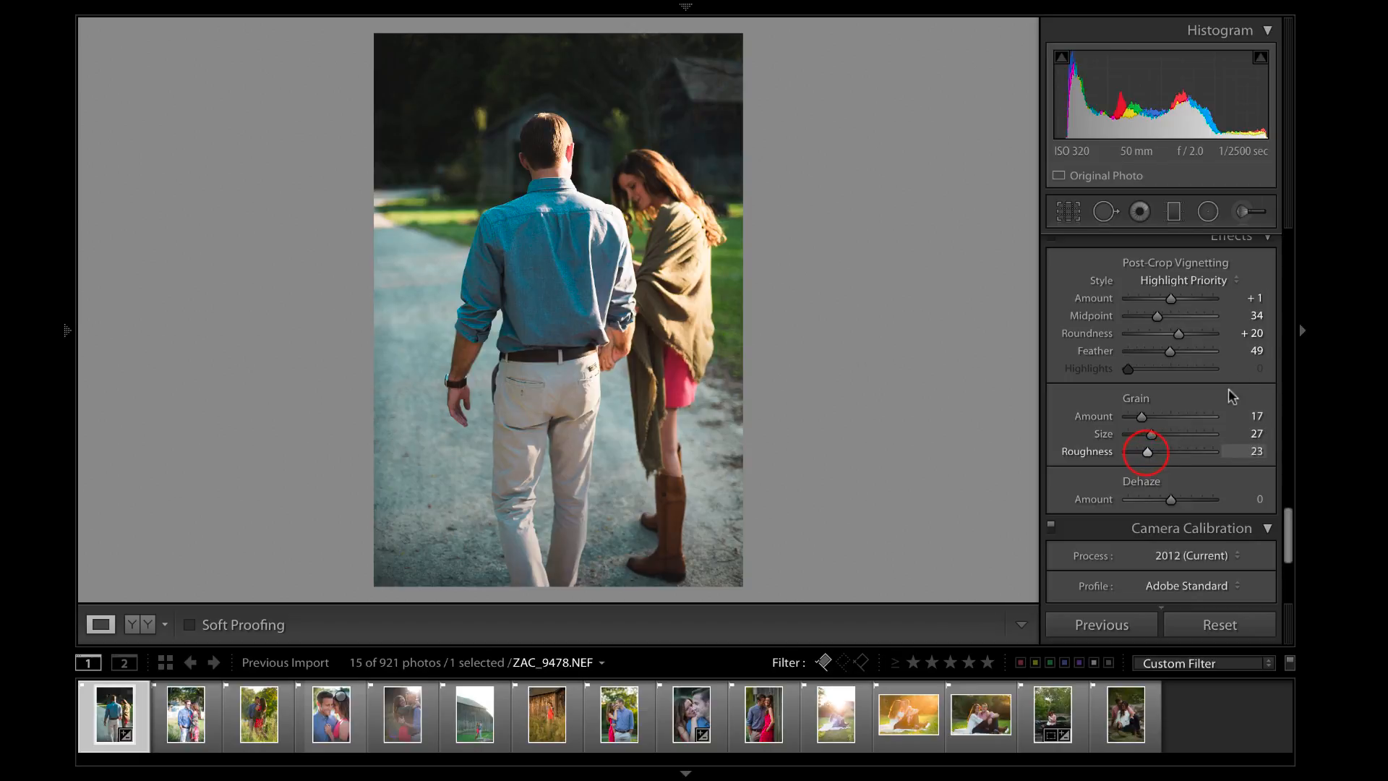
- Examine the available process versions and camera profiles in the Camera Calibration settings
drag(1289, 522, 1285, 572)
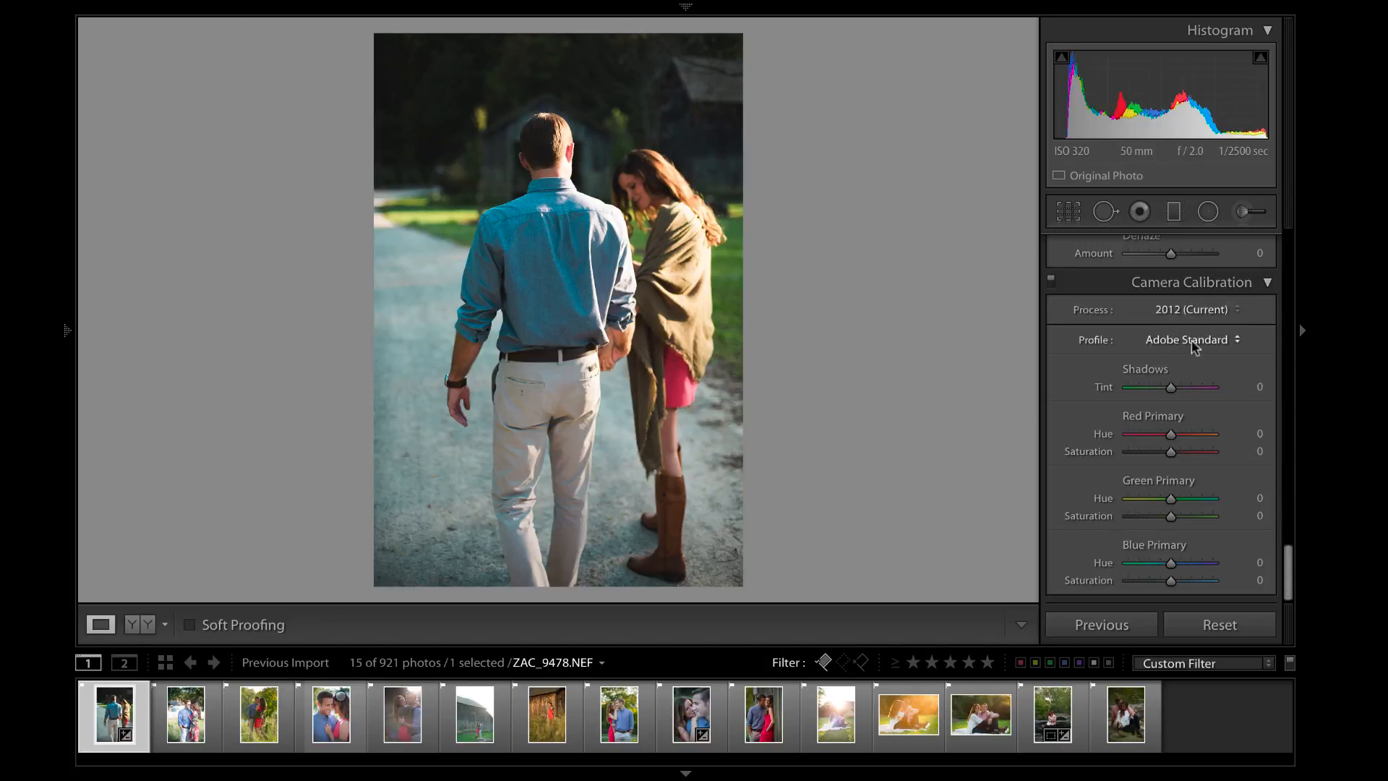
click(1238, 309)
click(1237, 307)
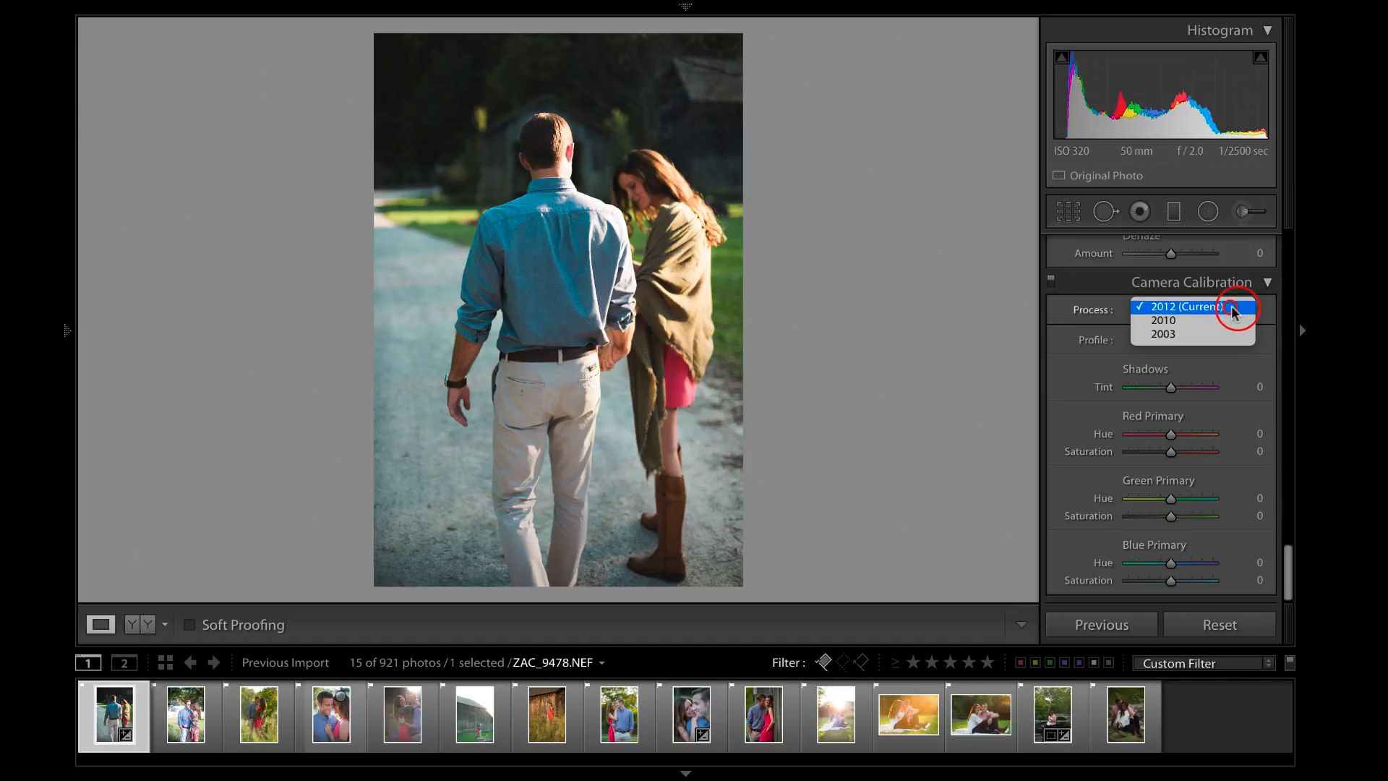
click(1223, 340)
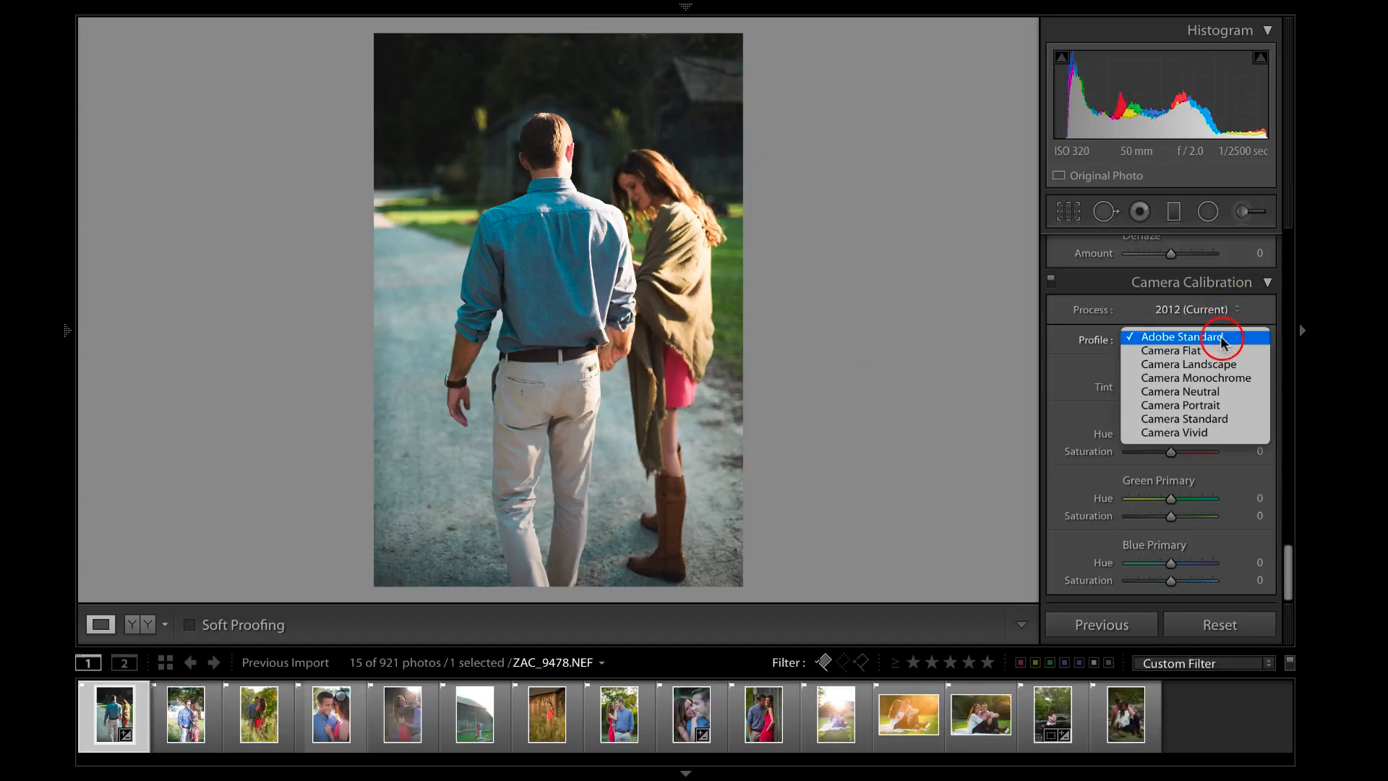
click(1224, 336)
click(1221, 304)
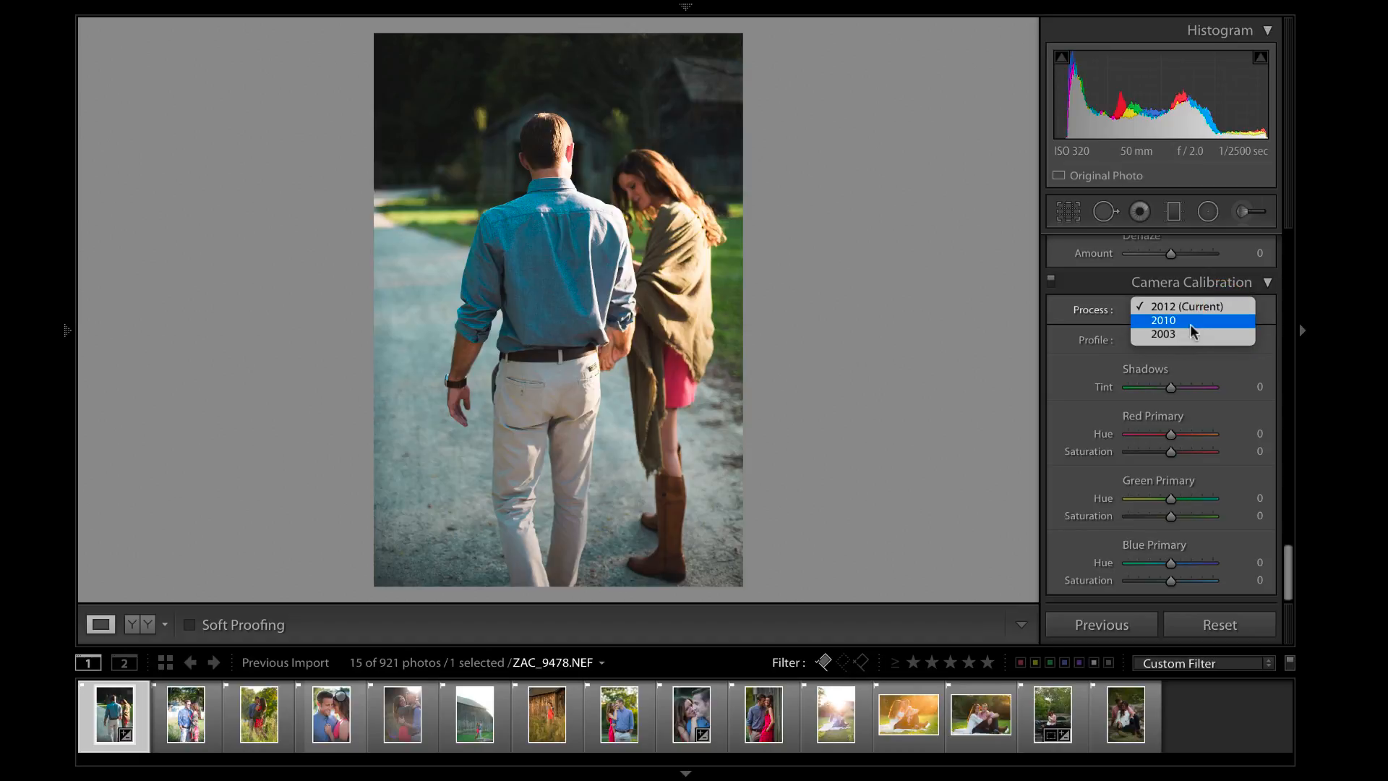
click(1214, 303)
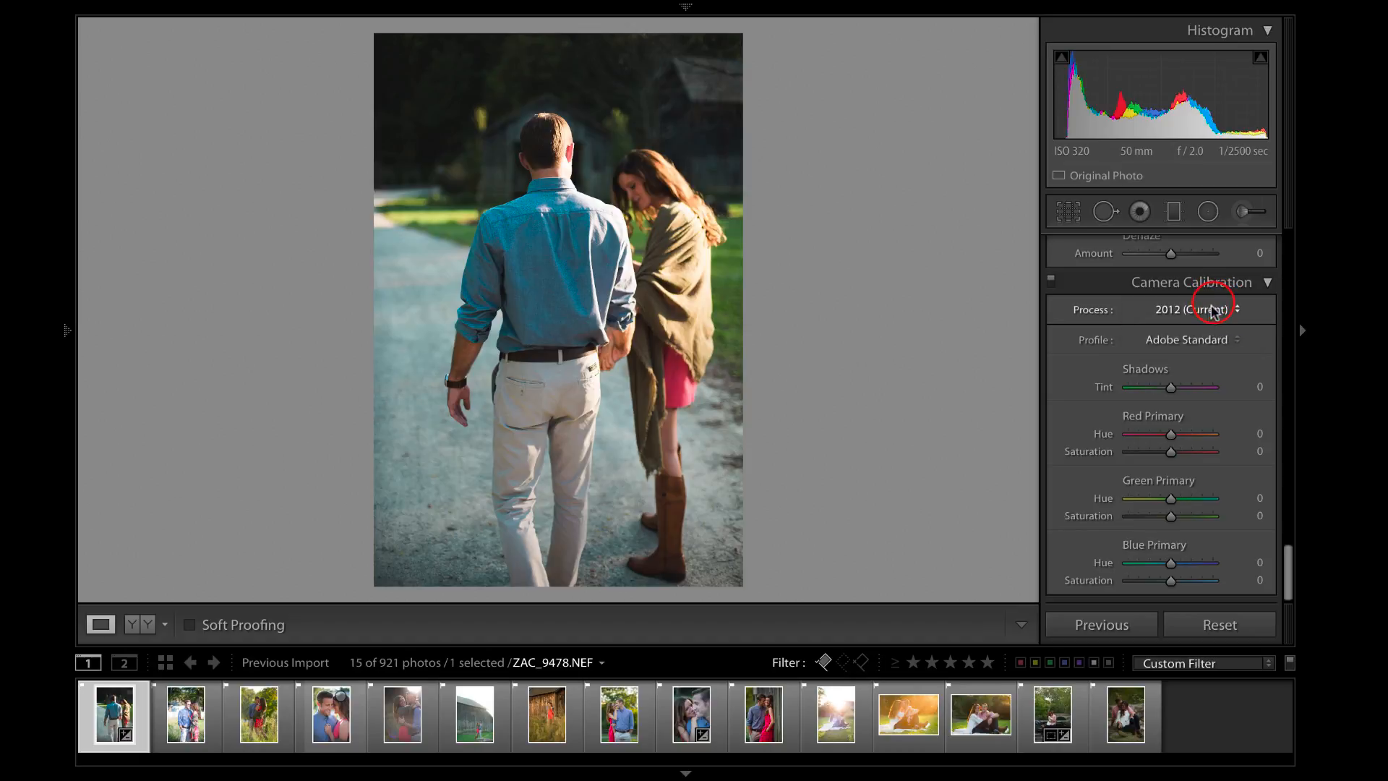
- Switch the process version to 2010 and back to 2012 (Current), keeping the Adobe Standard profile
click(1212, 305)
click(1141, 319)
click(1214, 312)
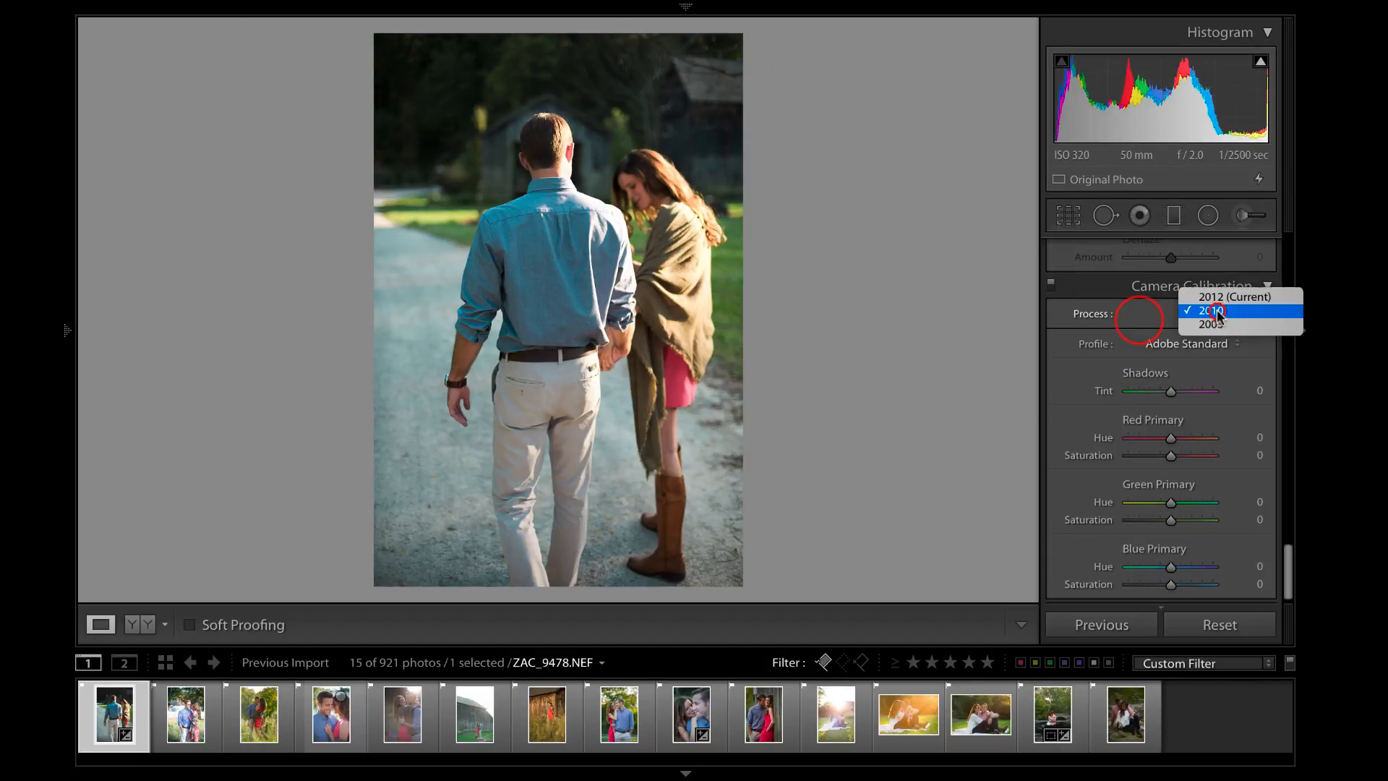
click(1227, 296)
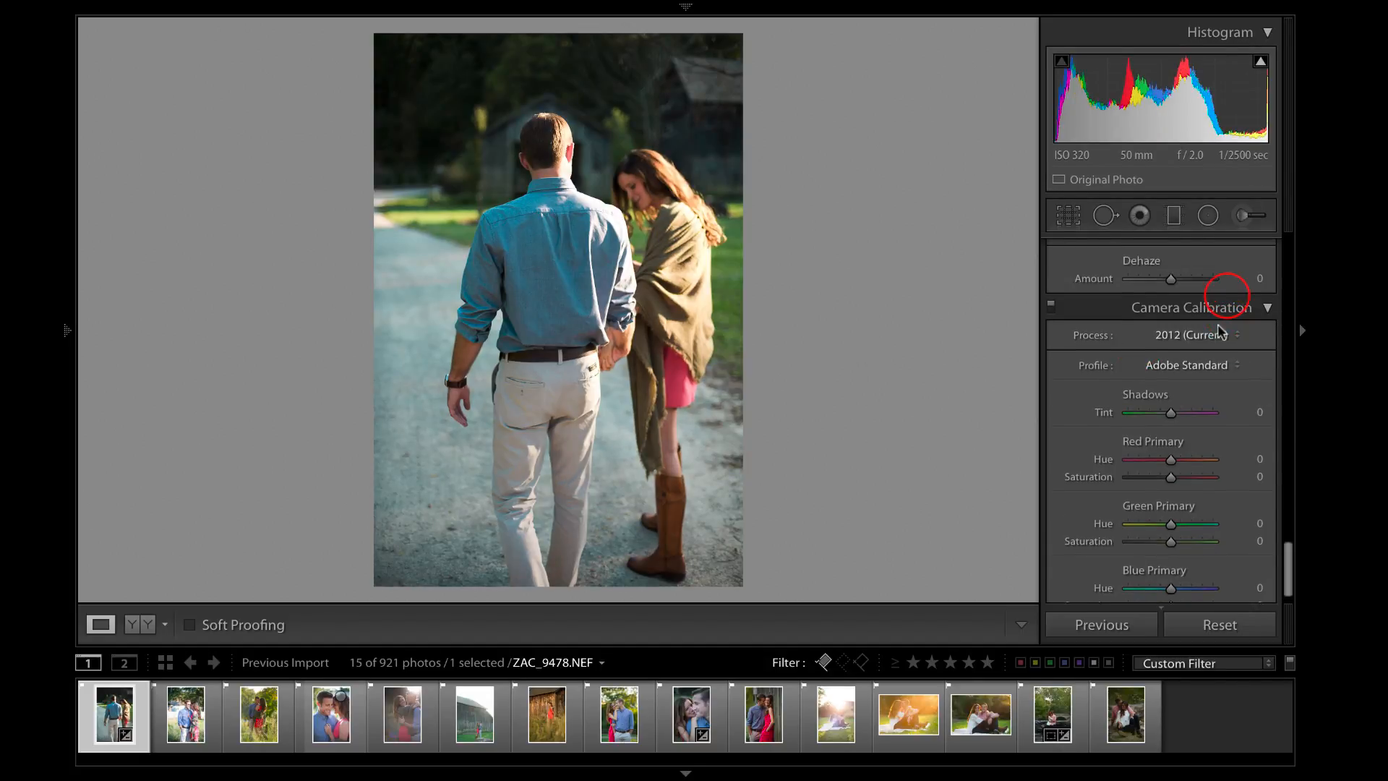
click(1208, 363)
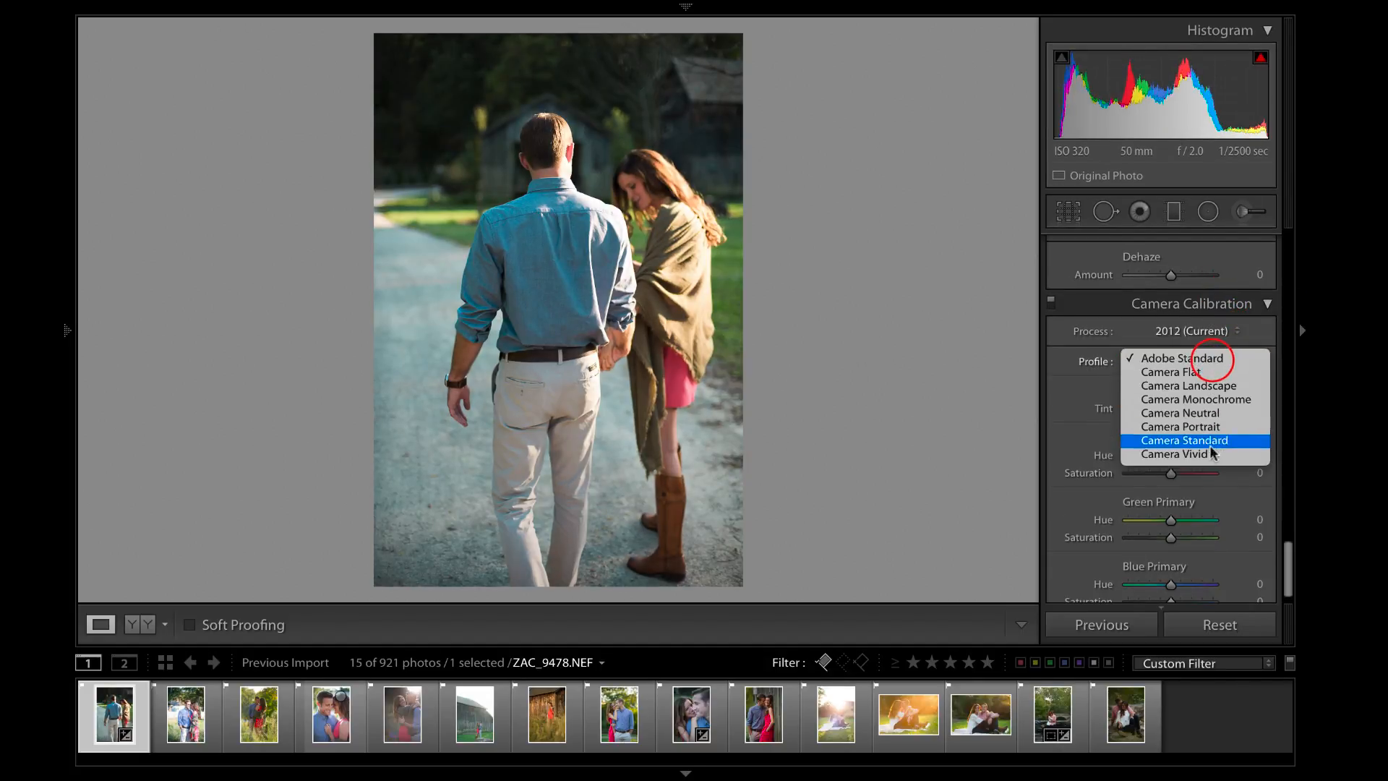
click(1226, 358)
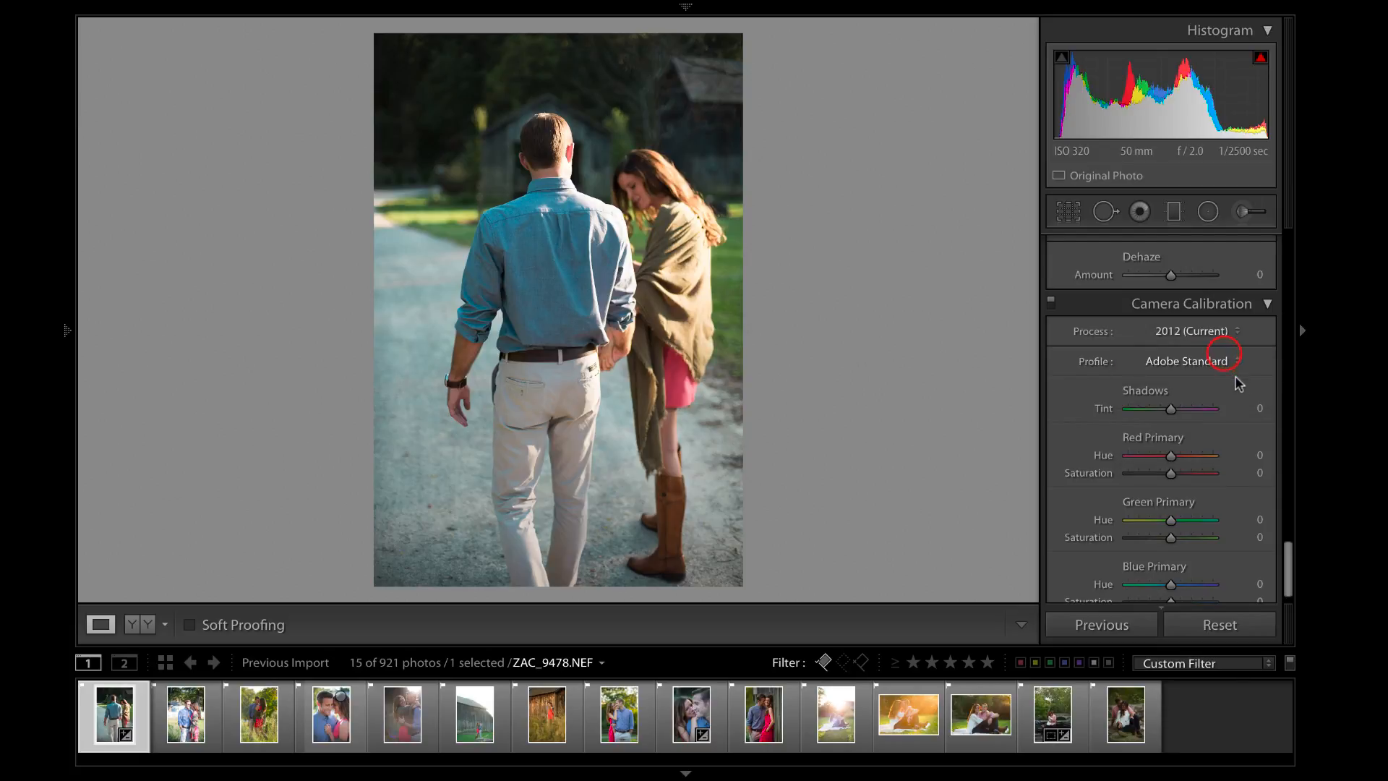
- Set the calibration Shadows Tint to -3 and the Red Primary to Hue -10 and Saturation -33
drag(1284, 556, 1278, 575)
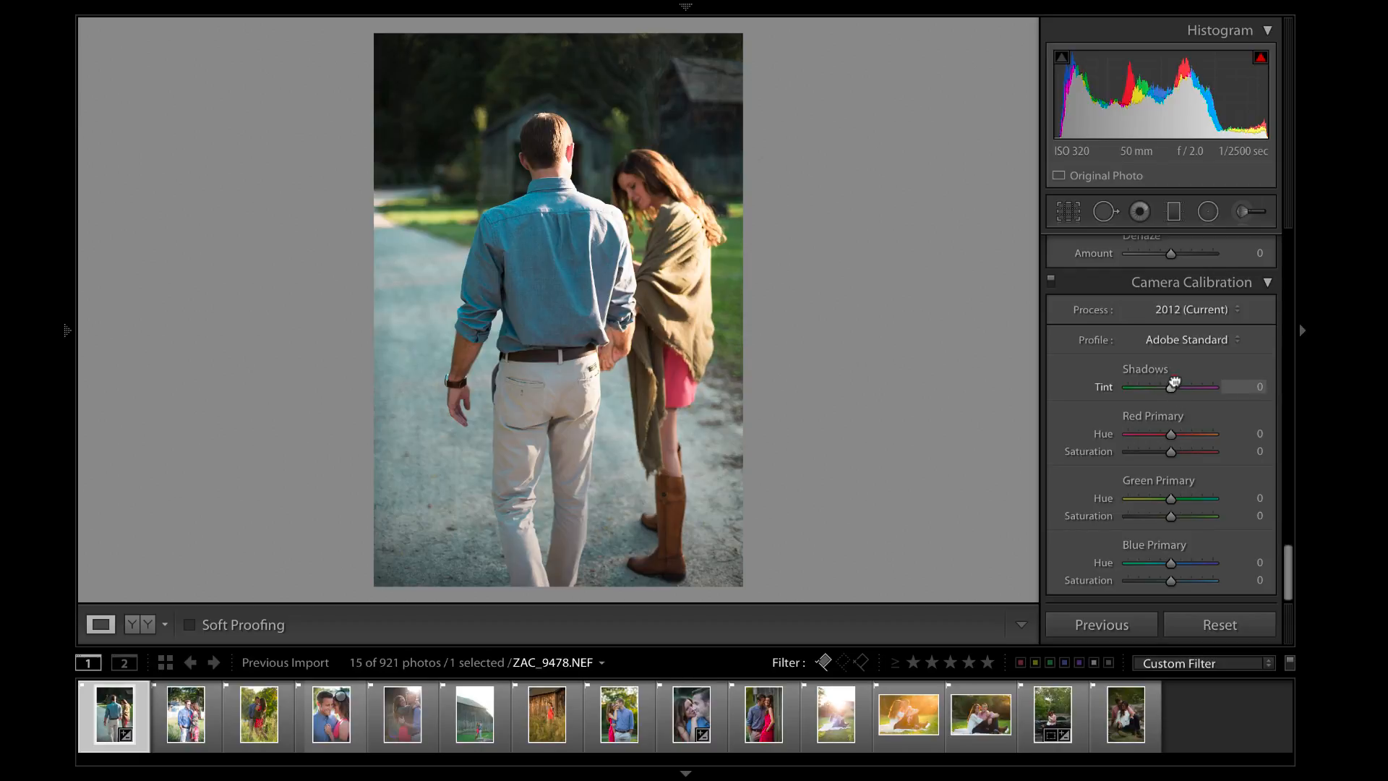
click(1172, 389)
mouse_move(1172, 392)
mouse_down()
mouse_move(1198, 398)
mouse_move(1112, 387)
mouse_move(1171, 397)
mouse_up()
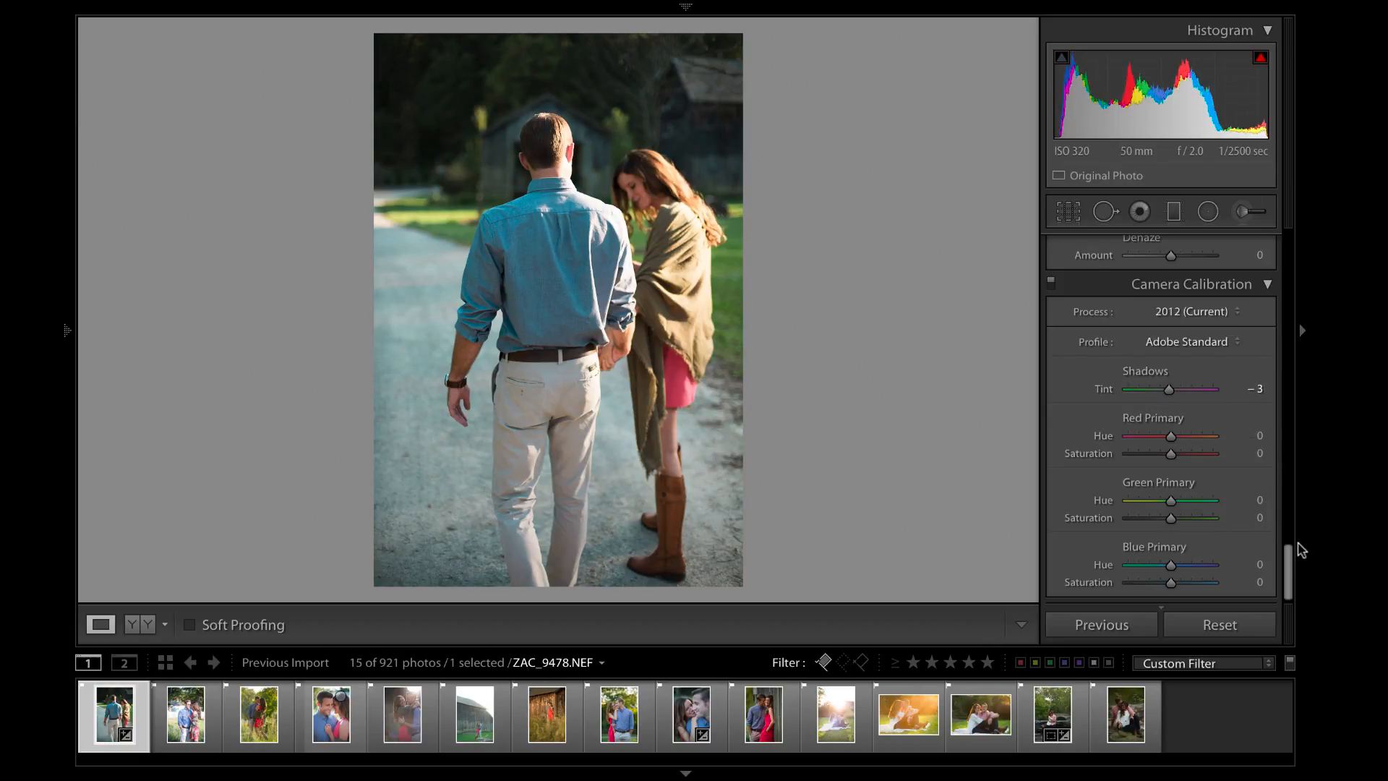
drag(1289, 554, 1289, 558)
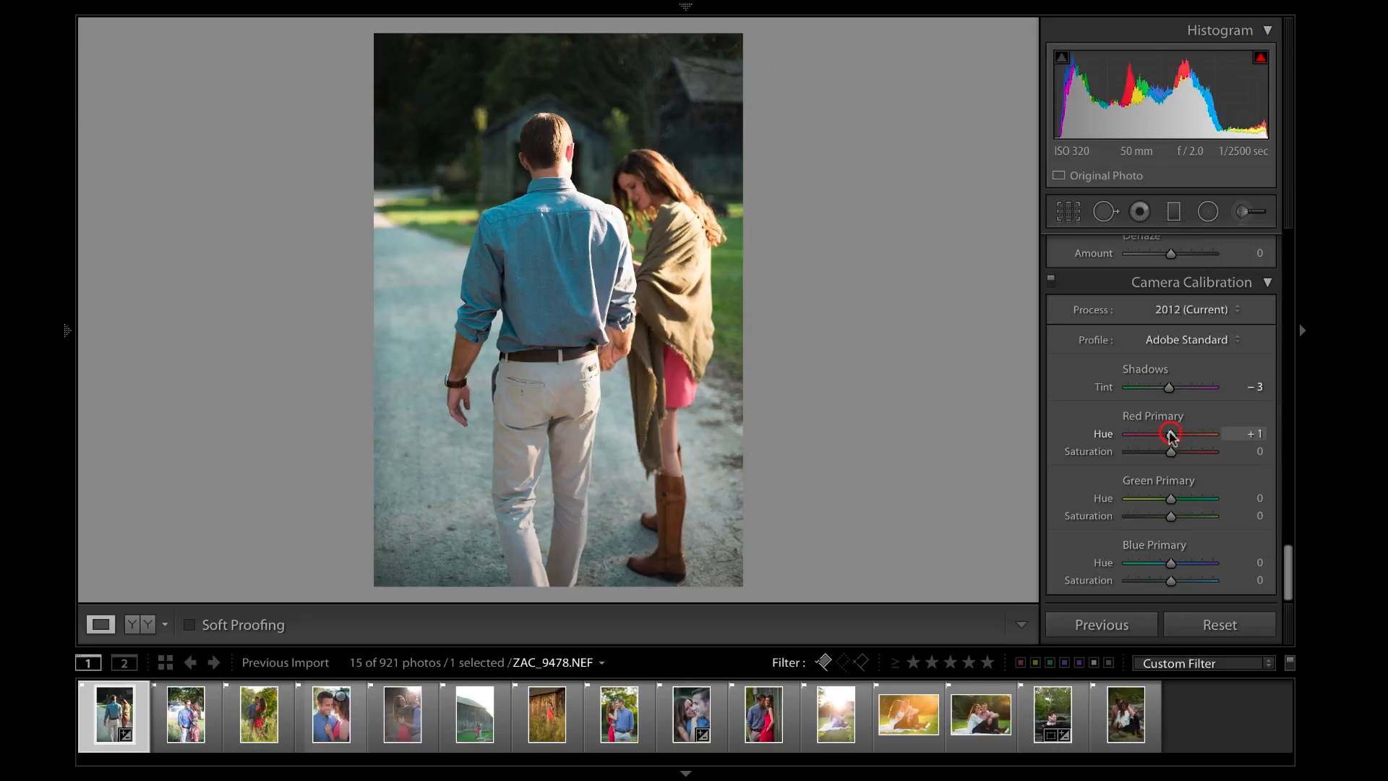
mouse_move(1171, 434)
mouse_down()
mouse_move(1148, 434)
mouse_move(1186, 434)
mouse_move(1166, 434)
mouse_move(1171, 452)
mouse_move(1158, 456)
mouse_up()
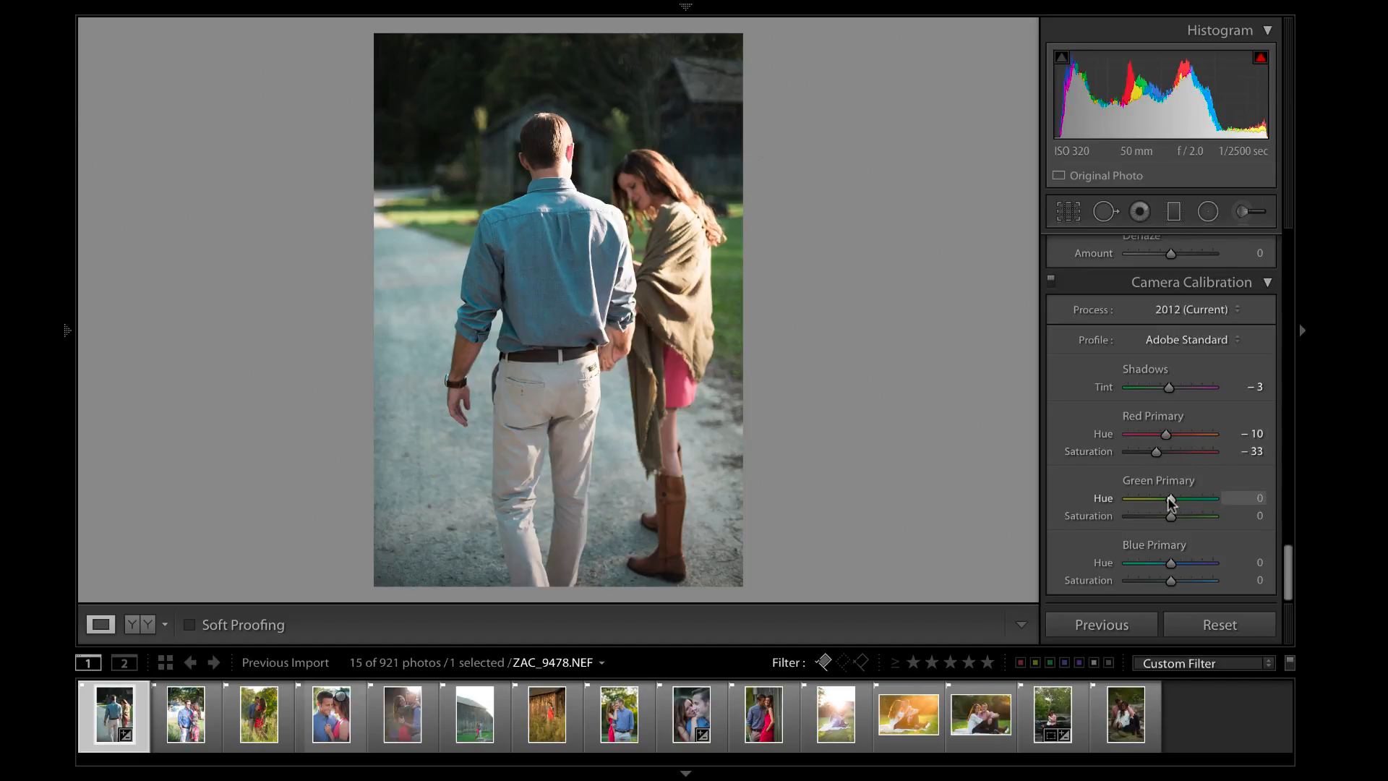
- Set the Green Primary to Hue +36 and Saturation +40, and the Blue Primary Hue to -6
mouse_move(1169, 496)
mouse_down()
mouse_move(1187, 498)
mouse_move(1170, 513)
mouse_move(1188, 517)
mouse_up()
mouse_move(1173, 563)
mouse_down()
mouse_move(1153, 561)
mouse_move(1215, 561)
mouse_move(1103, 545)
mouse_move(1190, 561)
mouse_move(1169, 563)
mouse_up()
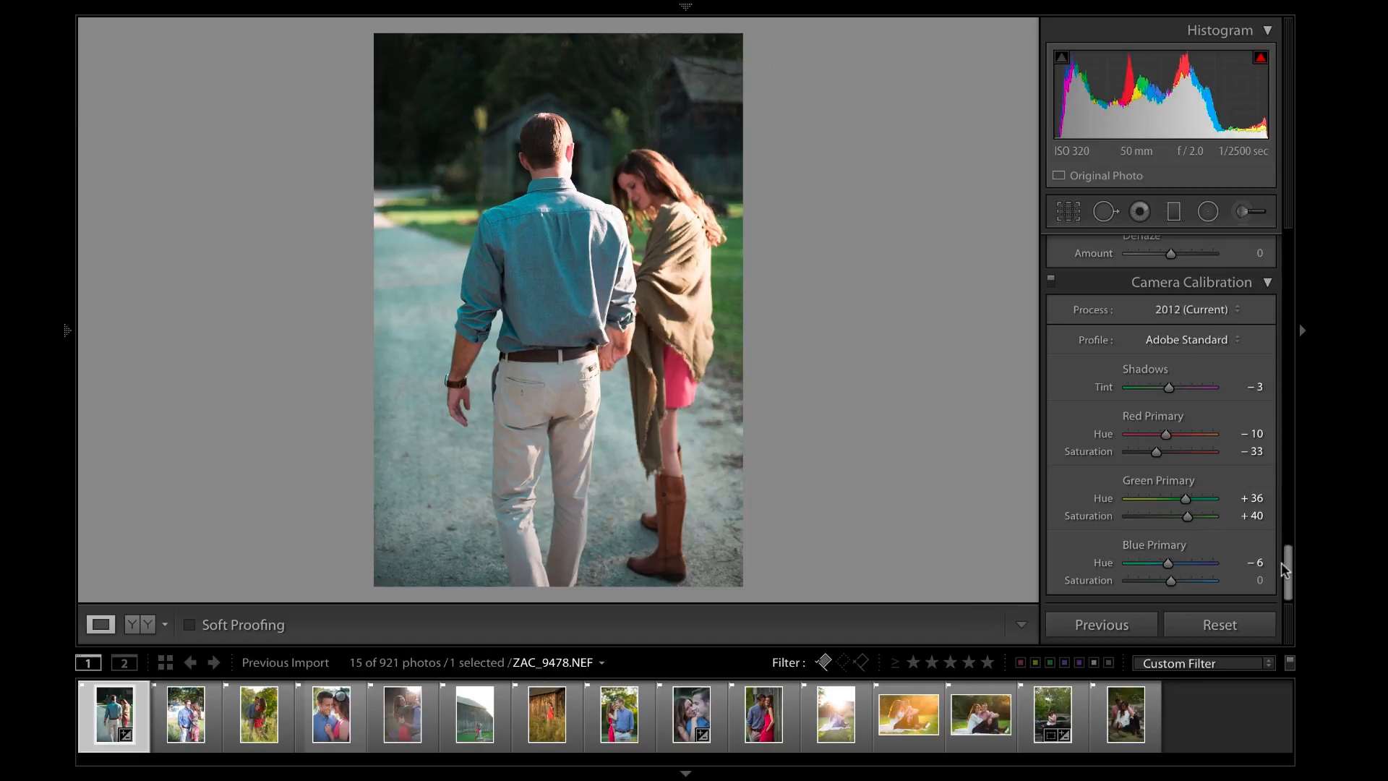
scroll(1282, 562, up, 15)
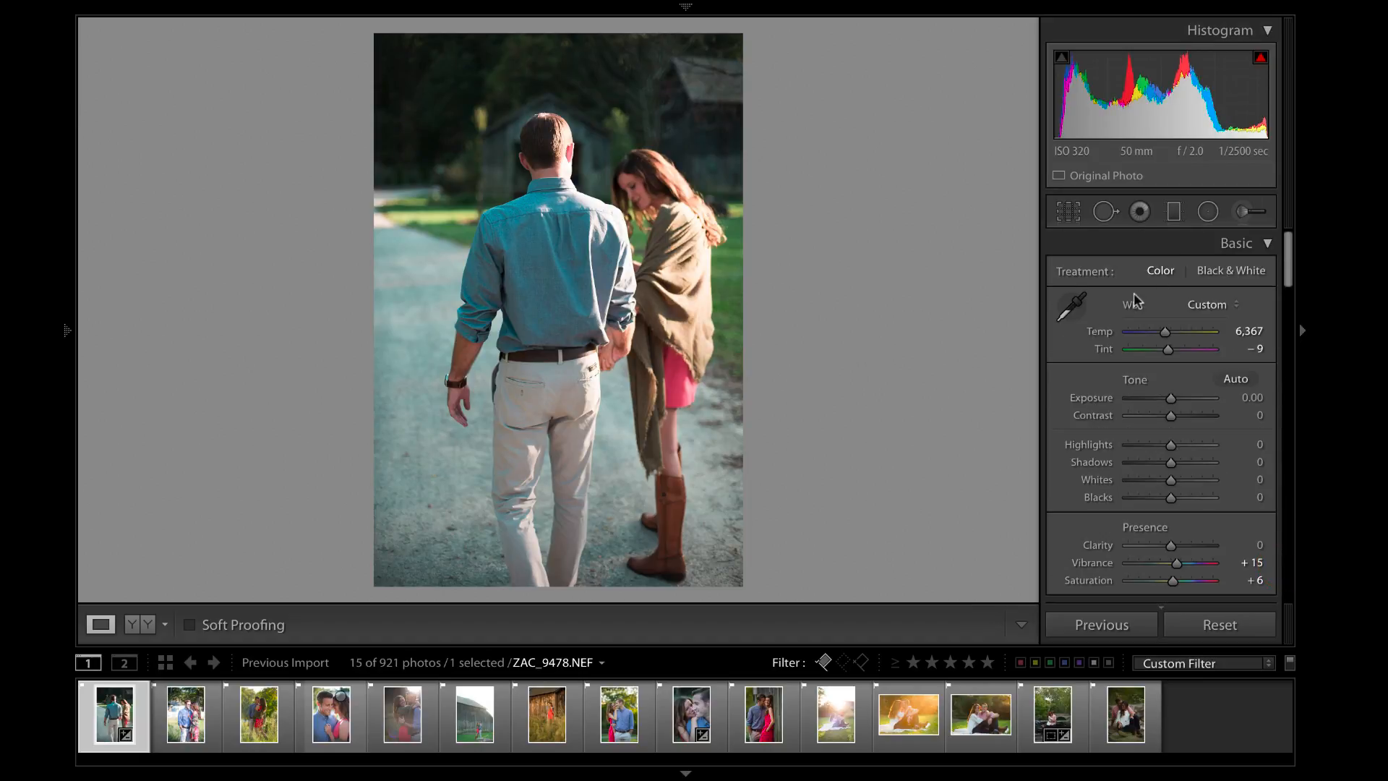